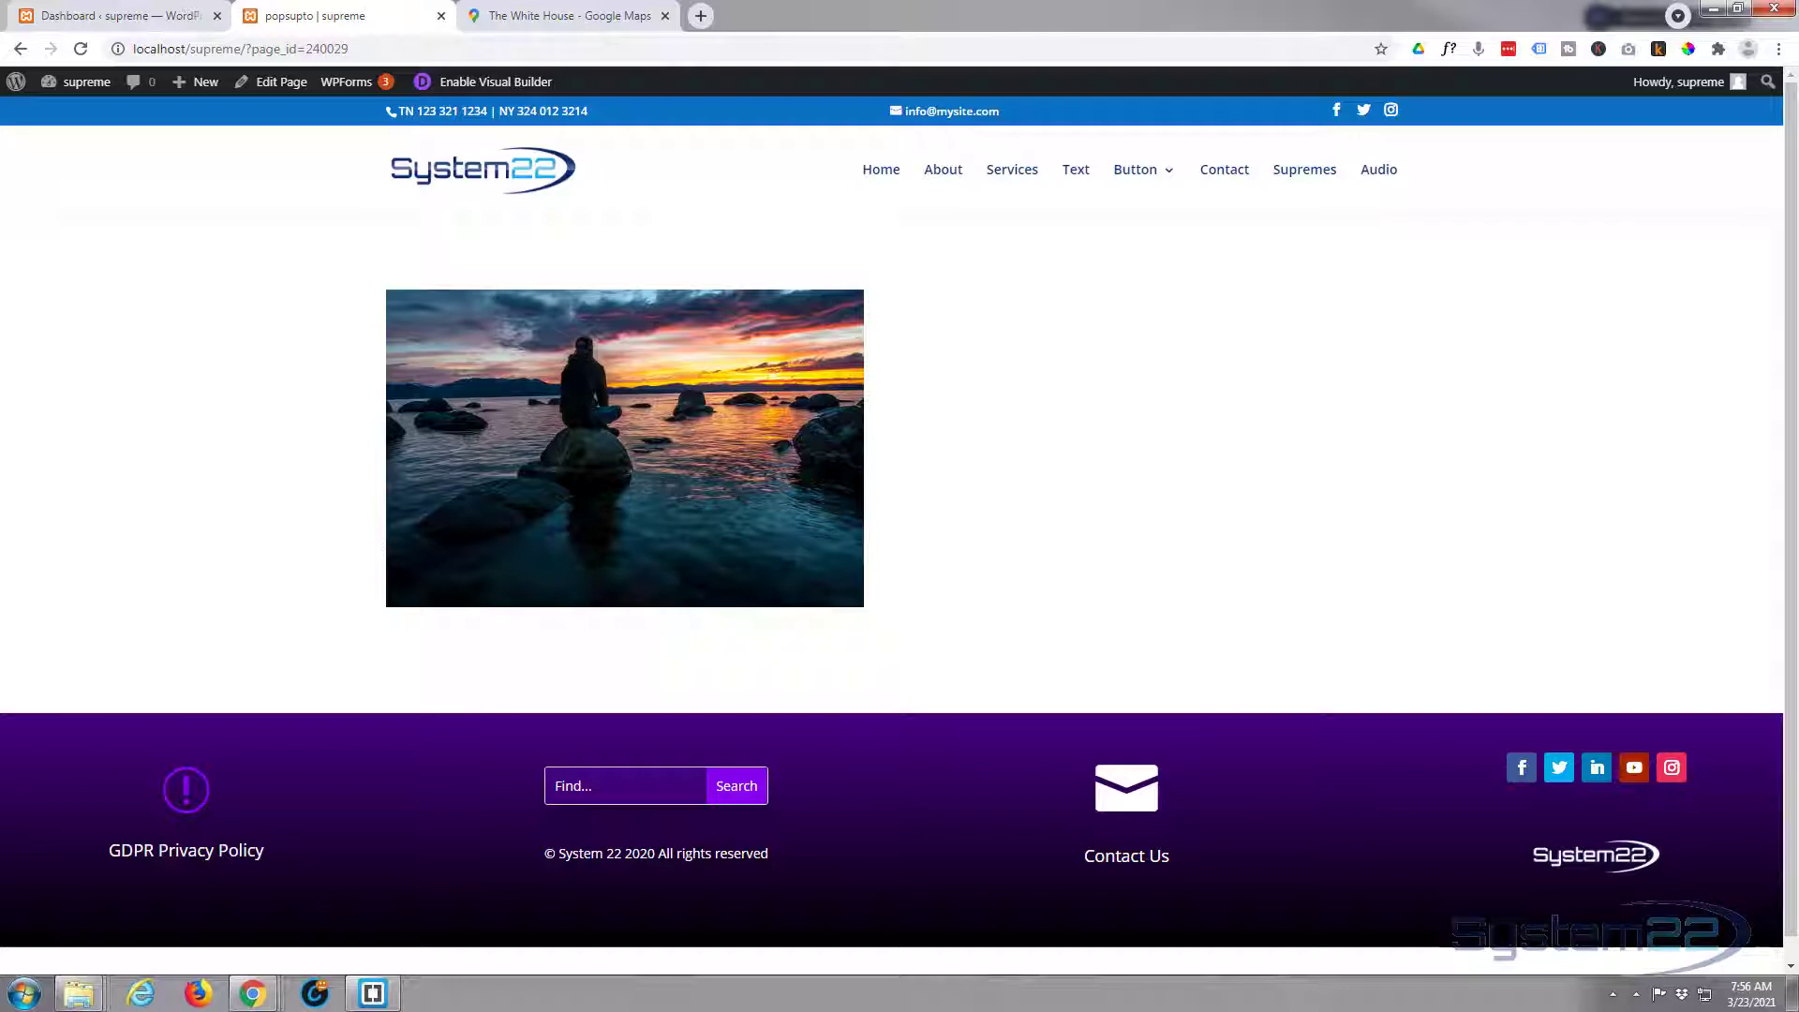
Test the White House map popup attached to the page image by zooming its map, and close it.
{"action": "left_click", "coordinate": [617, 466]}
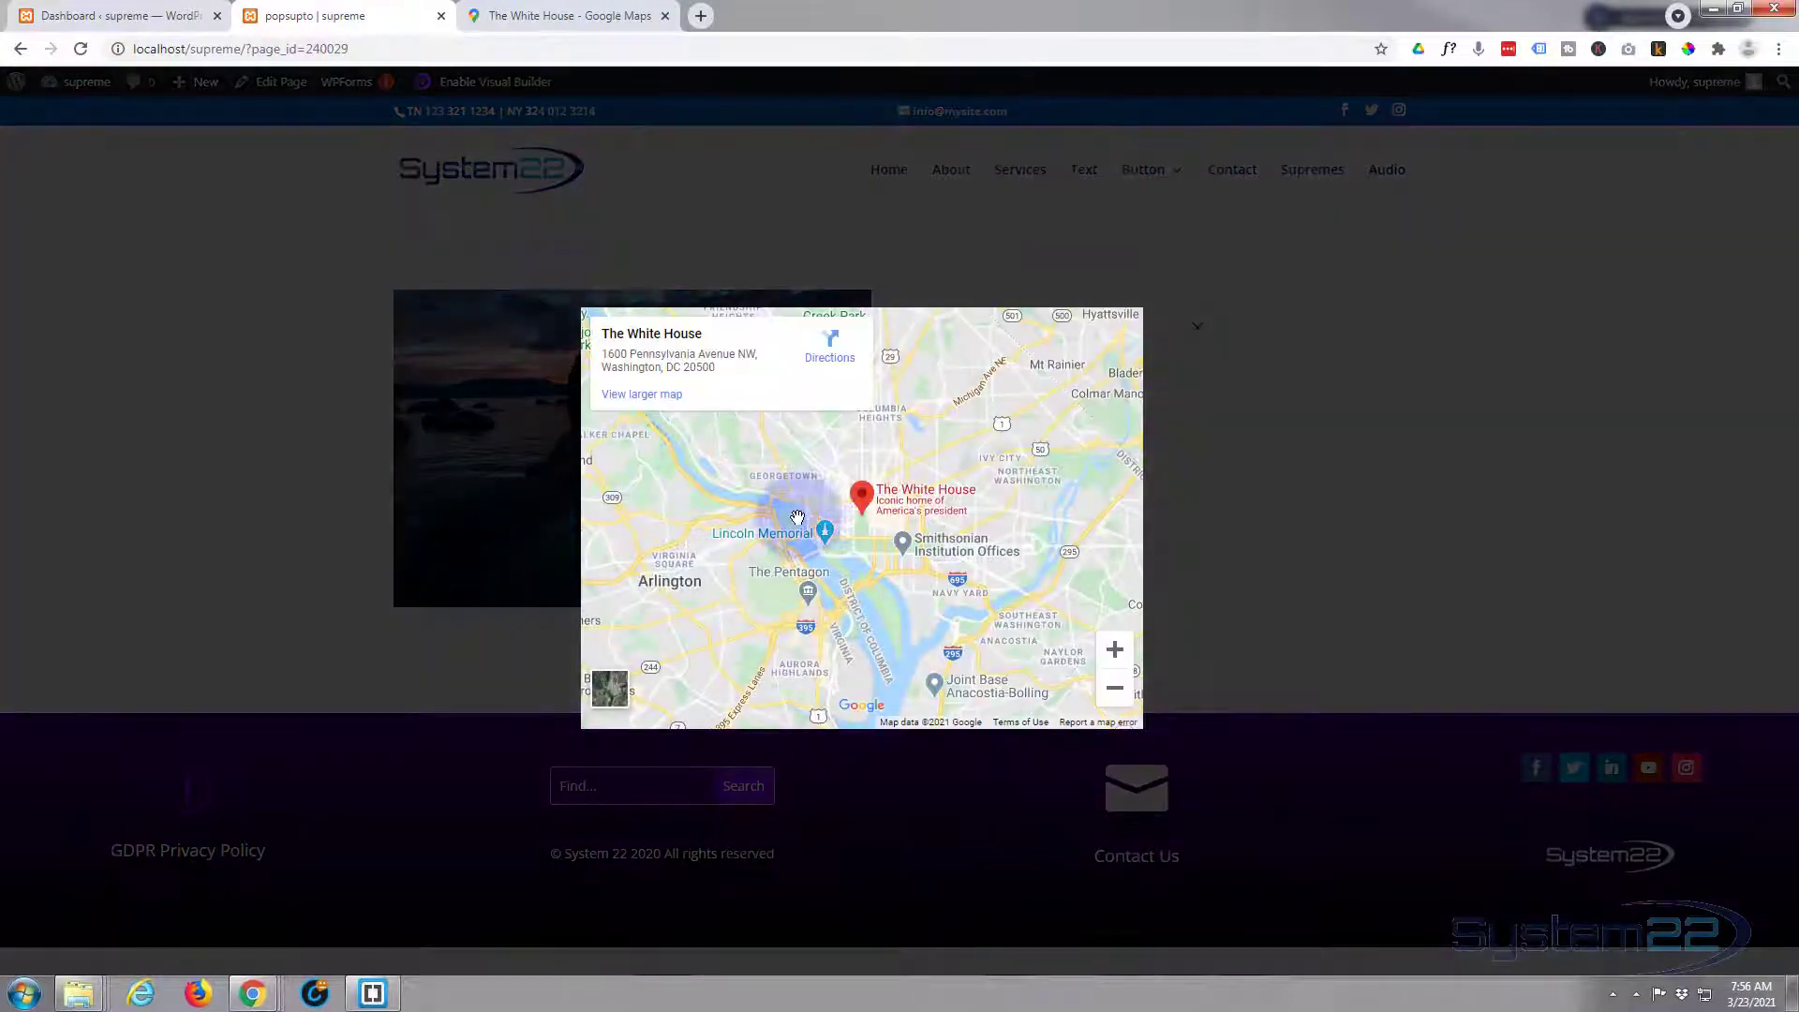
{"action": "double_click", "coordinate": [773, 548]}
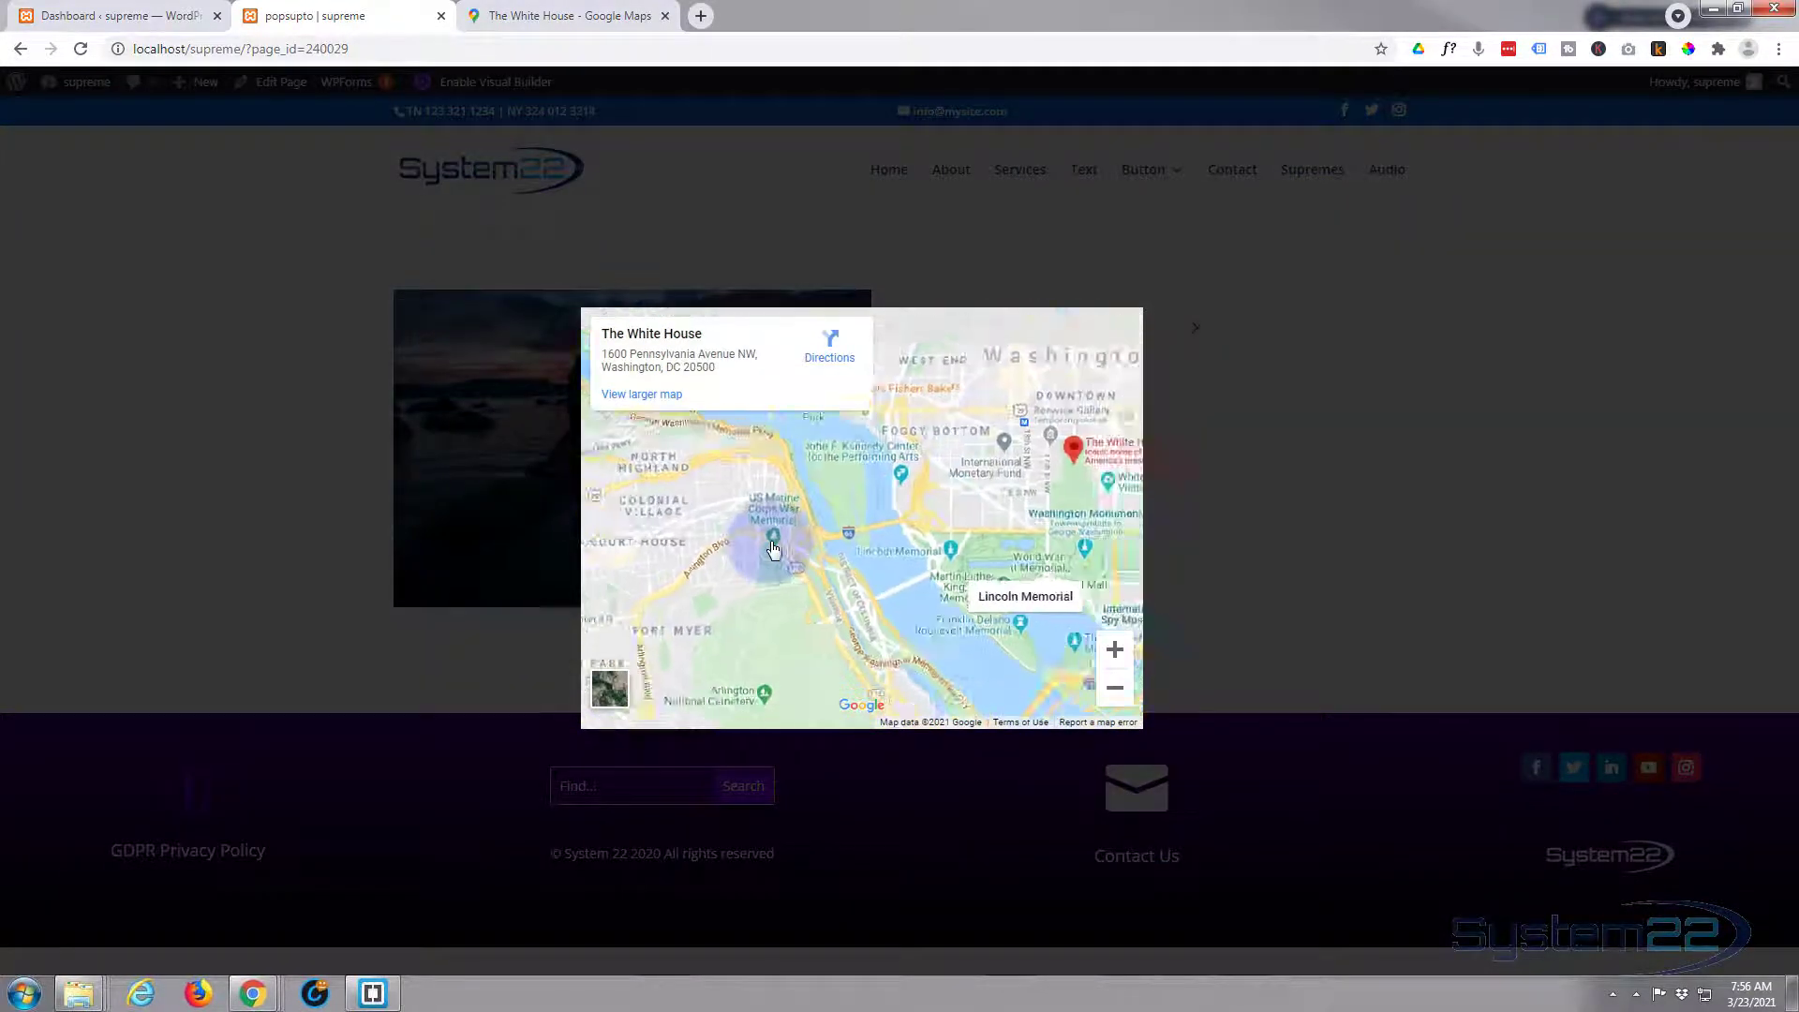
{"action": "scroll", "coordinate": [773, 549], "scroll_direction": "down", "scroll_amount": 4}
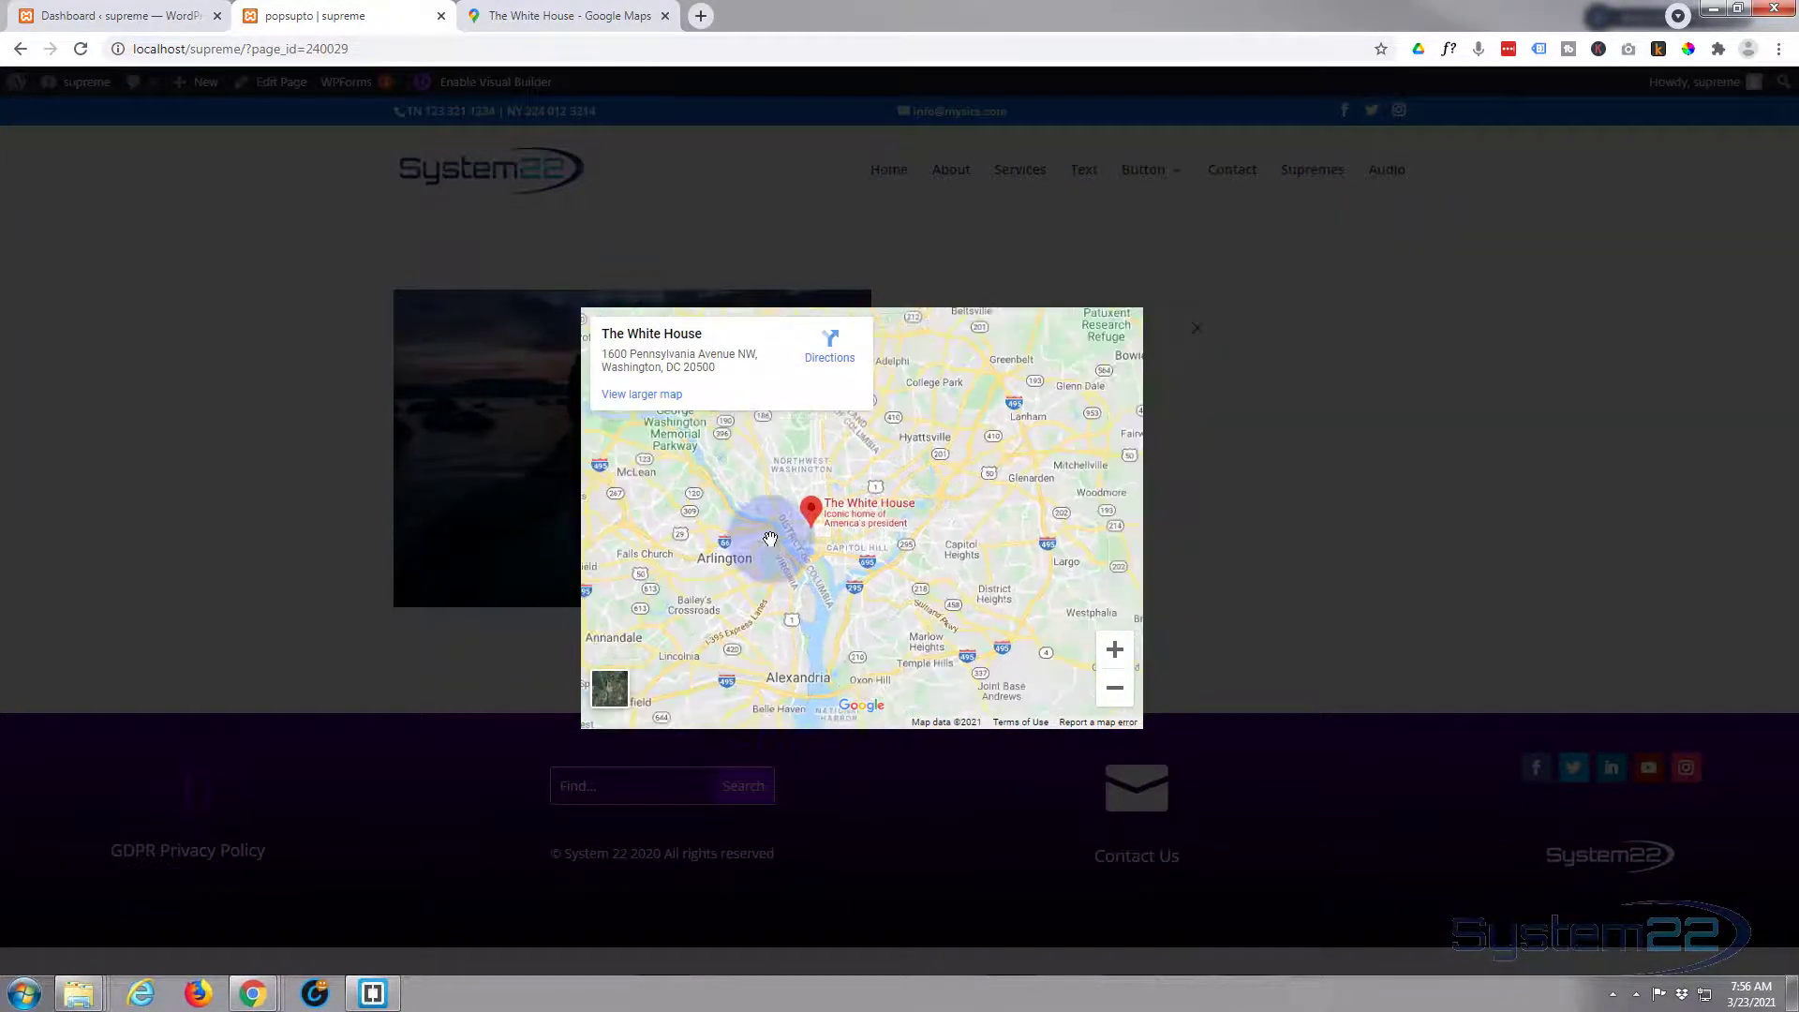
{"action": "left_click", "coordinate": [204, 408]}
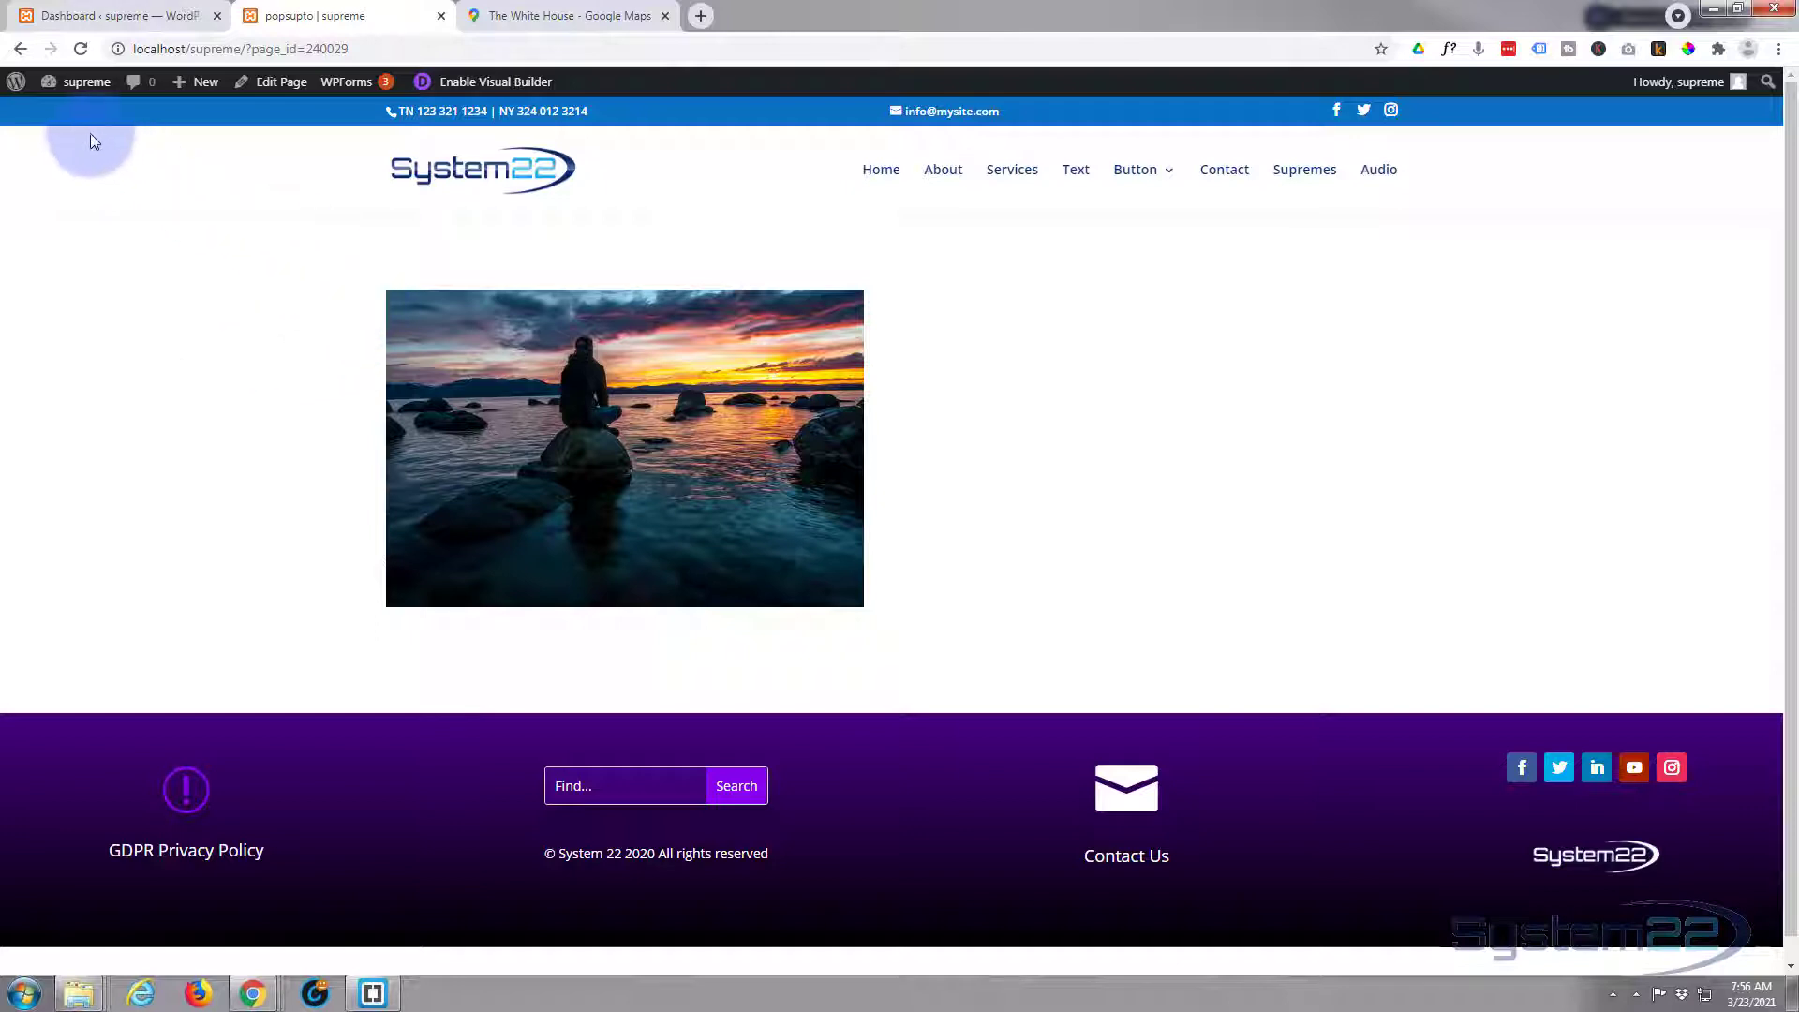
Go to the Divi Supreme Pro general settings in the WordPress dashboard and save them with Divi Popup enabled.
{"action": "left_click", "coordinate": [112, 19]}
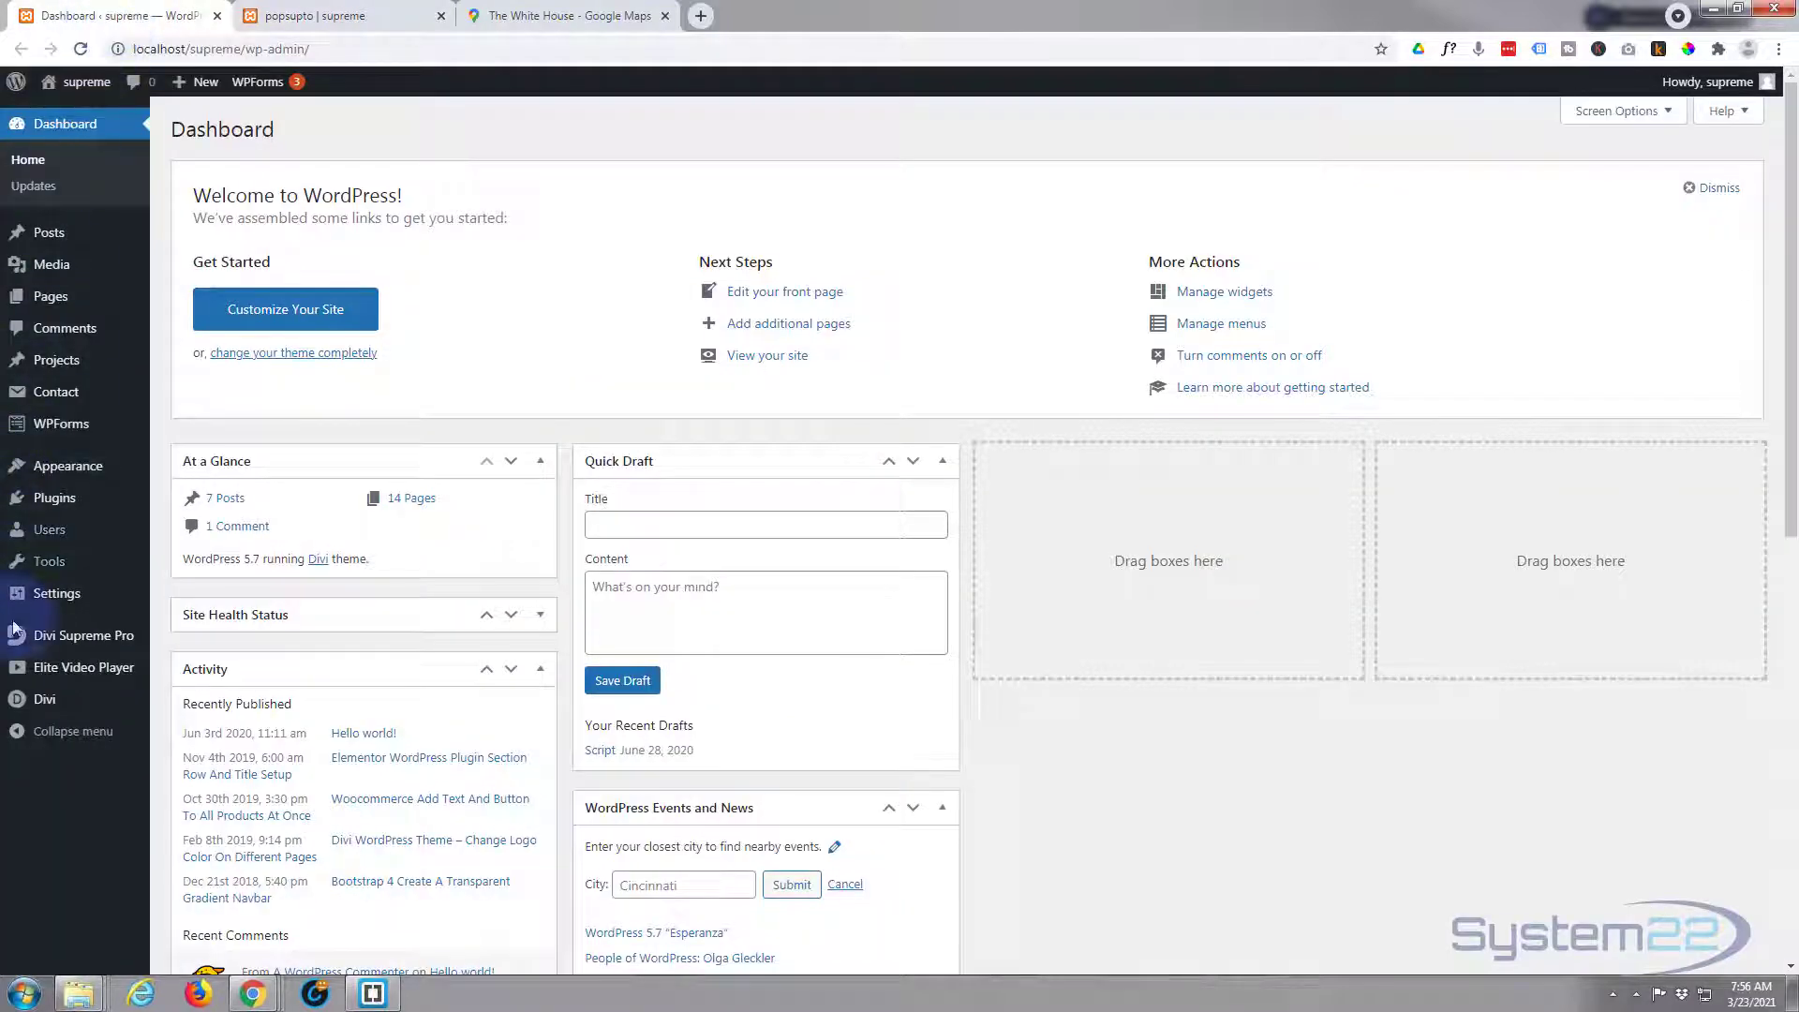
{"action": "mouse_move", "coordinate": [38, 645]}
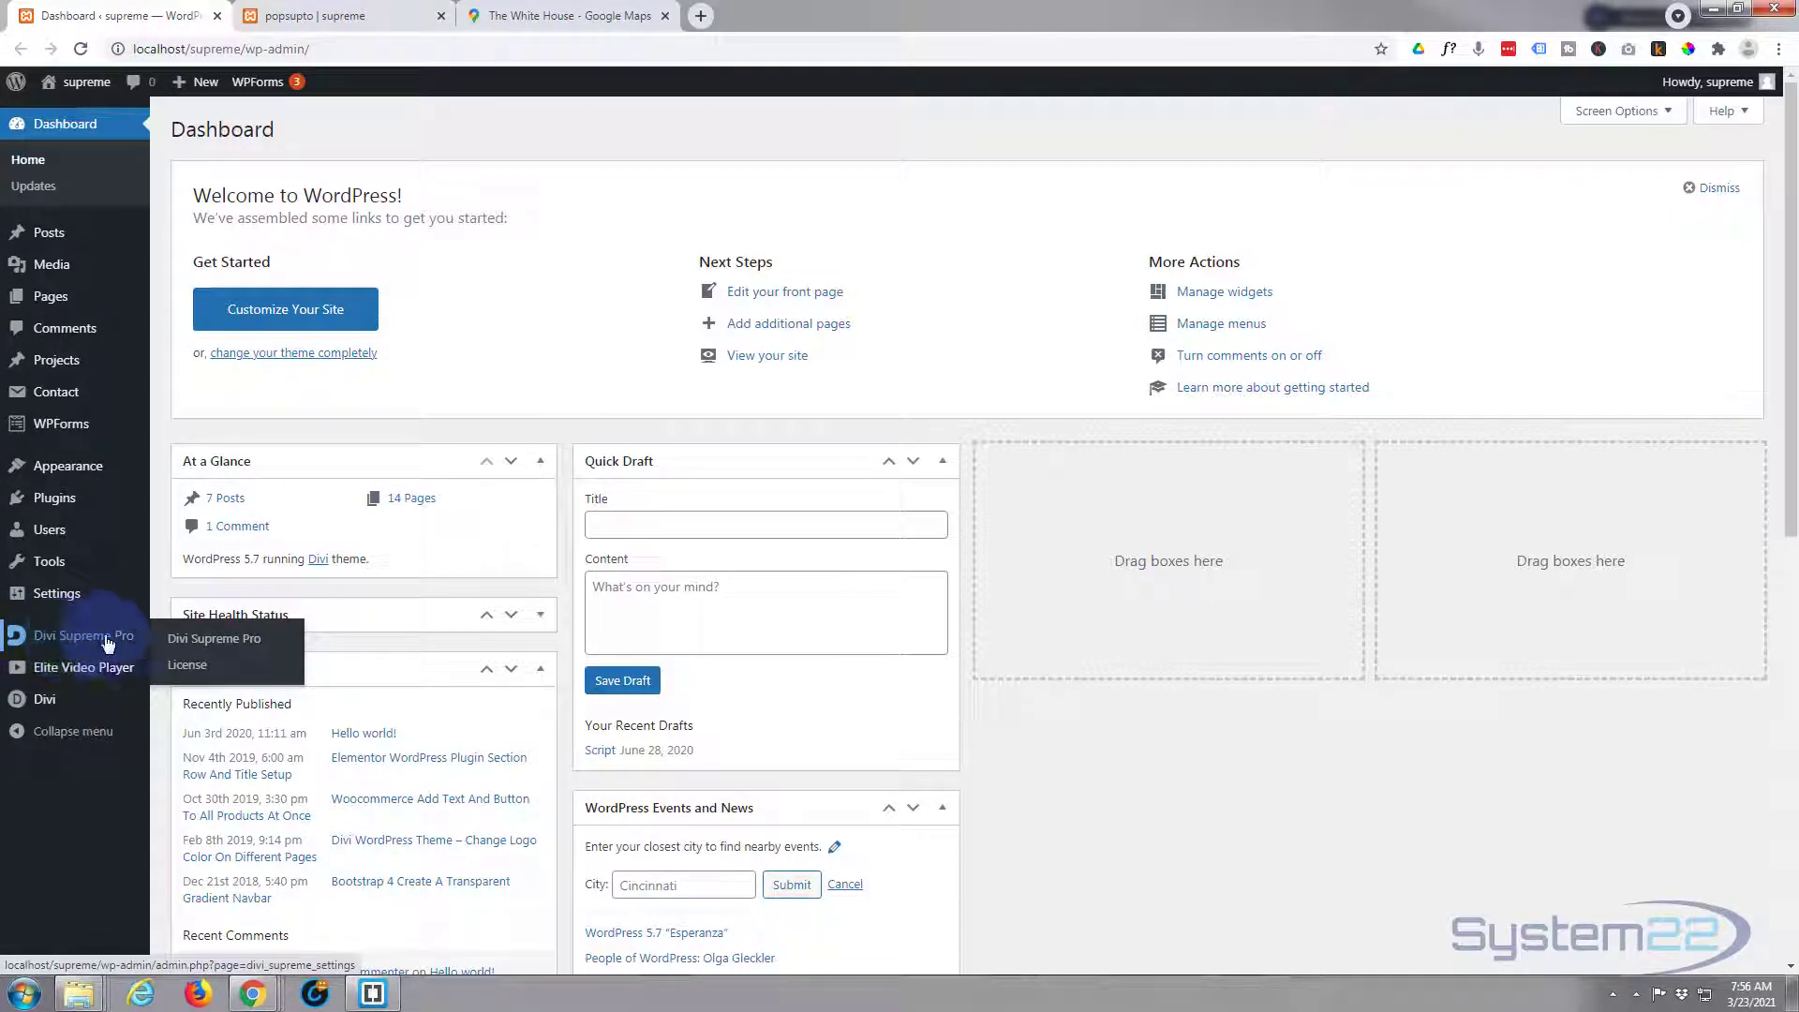
{"action": "left_click", "coordinate": [213, 647]}
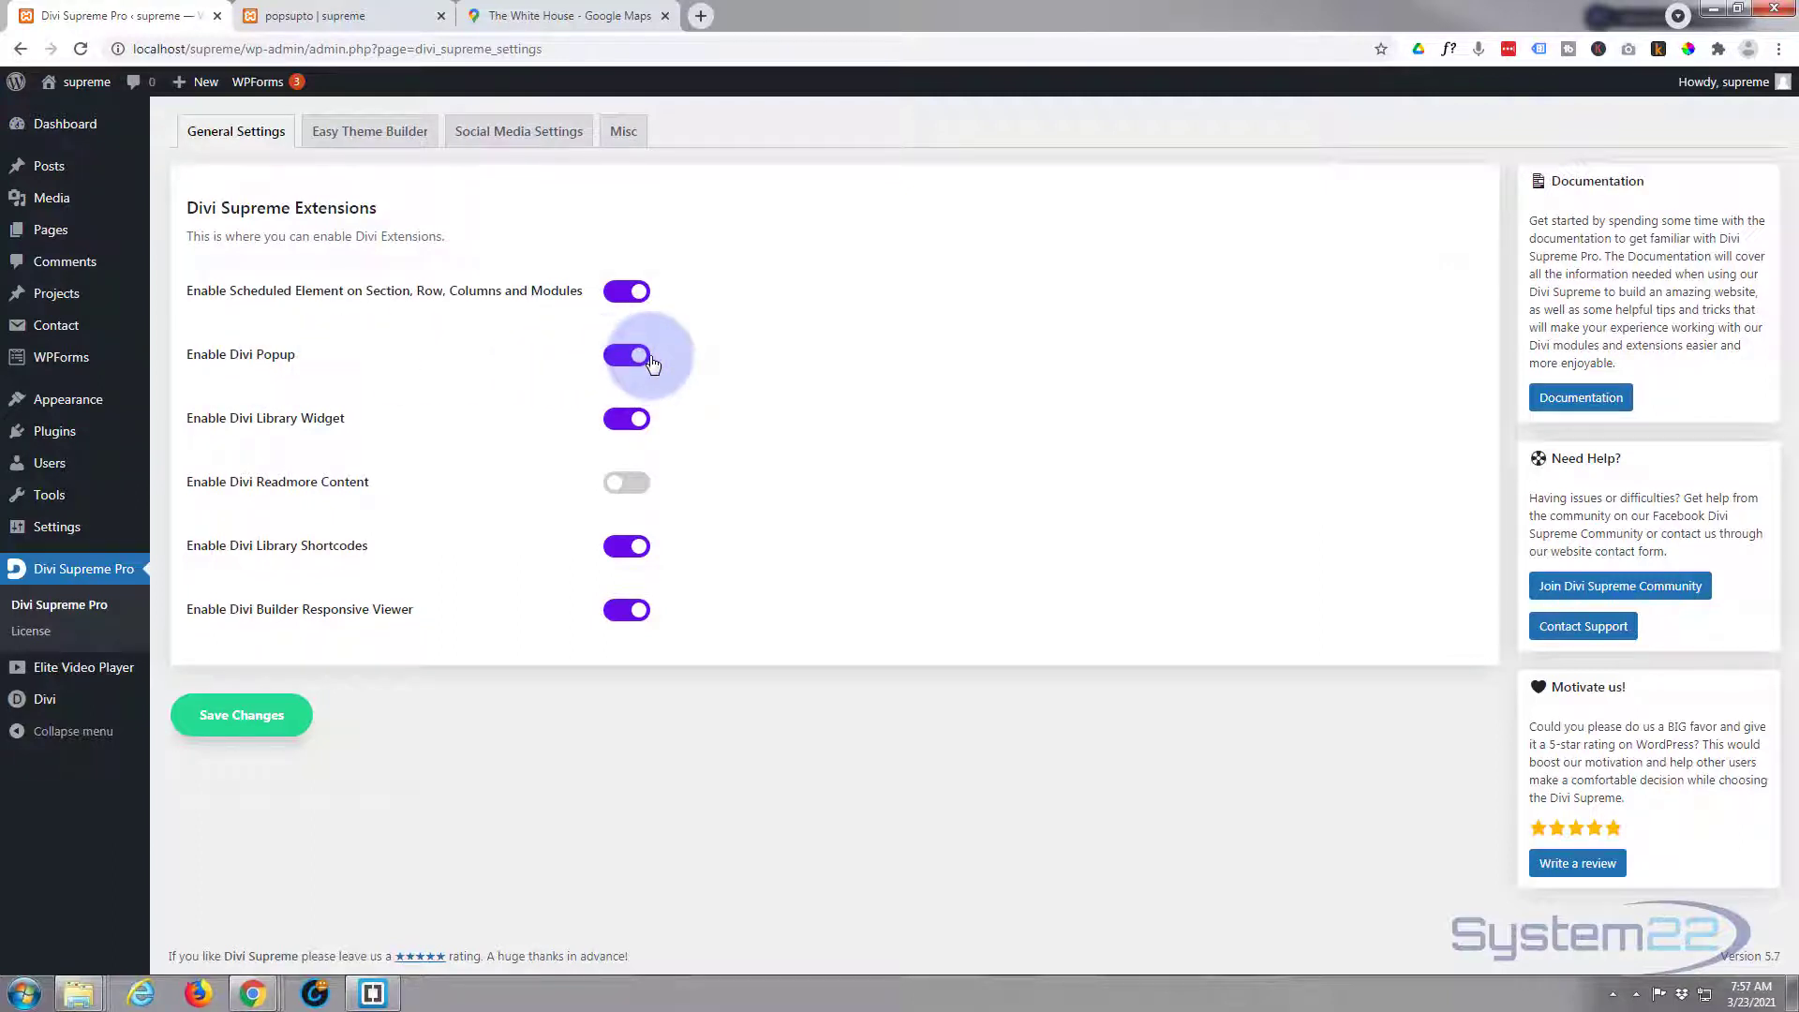
{"action": "left_click", "coordinate": [262, 732]}
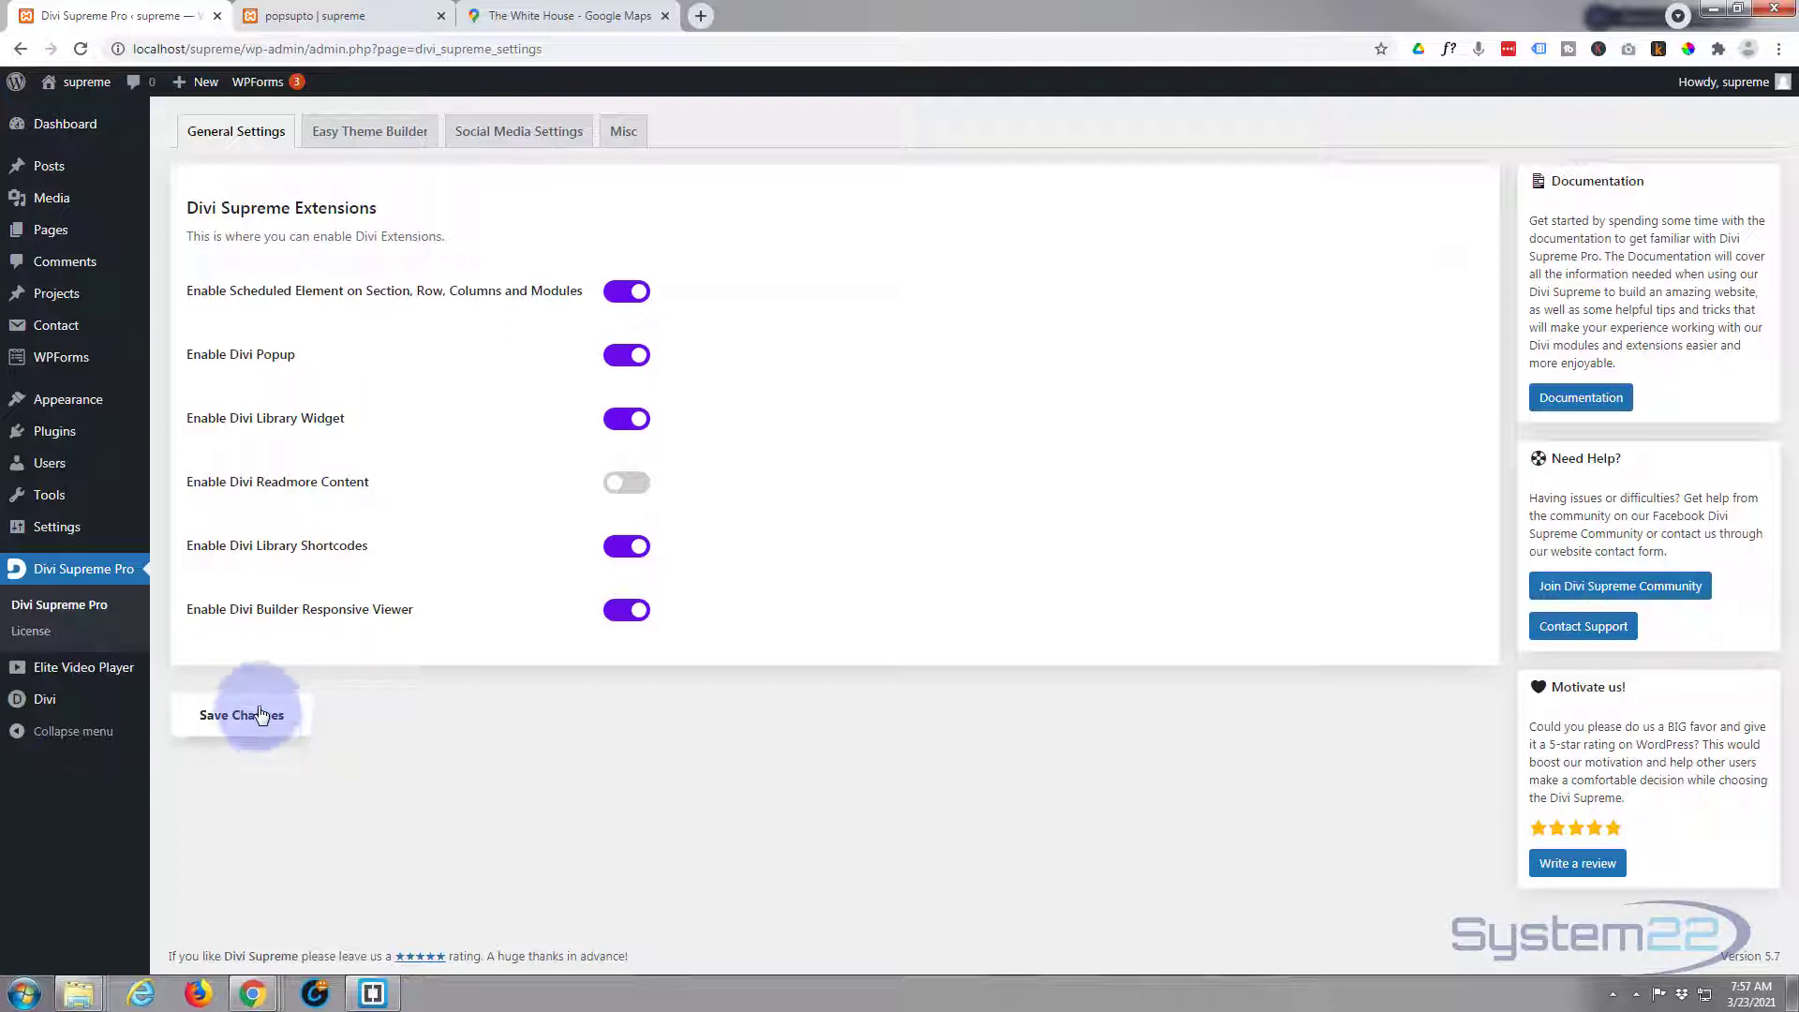
In the popsupto page's visual builder, delete the first column's image module and insert a new Image module in its place.
{"action": "left_click", "coordinate": [340, 18]}
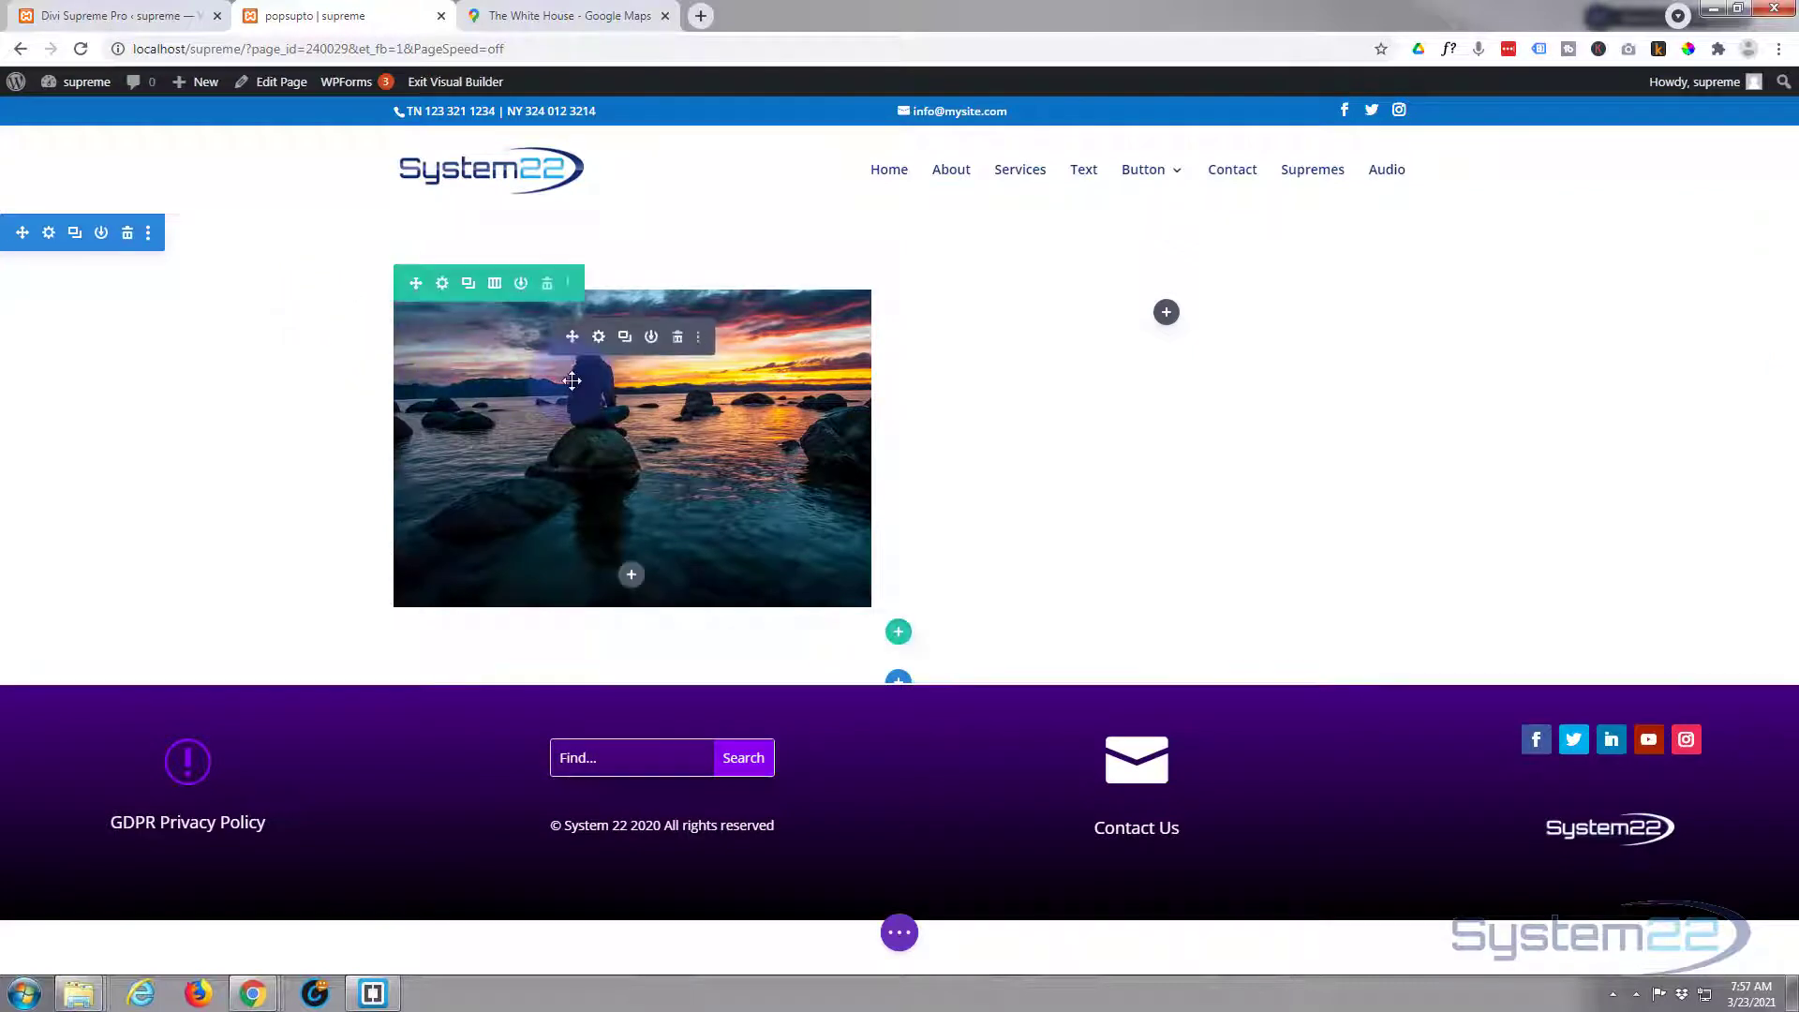
{"action": "left_click", "coordinate": [678, 336]}
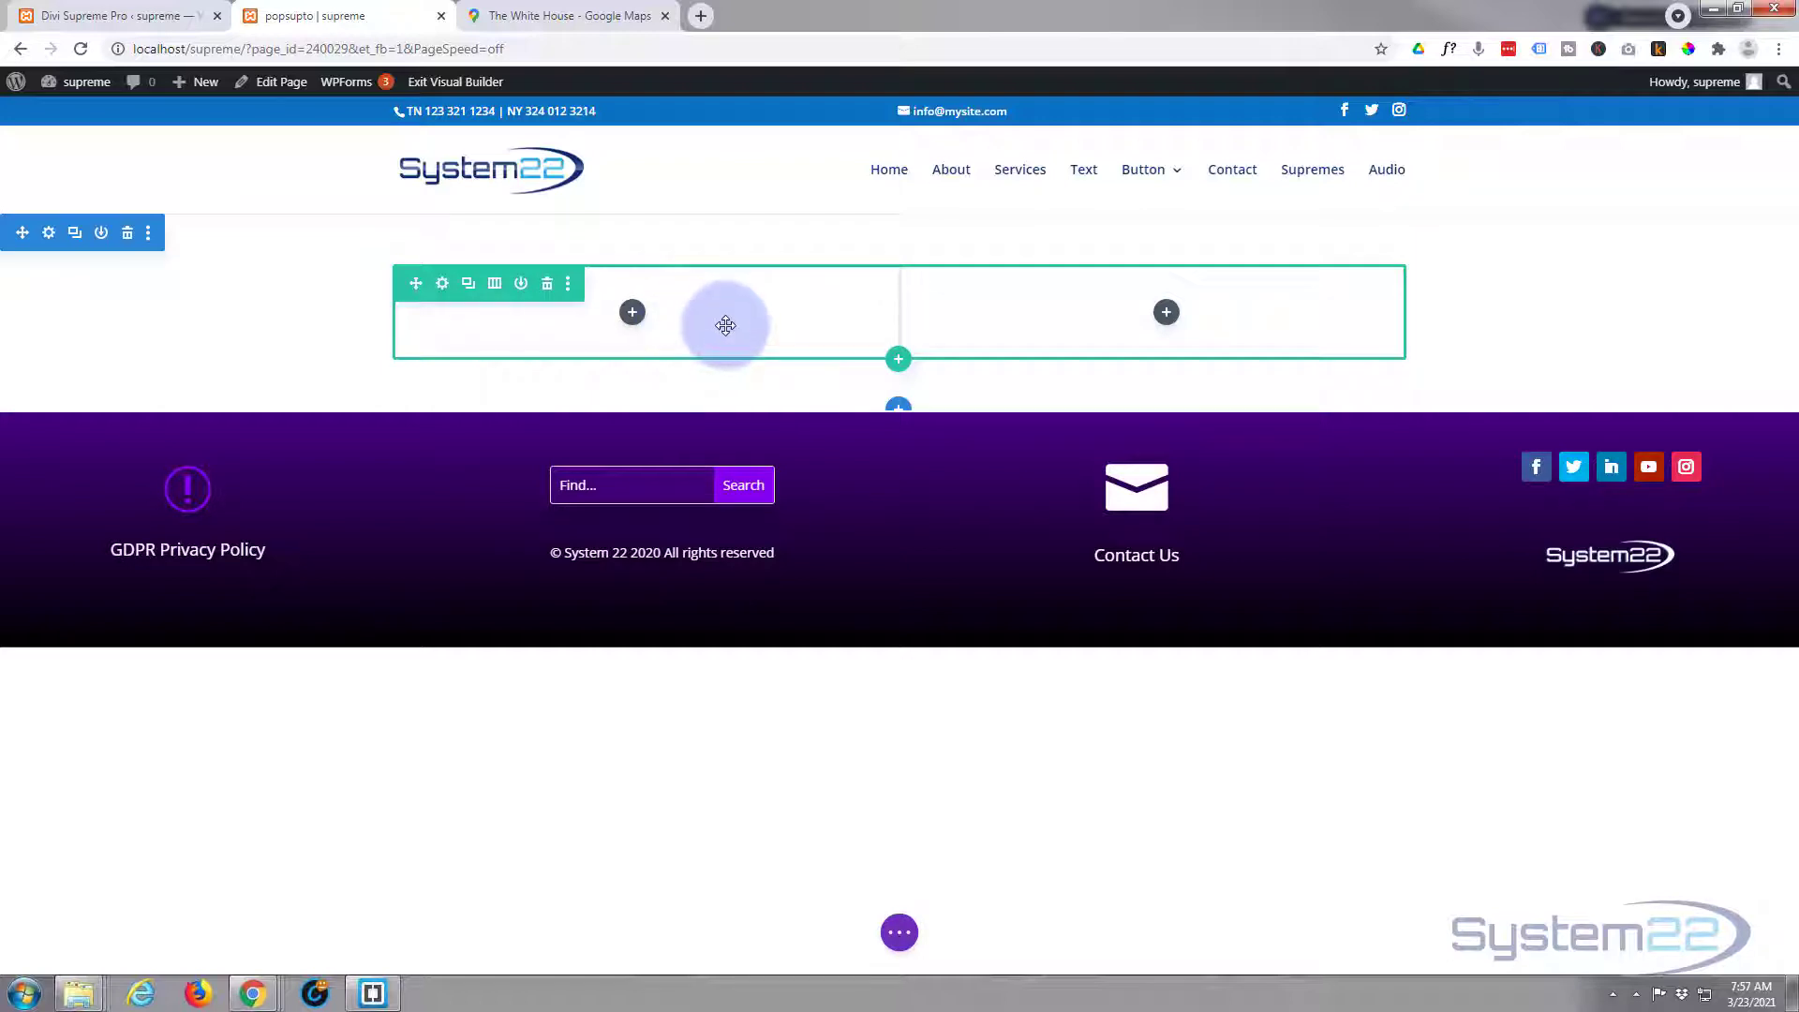
{"action": "left_click", "coordinate": [635, 317]}
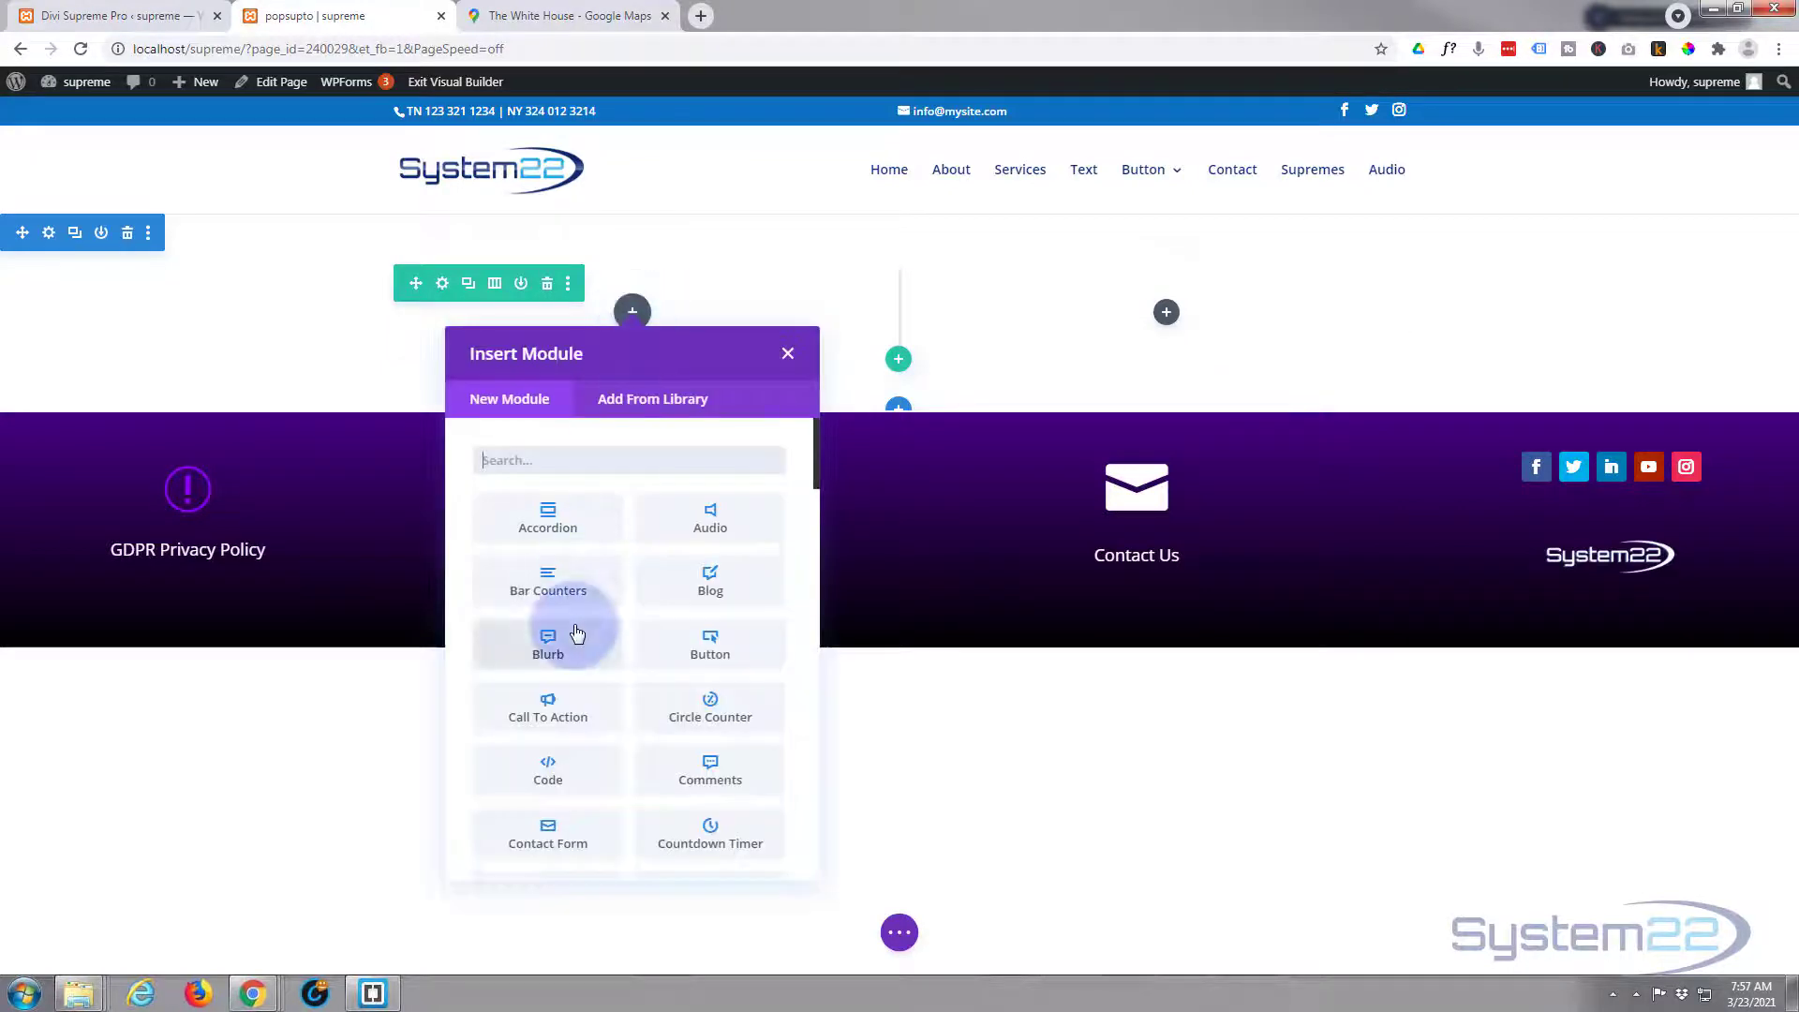
{"action": "scroll", "coordinate": [576, 634], "scroll_direction": "down", "scroll_amount": 10}
{"action": "scroll", "coordinate": [578, 634], "scroll_direction": "up", "scroll_amount": 3}
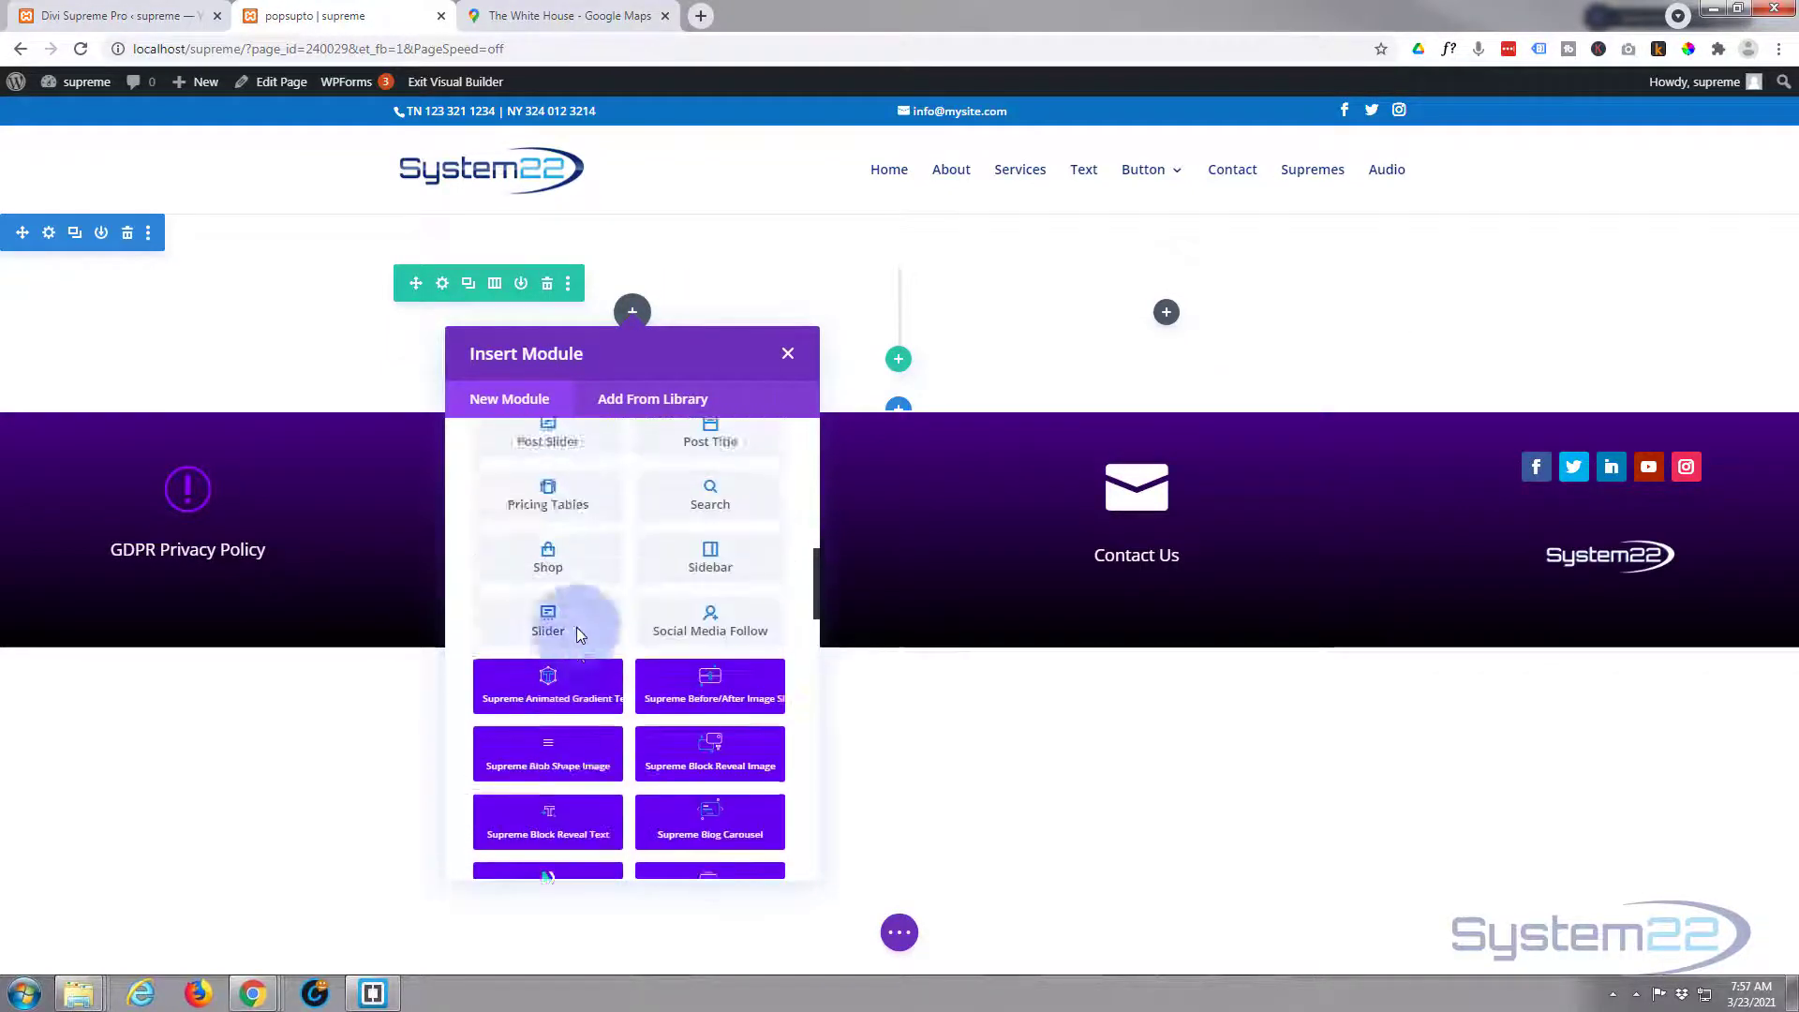
{"action": "scroll", "coordinate": [576, 635], "scroll_direction": "up", "scroll_amount": 3}
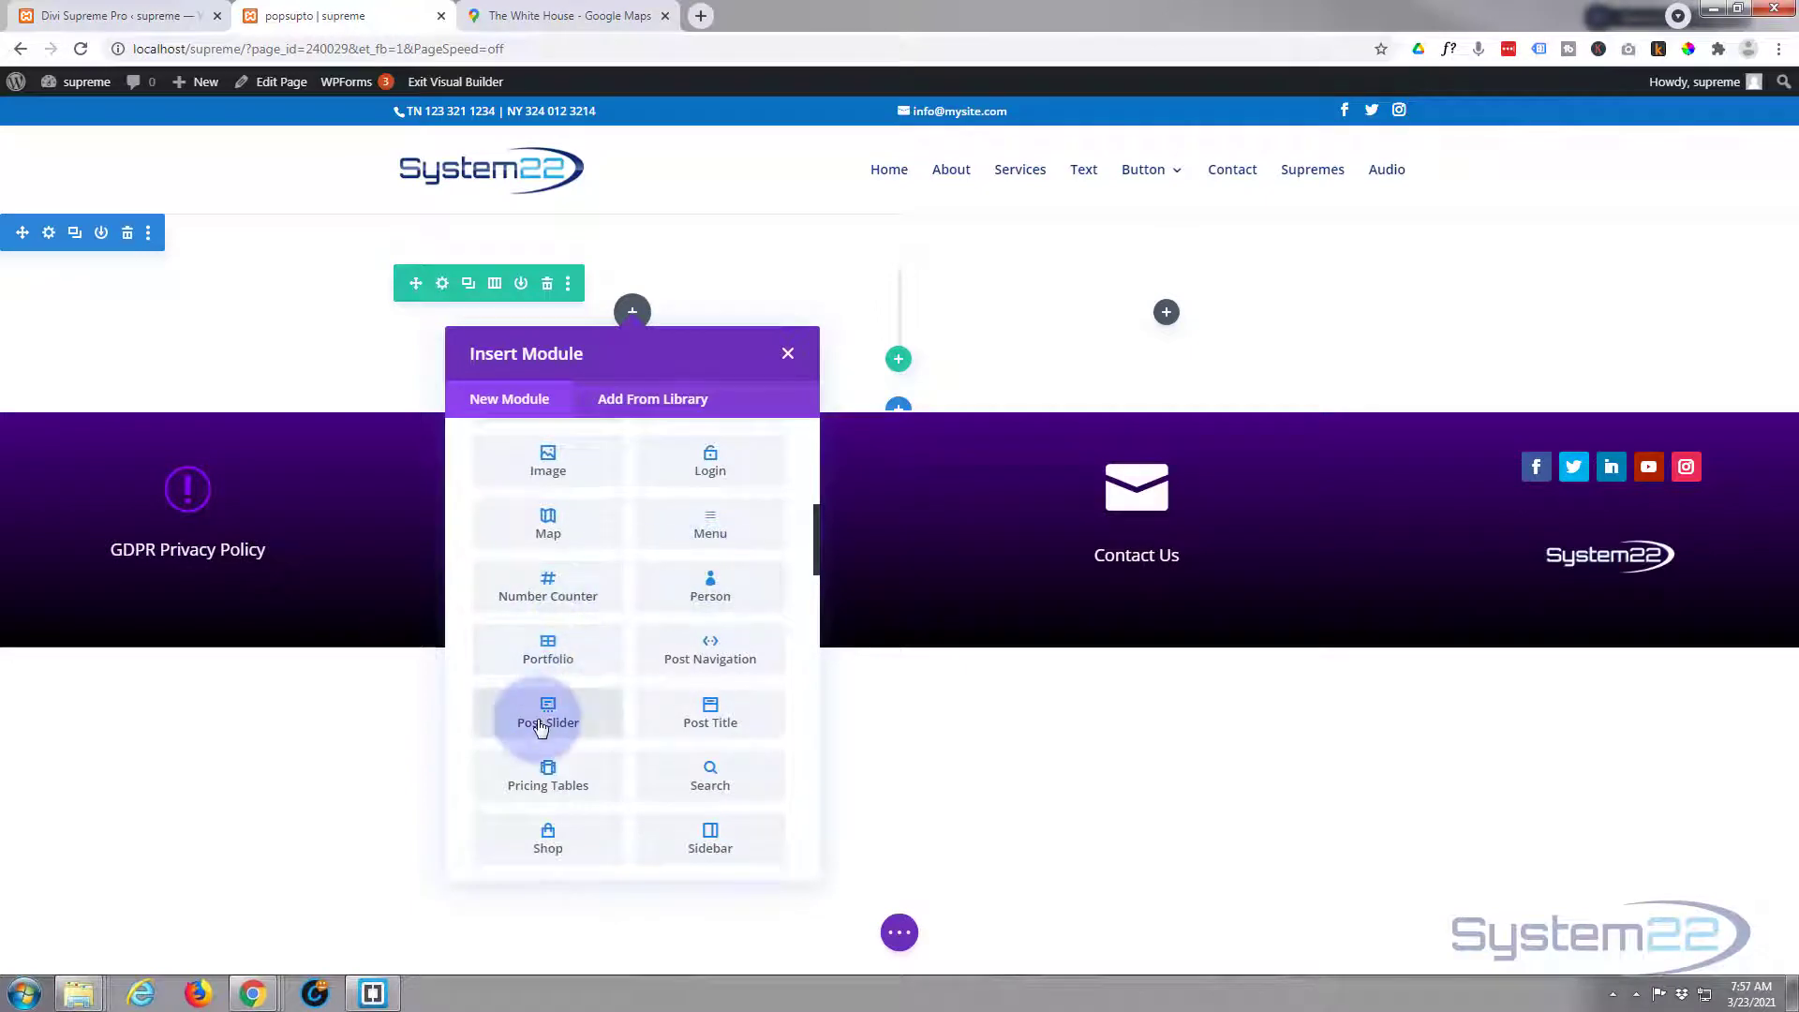
{"action": "left_click", "coordinate": [560, 469]}
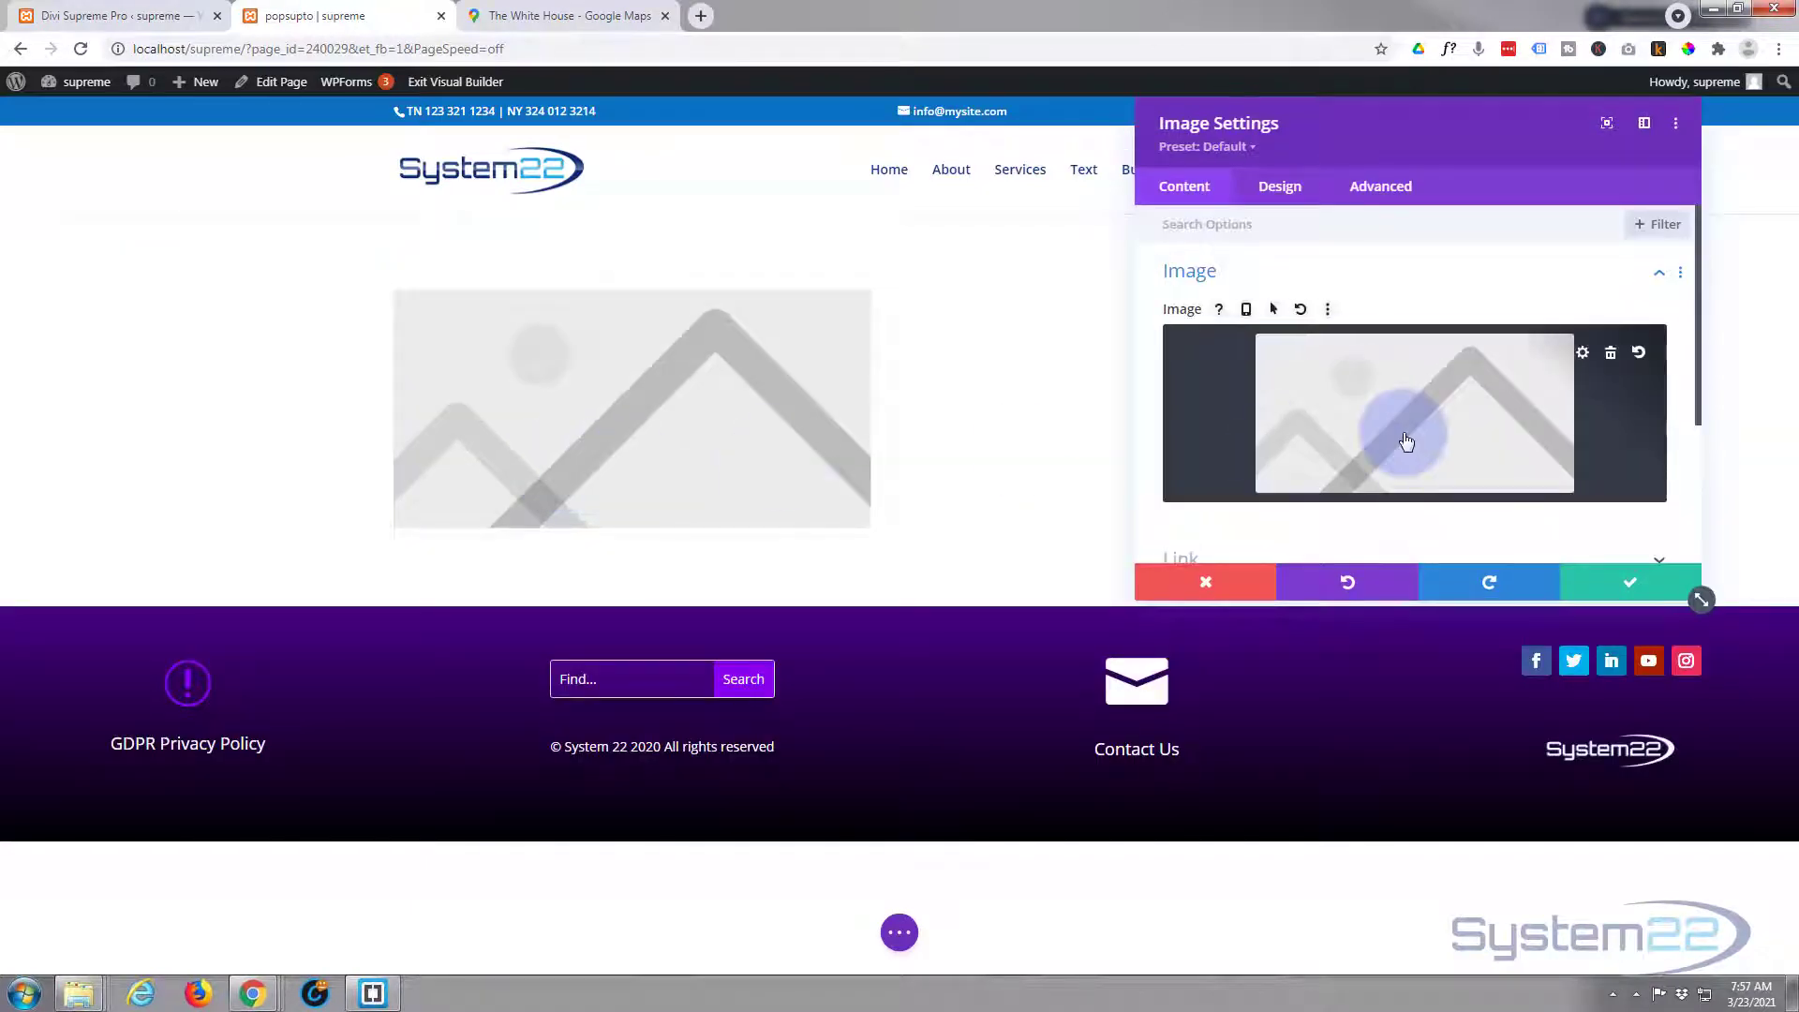
Assign the fiery orange sky photo from the media library to the new Image module and save its settings.
{"action": "left_click", "coordinate": [1397, 430]}
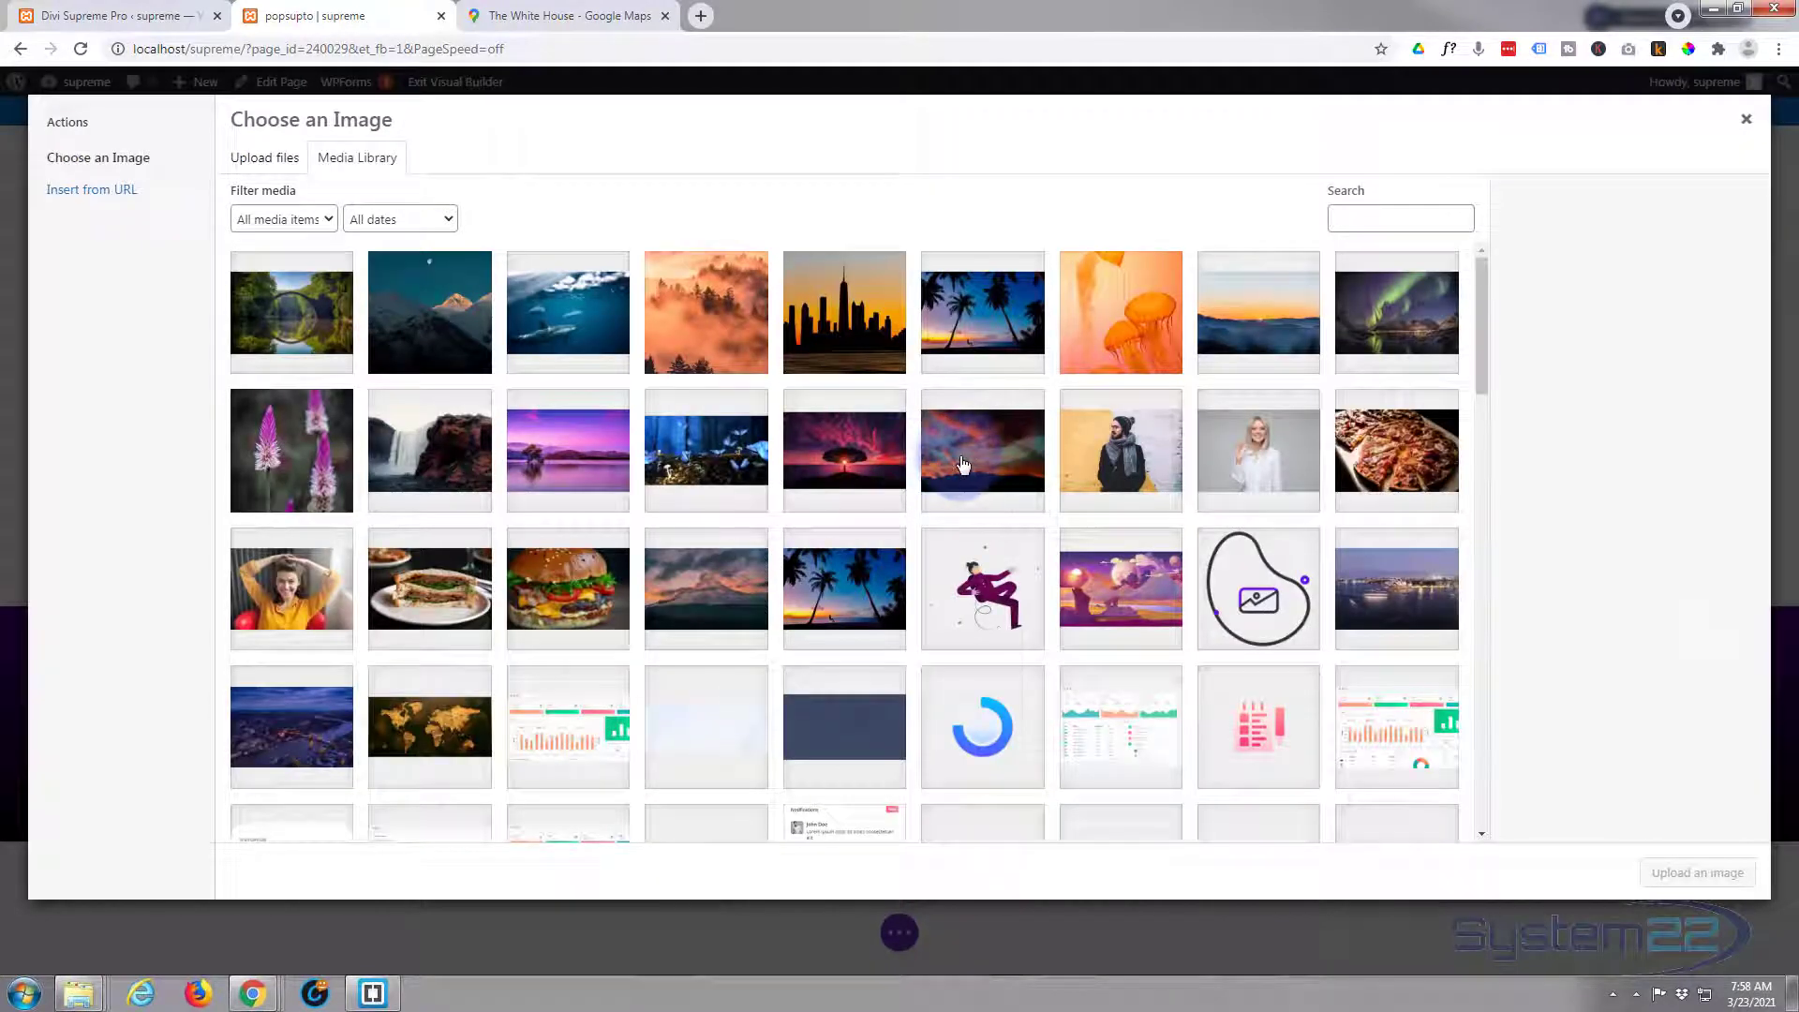
{"action": "left_click", "coordinate": [963, 464]}
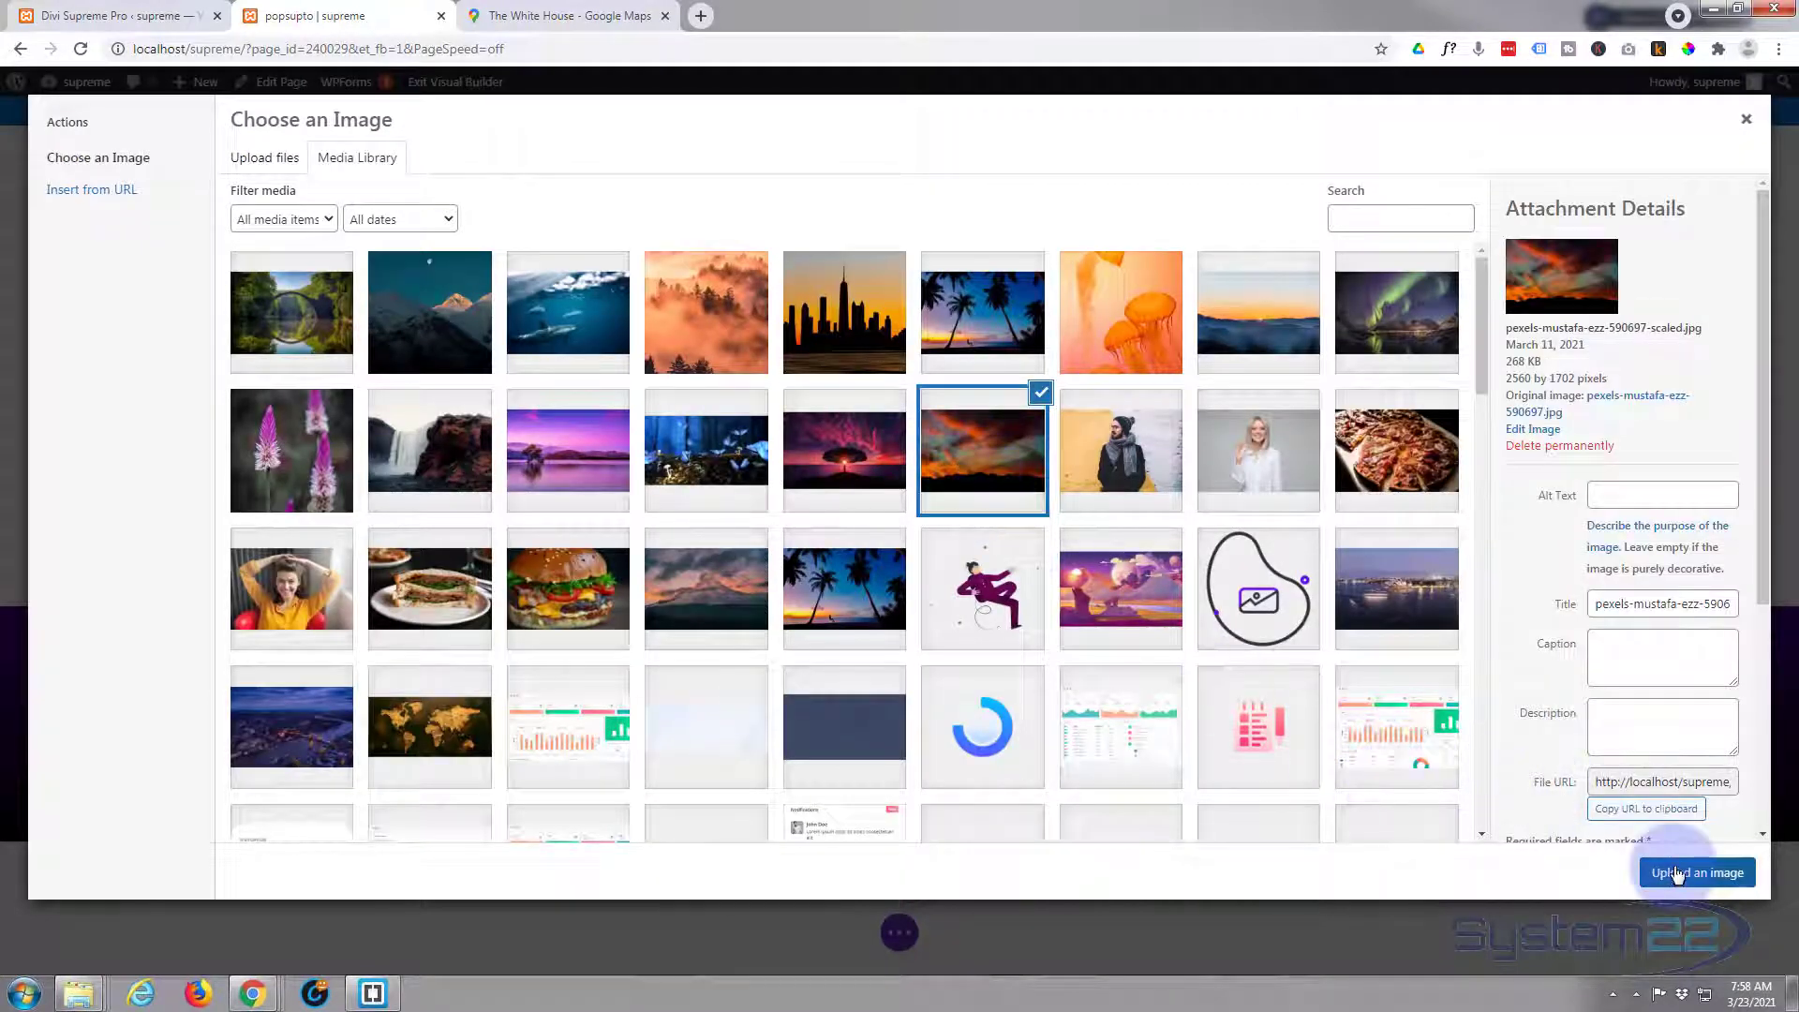
{"action": "left_click", "coordinate": [1676, 872]}
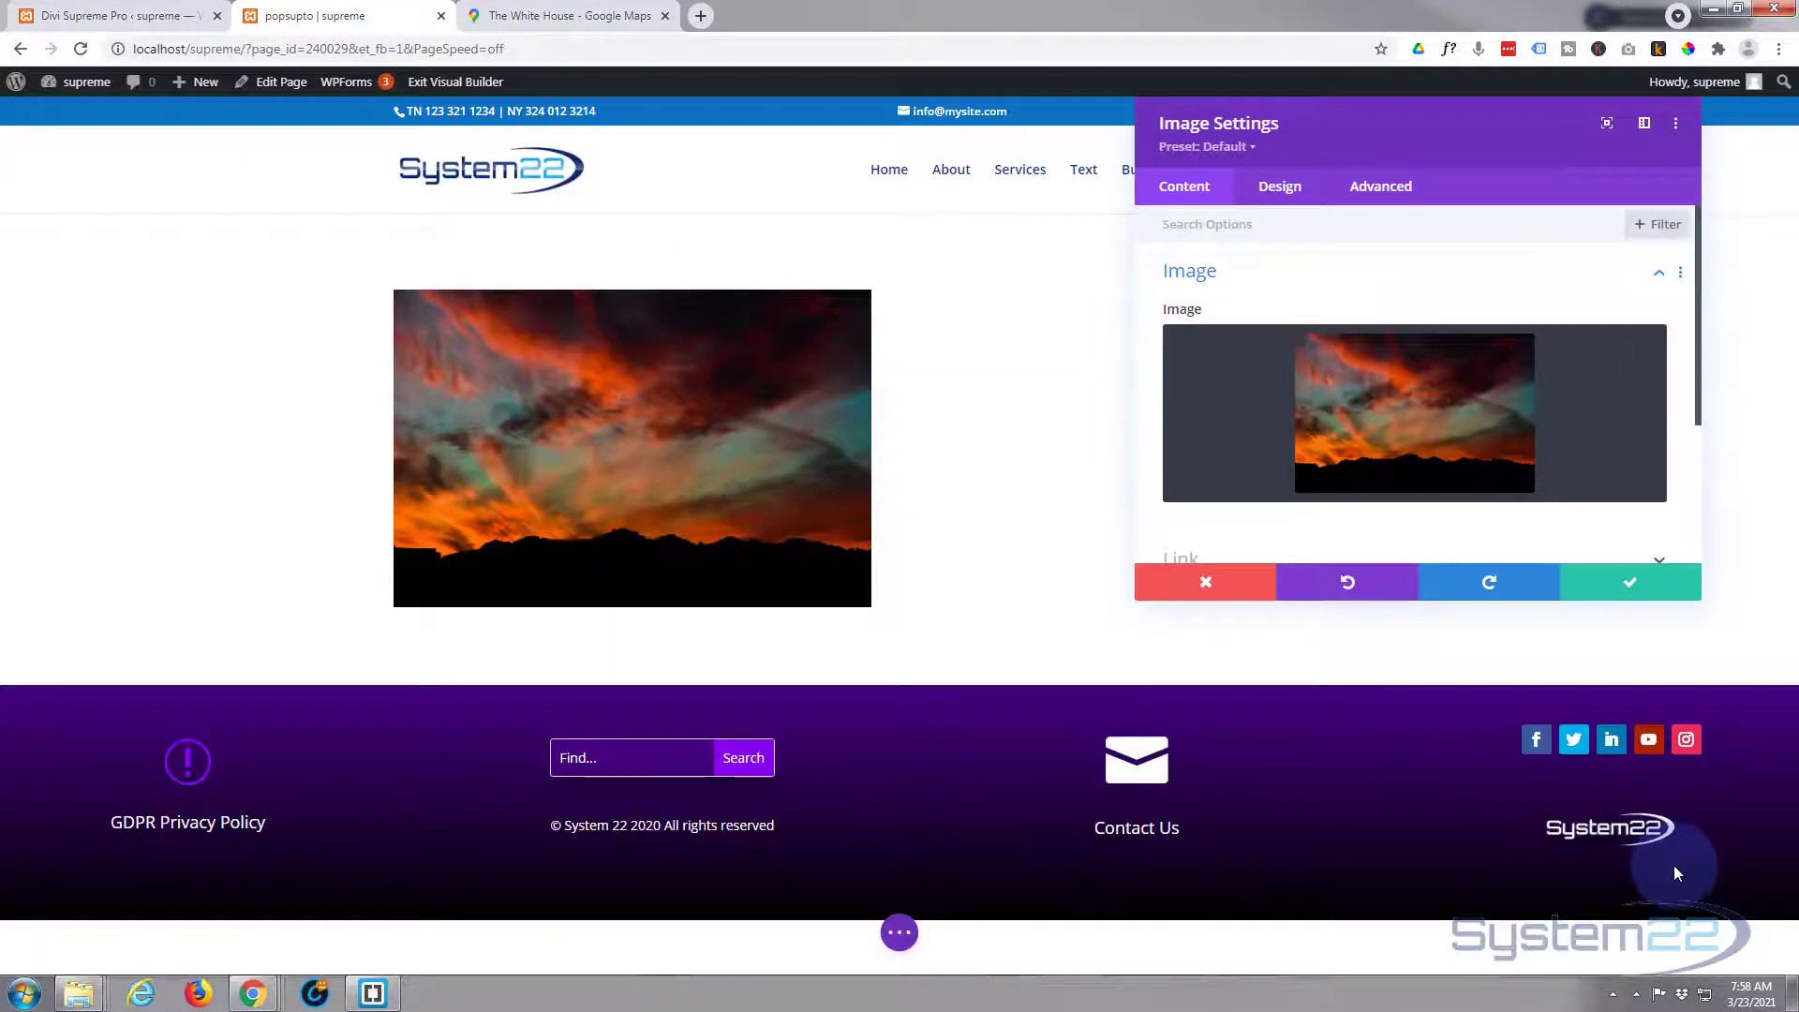
{"action": "left_click", "coordinate": [1633, 586]}
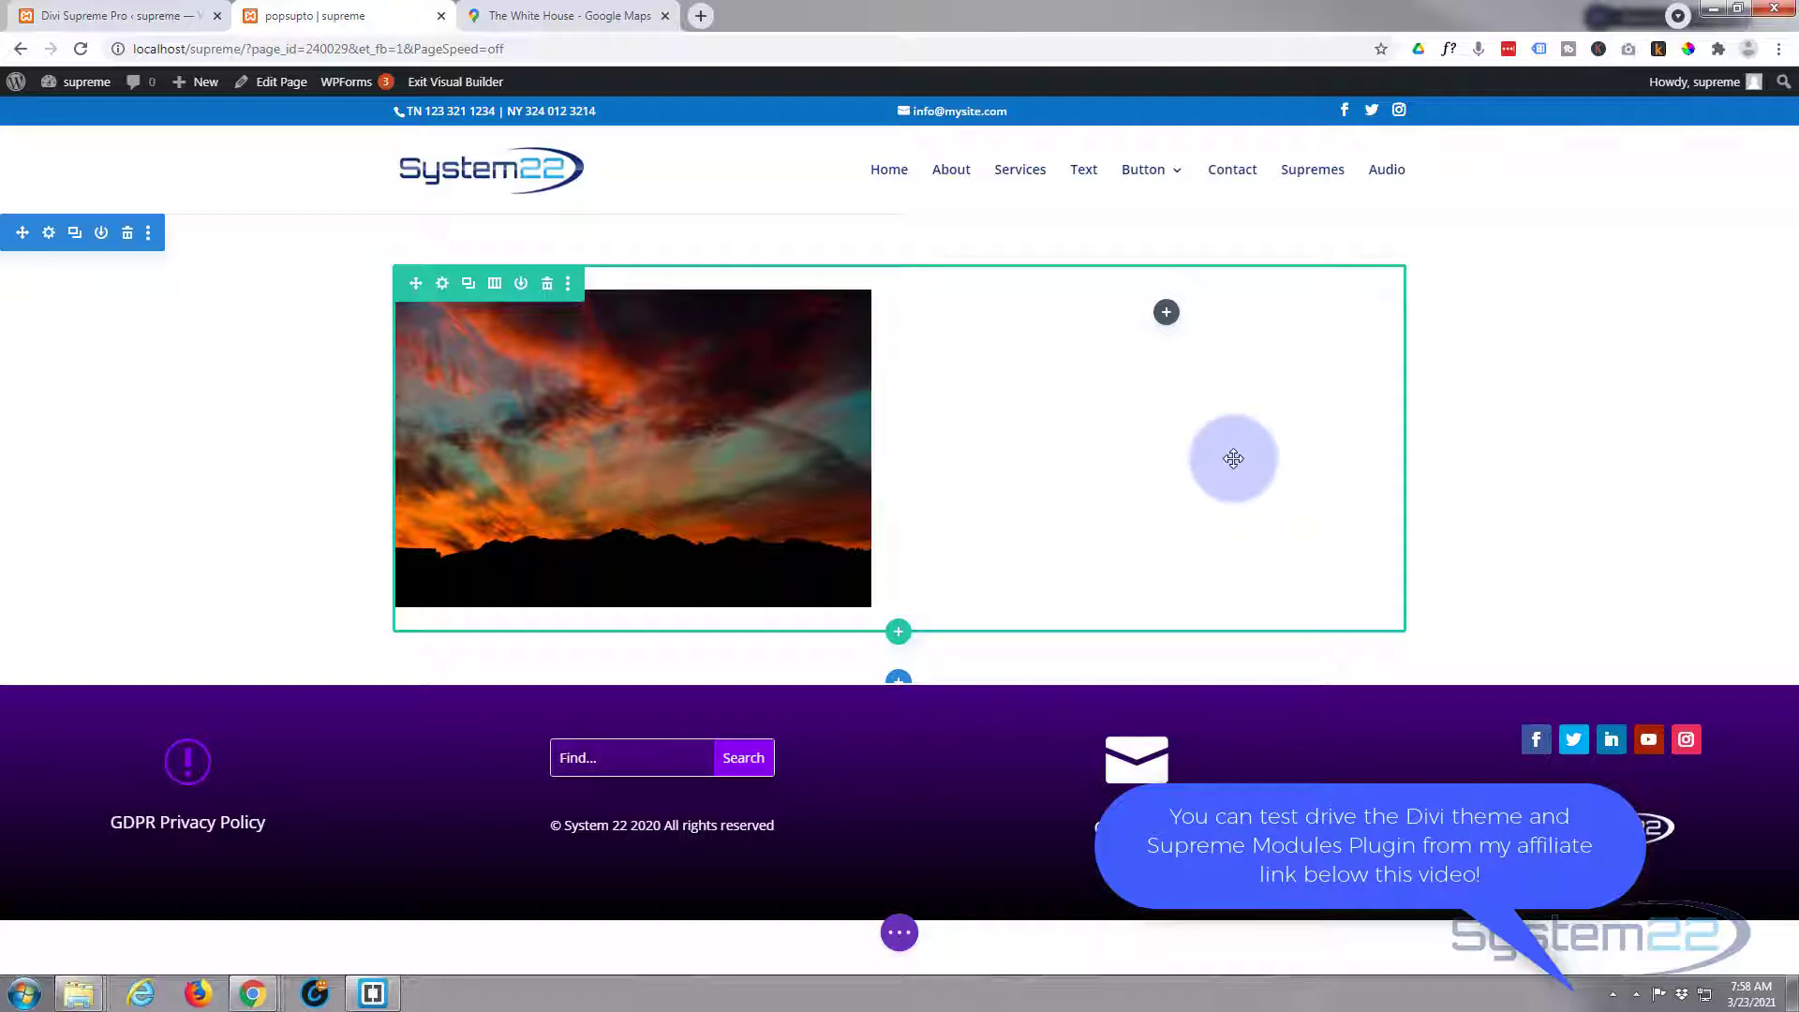
Insert a Code module into the empty second column of the row.
{"action": "left_click", "coordinate": [1166, 313]}
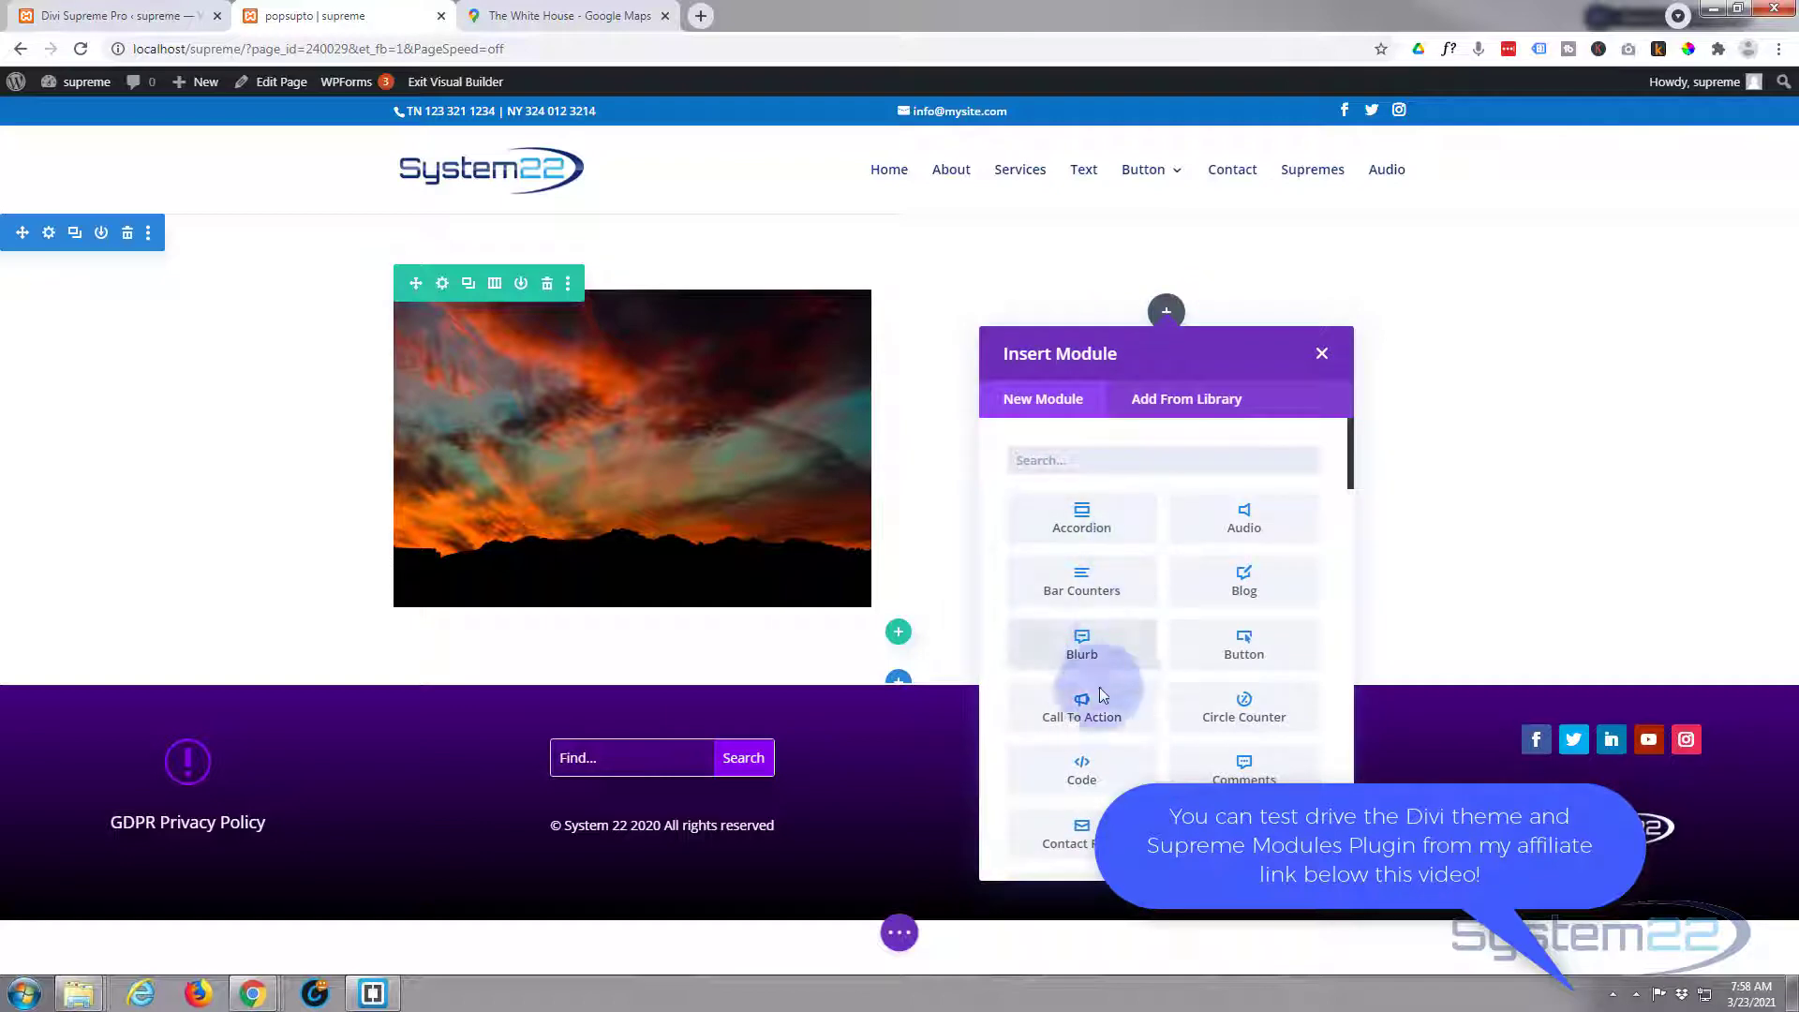
{"action": "left_click", "coordinate": [1100, 772]}
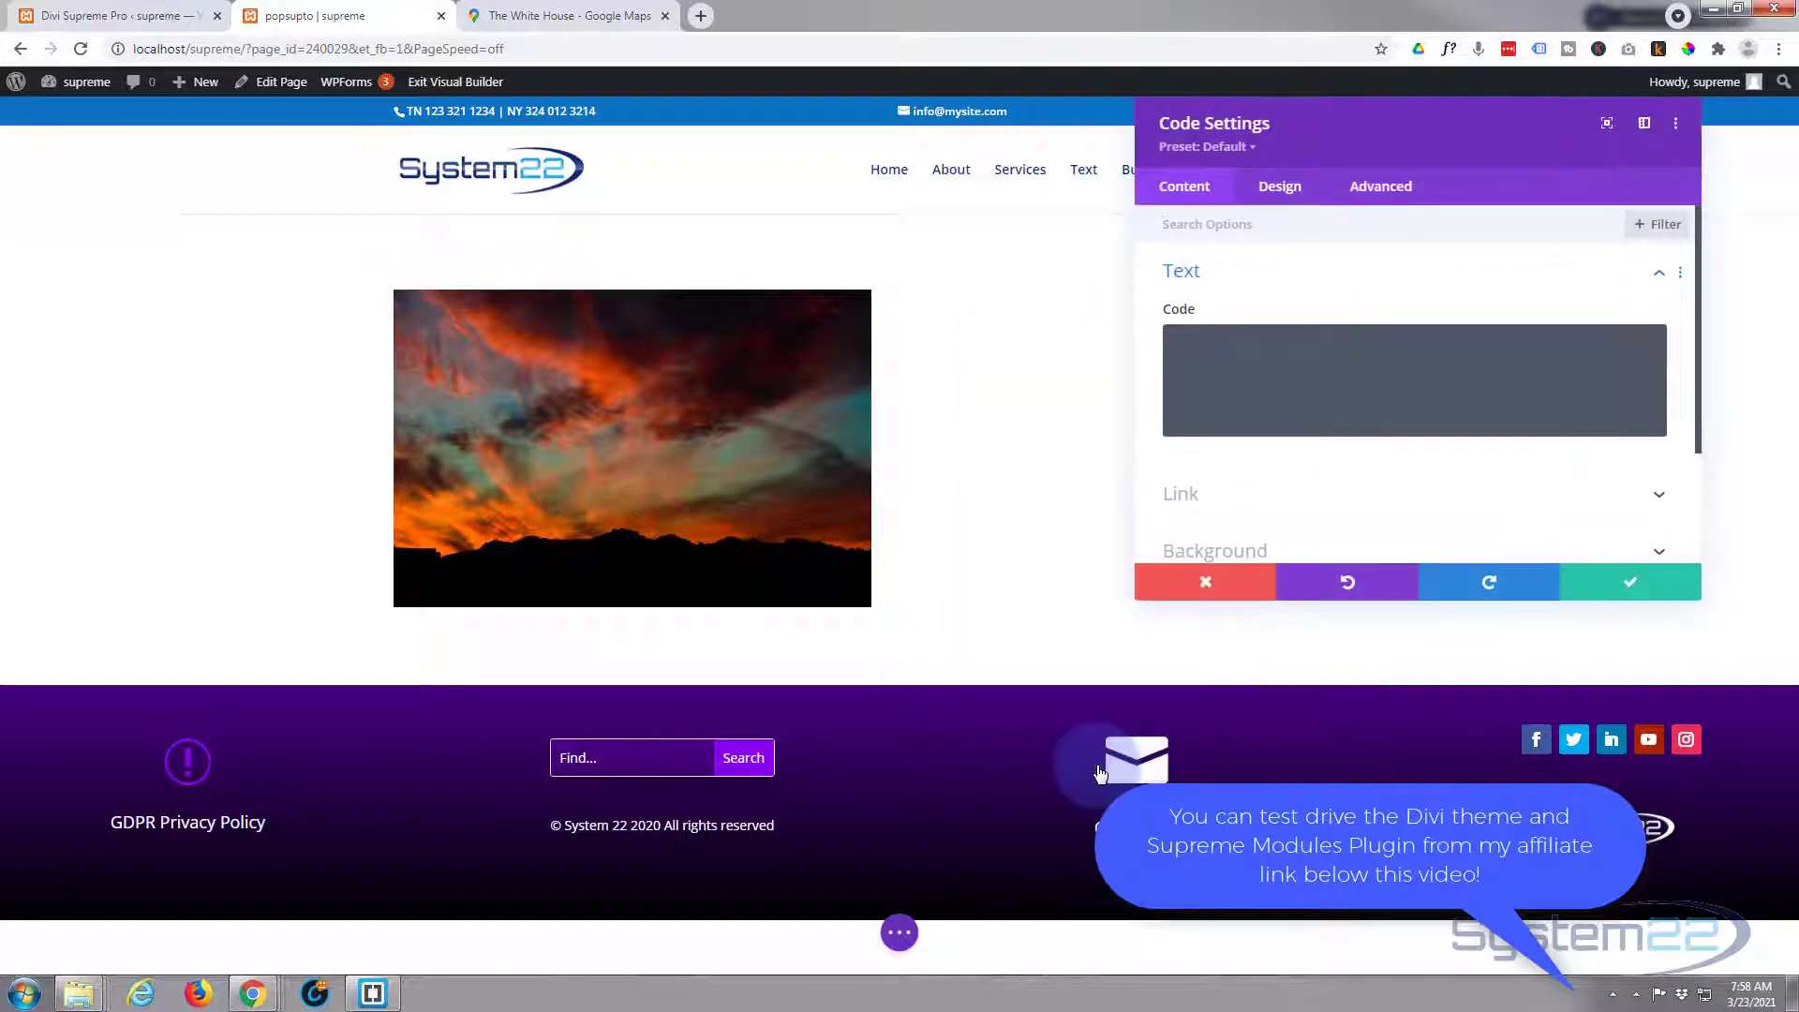
Switch to the Google Maps page for The White House and frame the map zoomed out to the wider Washington area.
{"action": "left_click", "coordinate": [571, 17]}
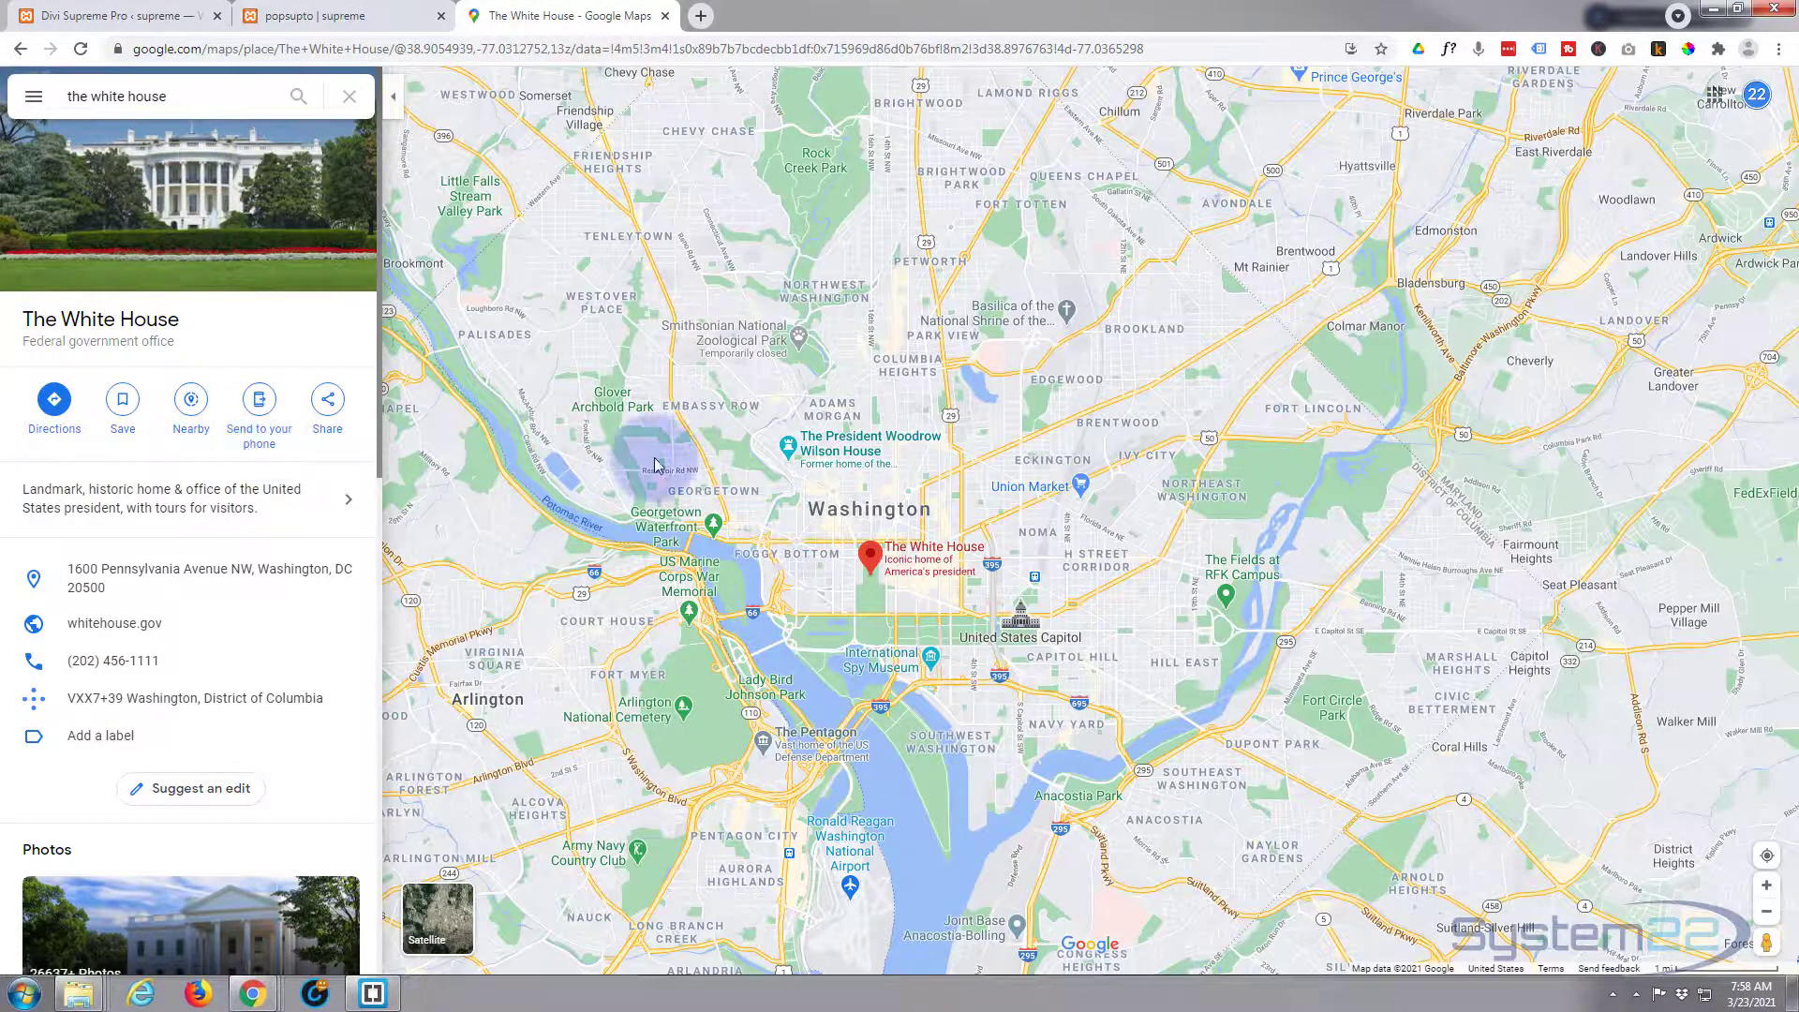
{"action": "scroll", "coordinate": [674, 501], "scroll_direction": "down", "scroll_amount": 1}
{"action": "scroll", "coordinate": [673, 502], "scroll_direction": "up", "scroll_amount": 1}
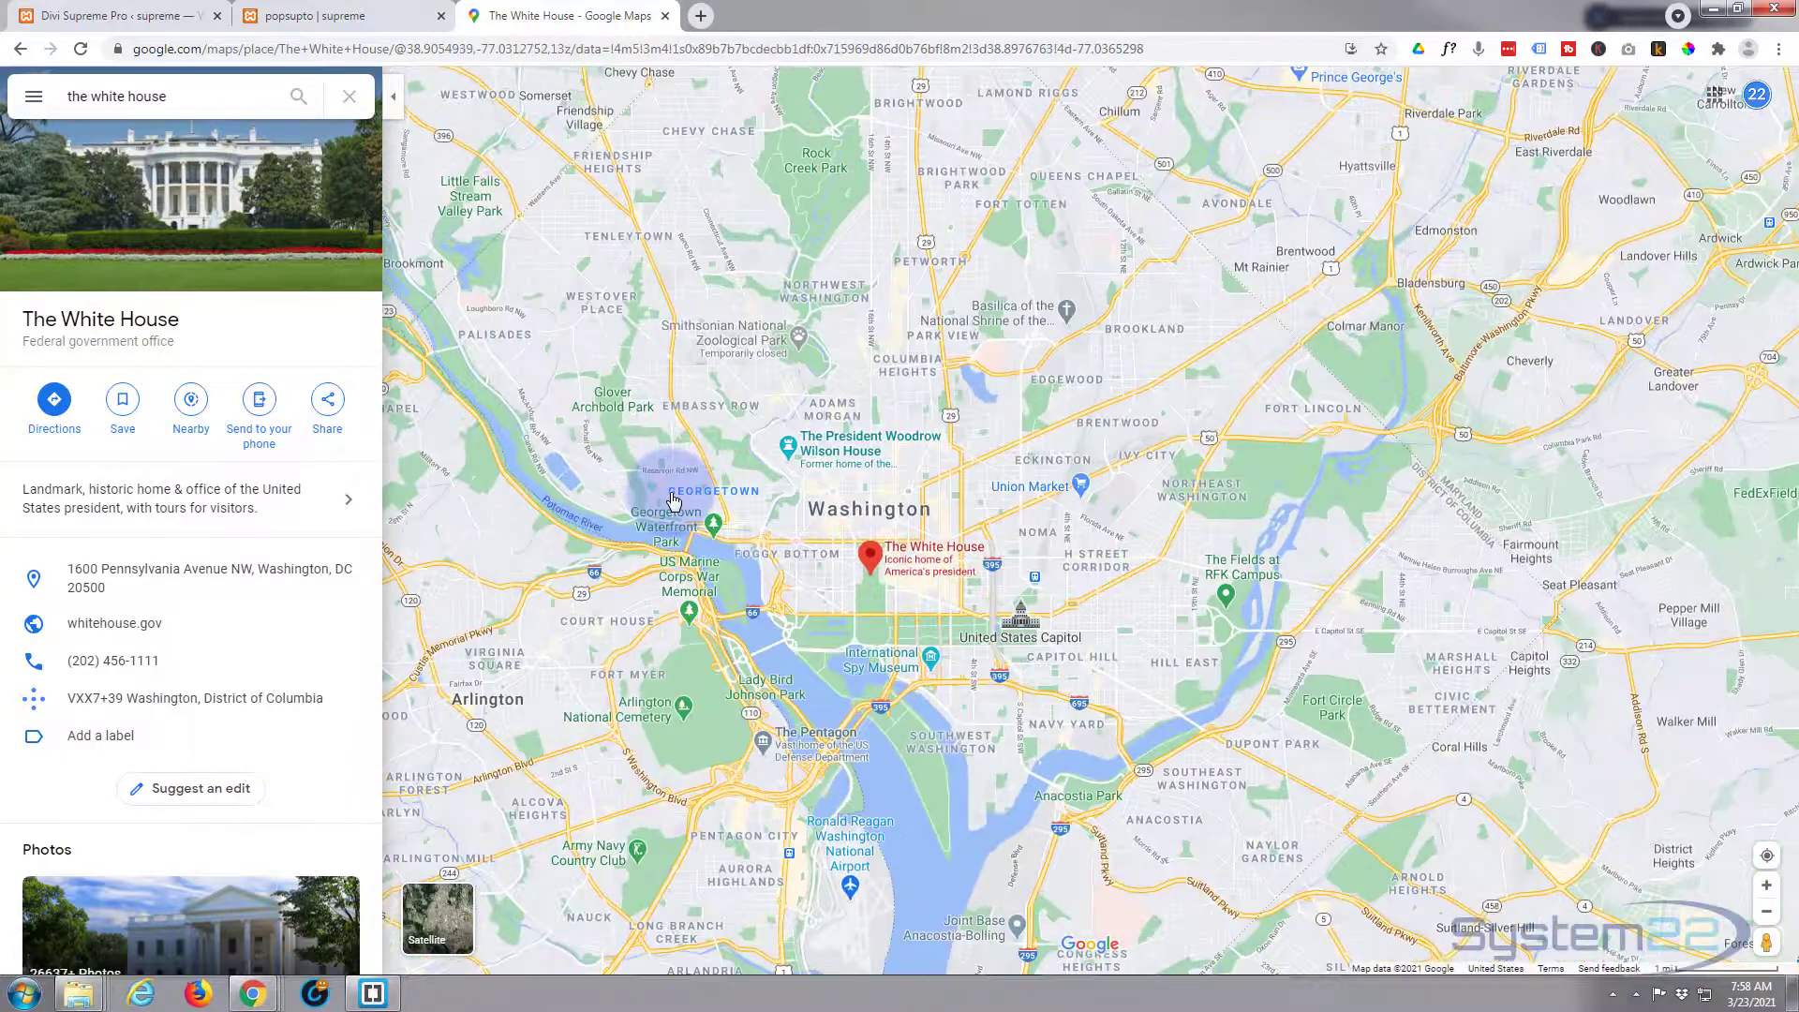
{"action": "left_click_drag", "start_coordinate": [674, 501], "coordinate": [849, 503]}
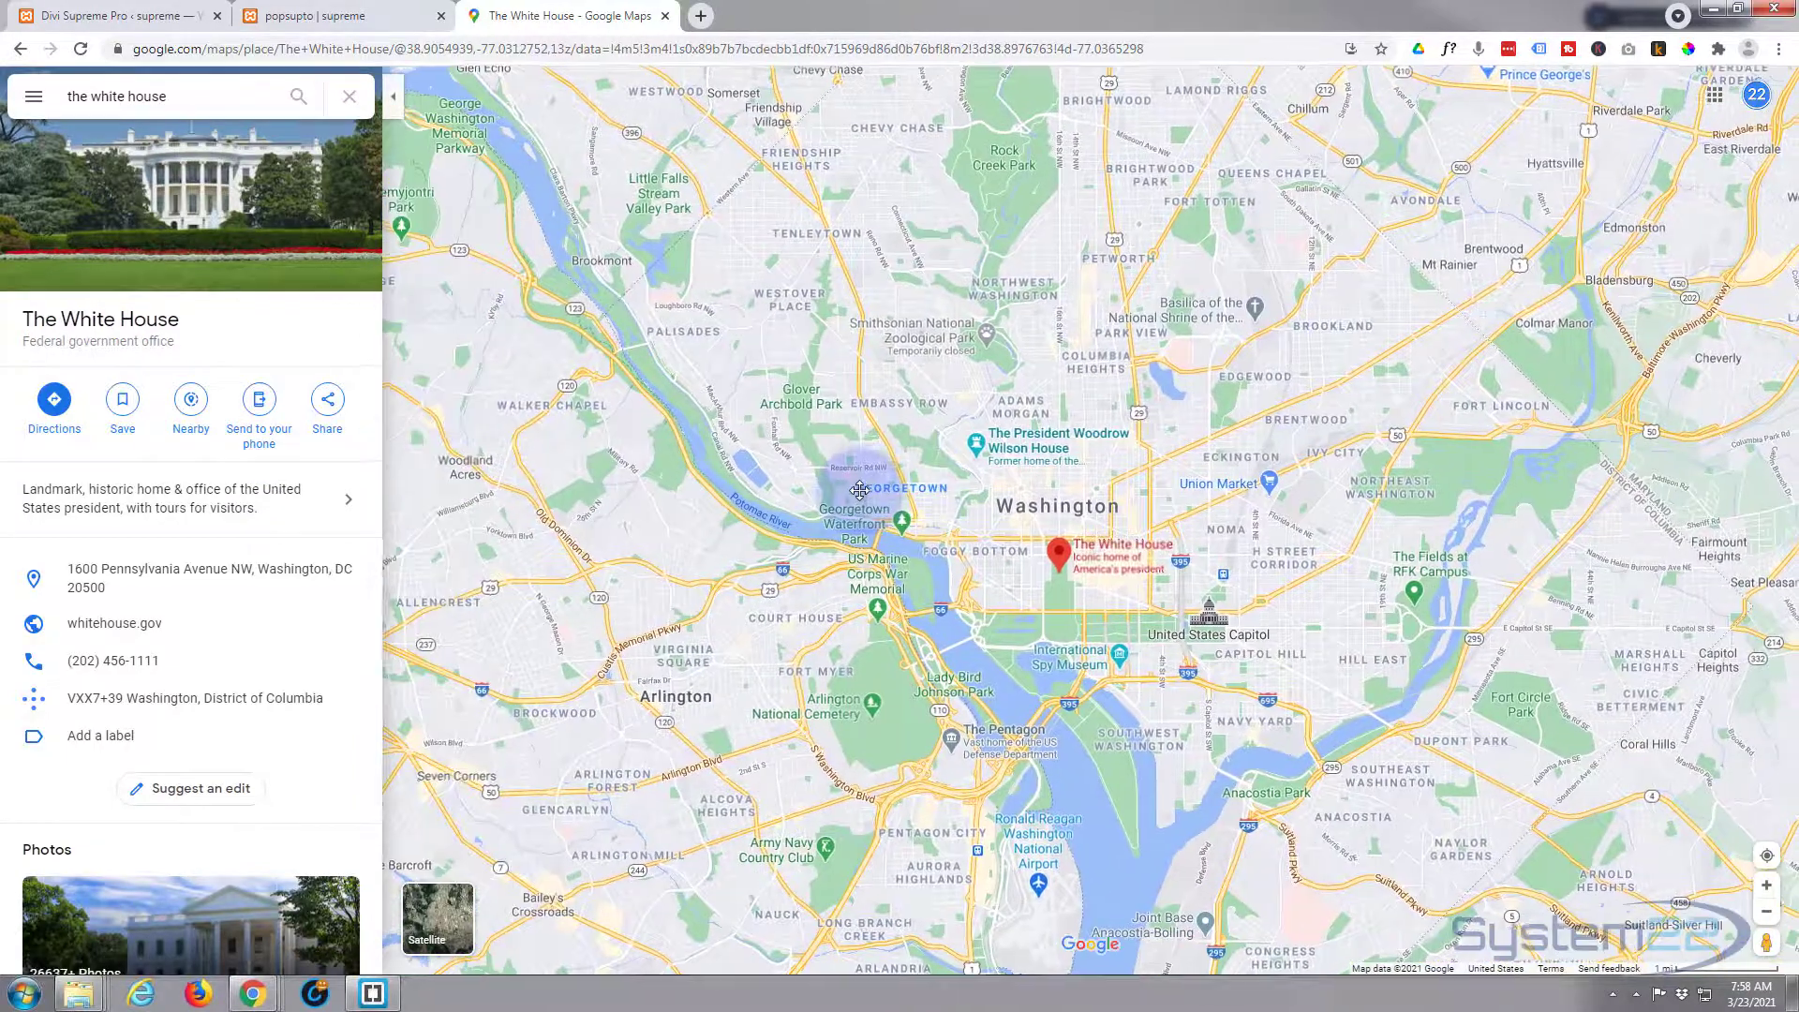
{"action": "scroll", "coordinate": [847, 497], "scroll_direction": "up", "scroll_amount": 1}
{"action": "scroll", "coordinate": [847, 494], "scroll_direction": "down", "scroll_amount": 3}
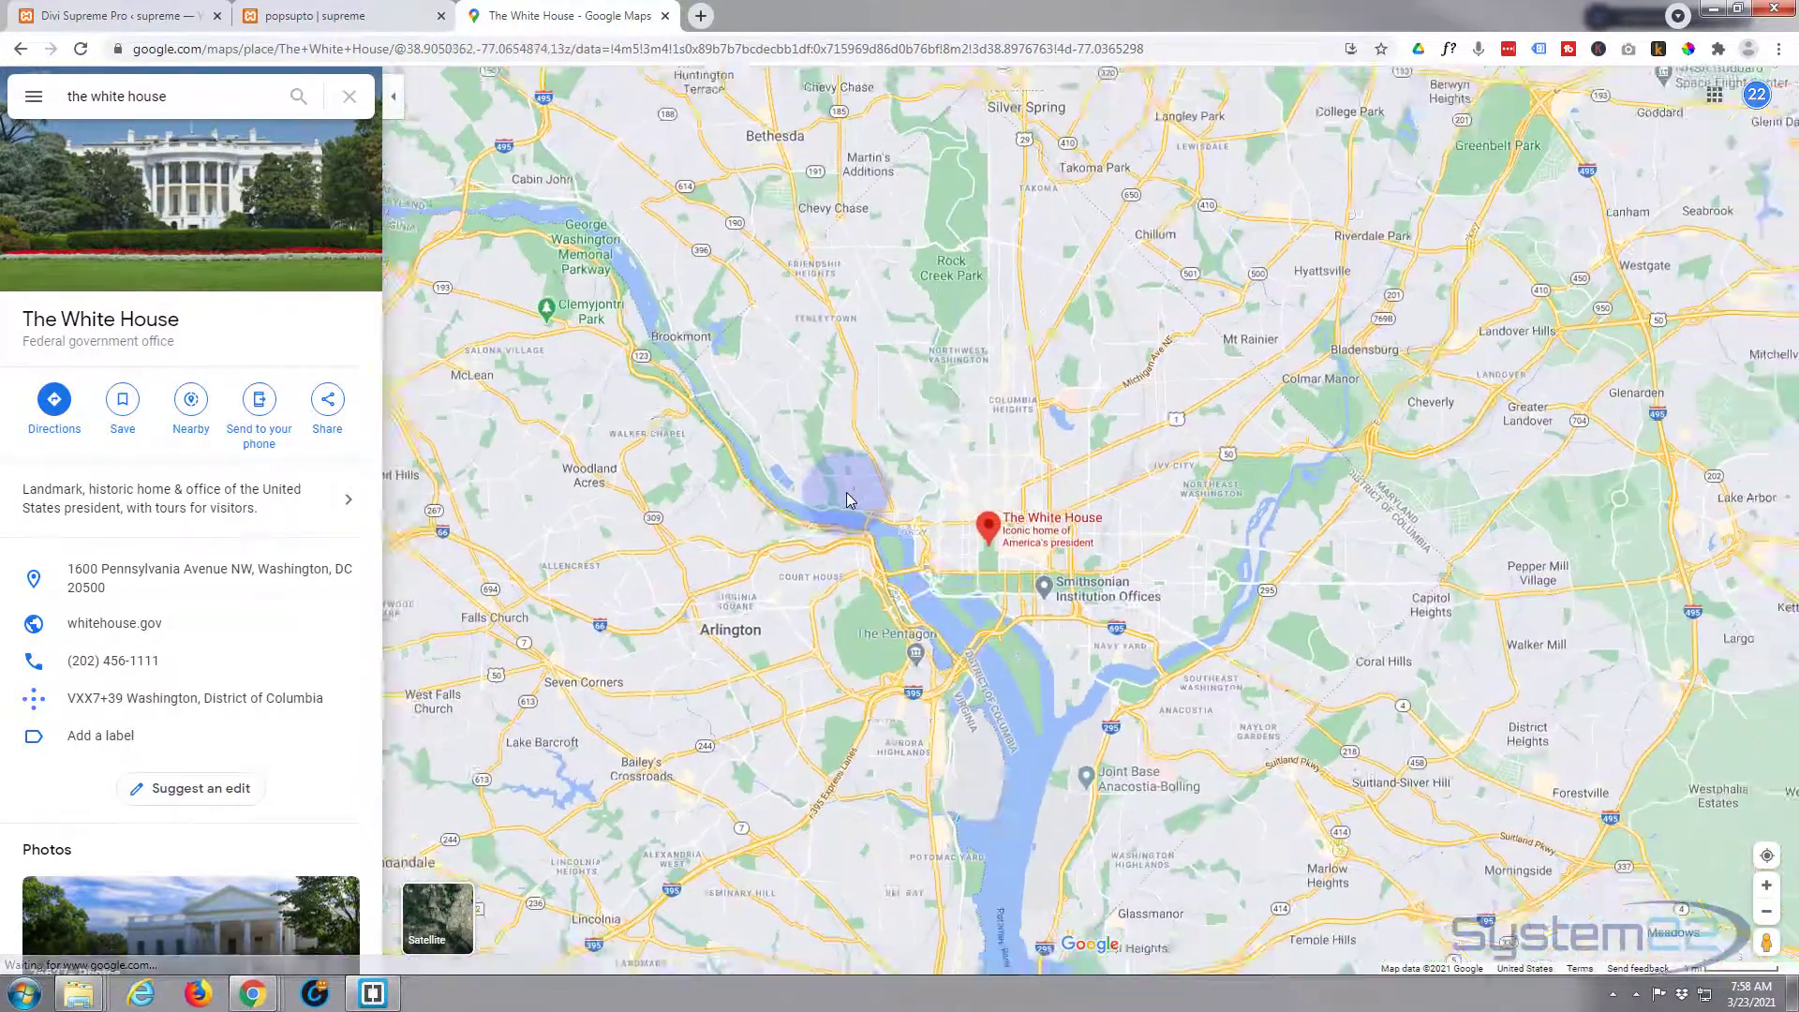
{"action": "scroll", "coordinate": [846, 495], "scroll_direction": "down", "scroll_amount": 3}
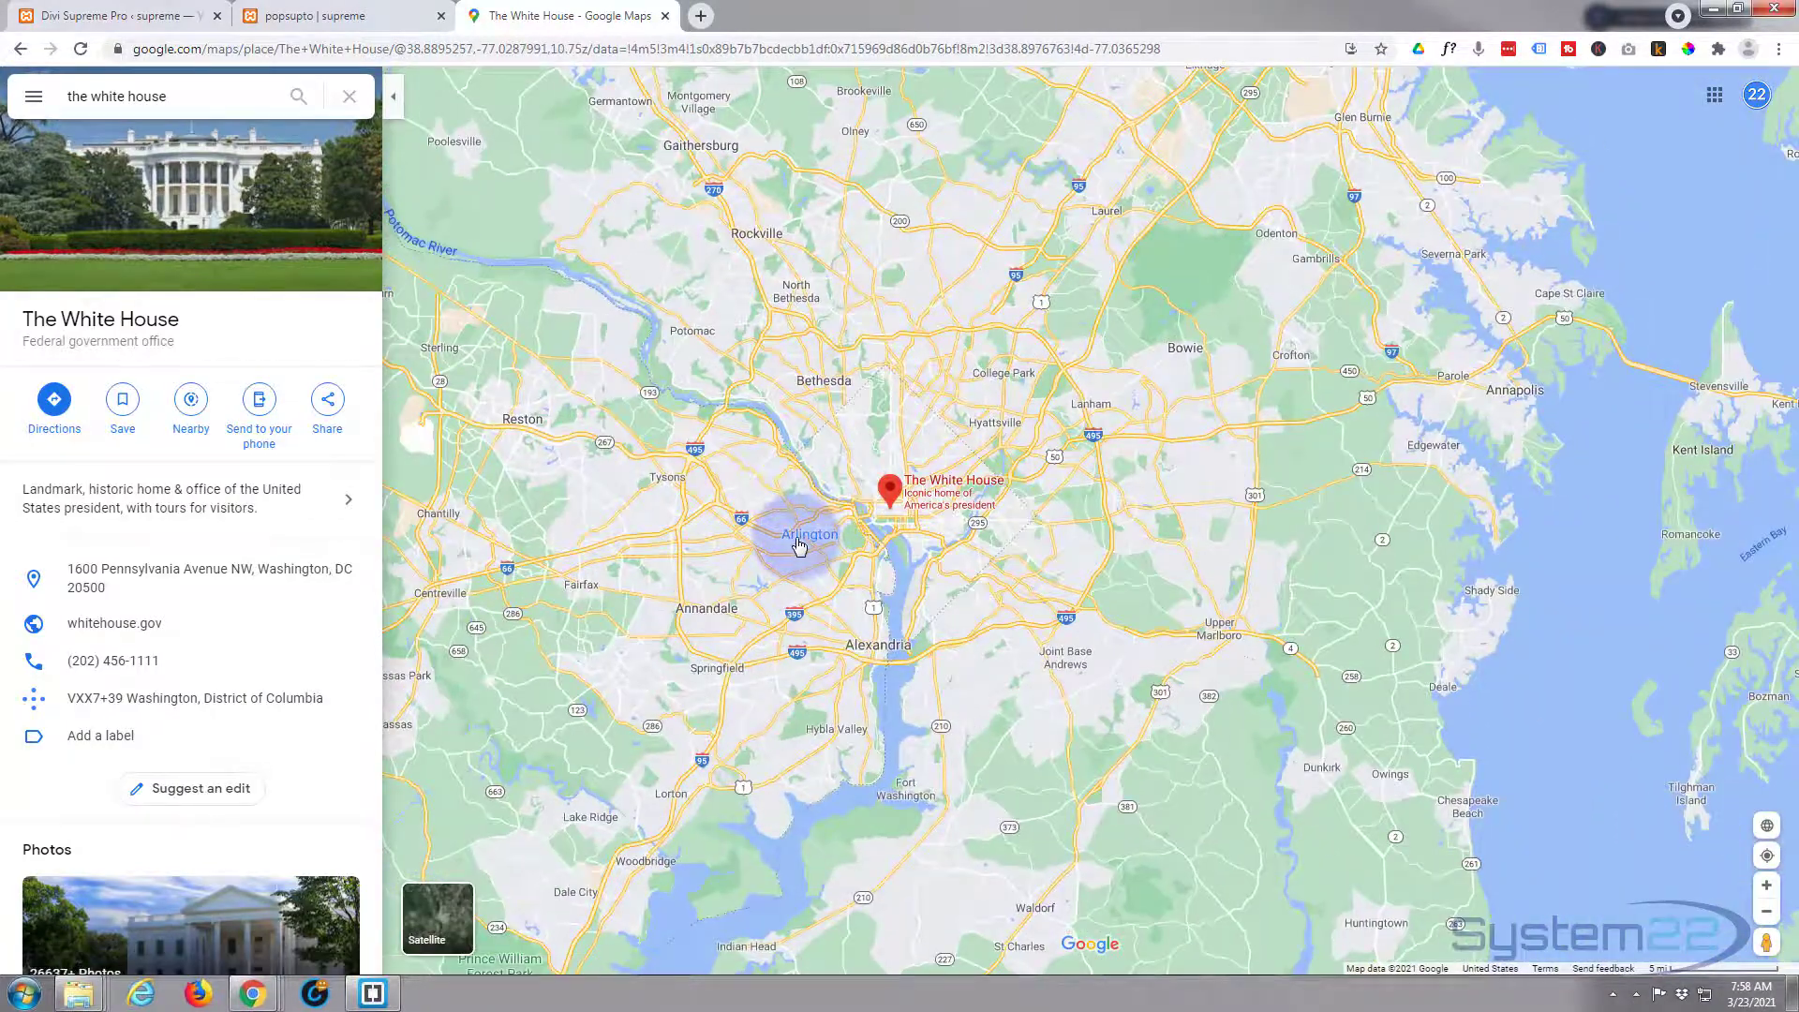
{"action": "left_click_drag", "start_coordinate": [799, 538], "coordinate": [890, 609]}
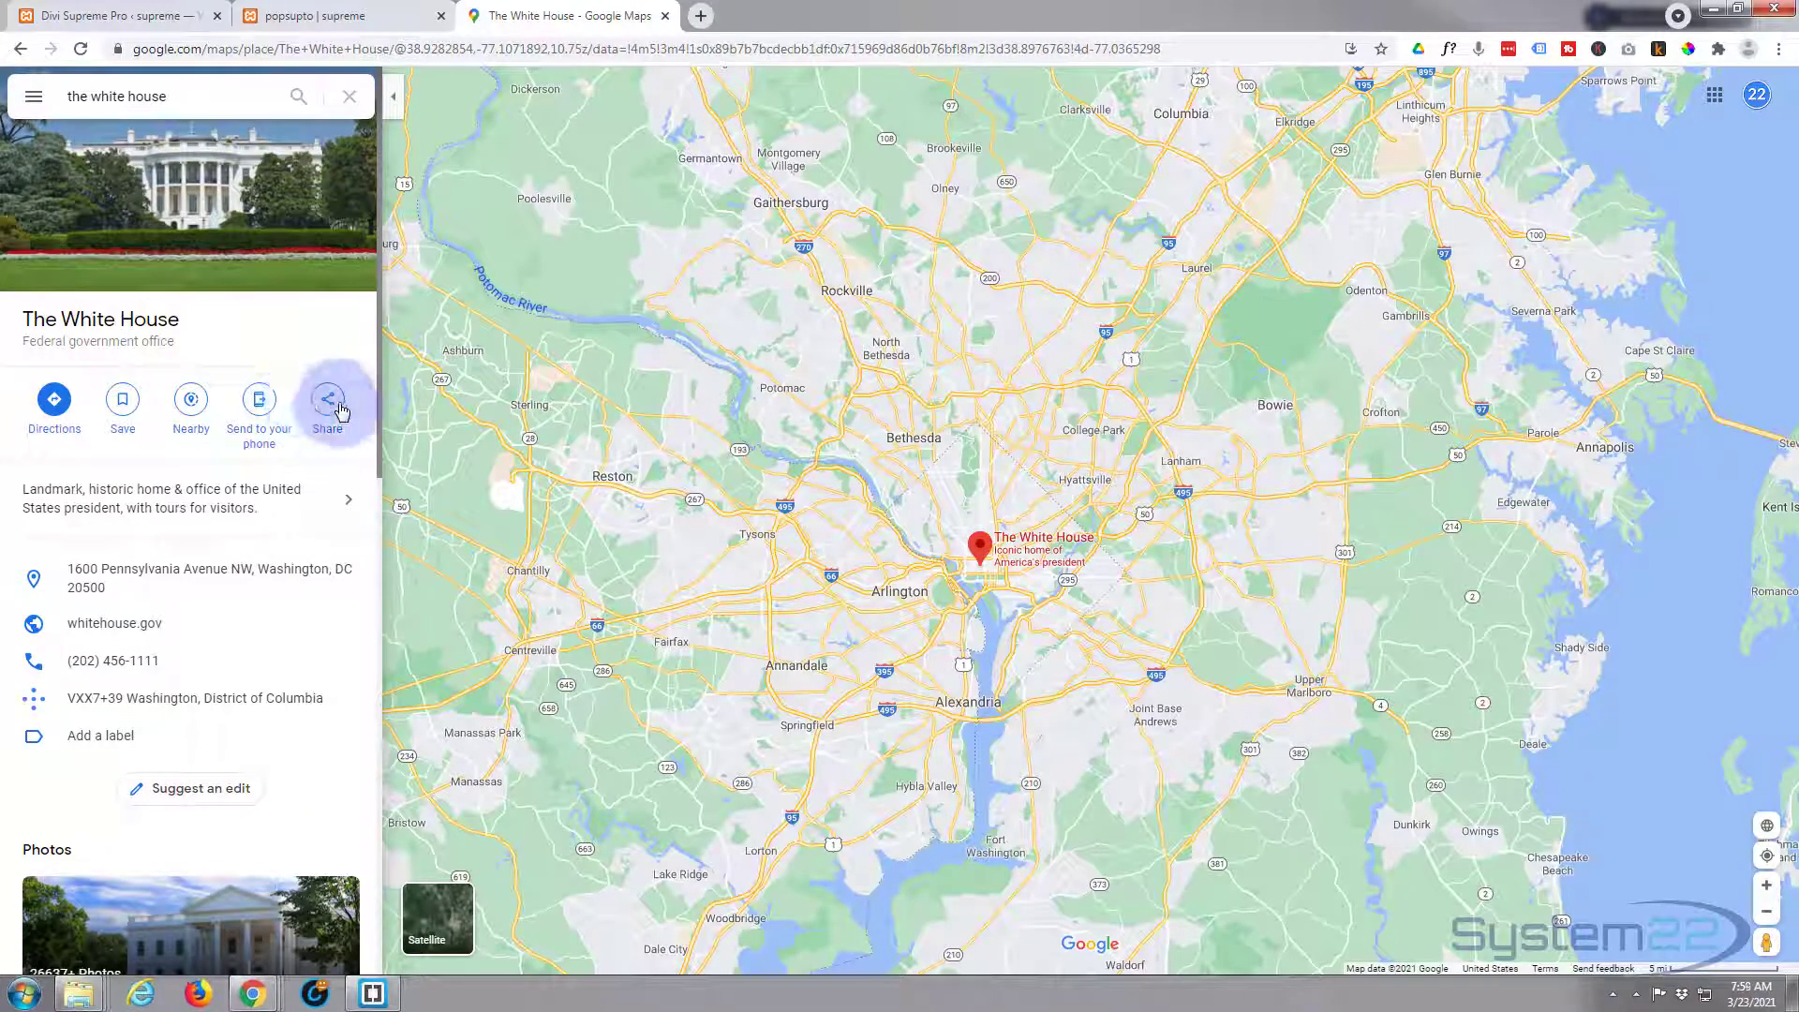
Copy the Medium-size embed HTML for The White House map from its sharing options.
{"action": "left_click", "coordinate": [330, 406]}
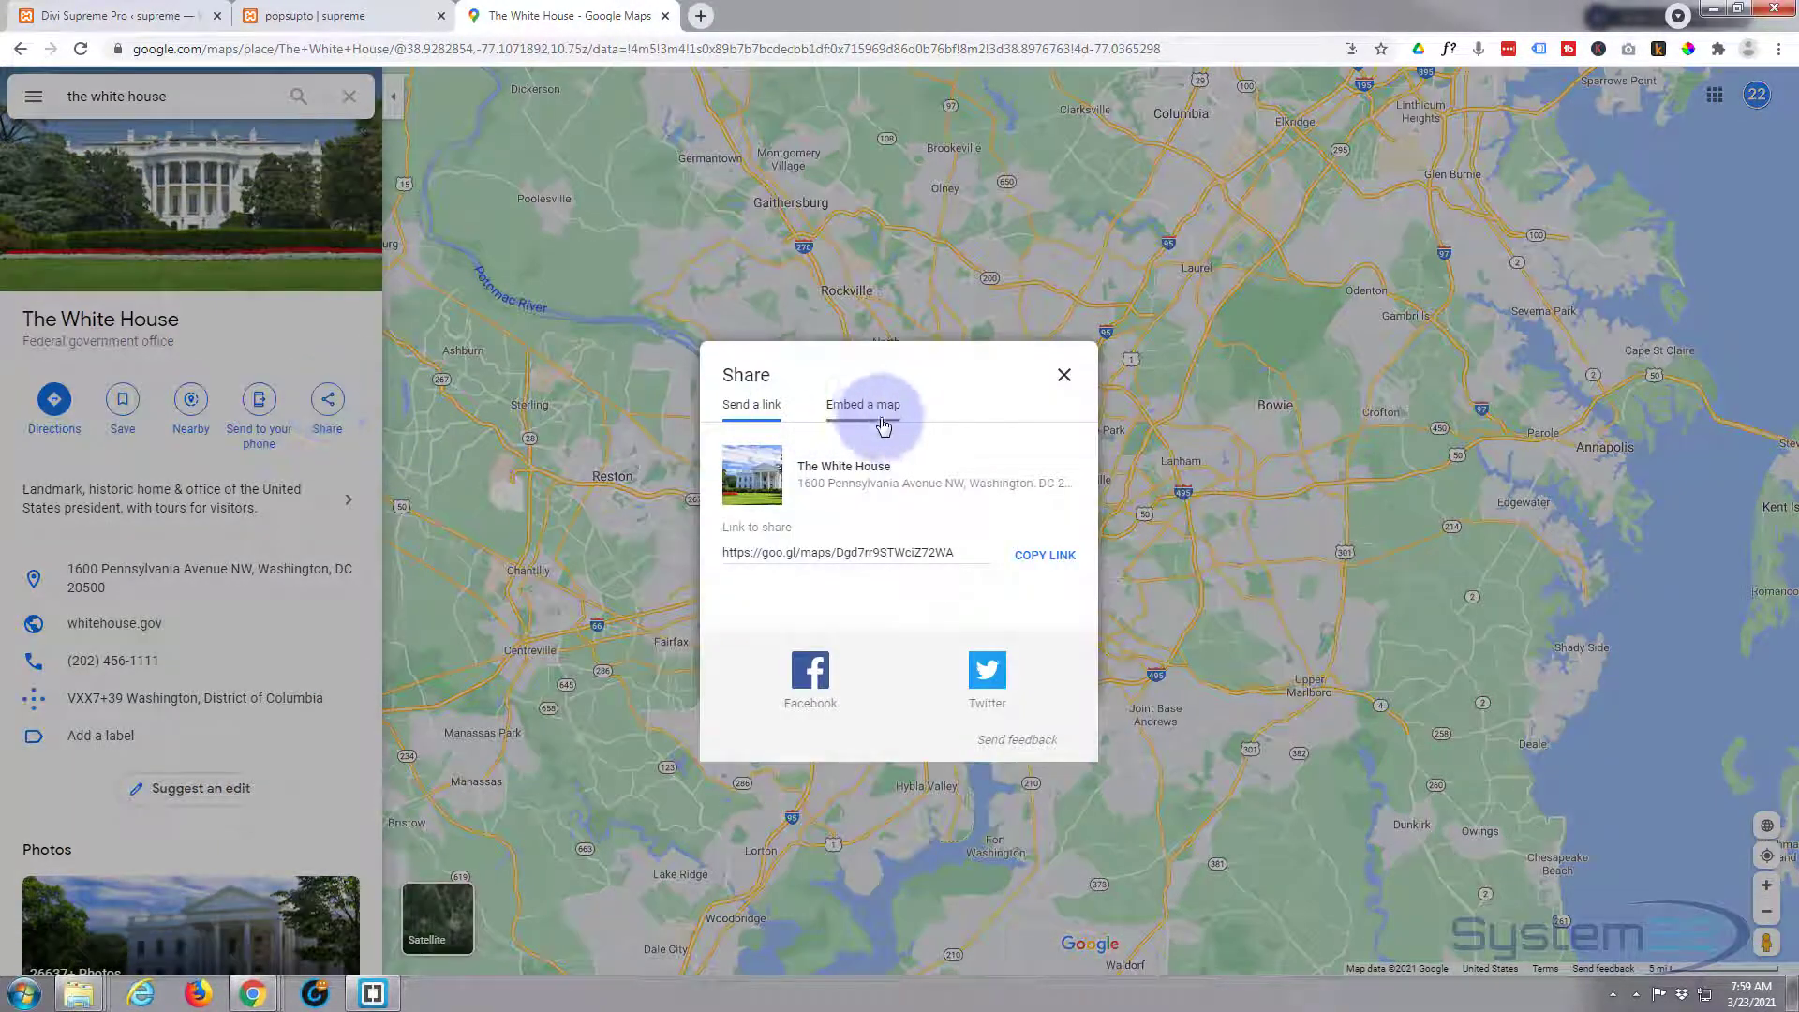
{"action": "left_click", "coordinate": [877, 413]}
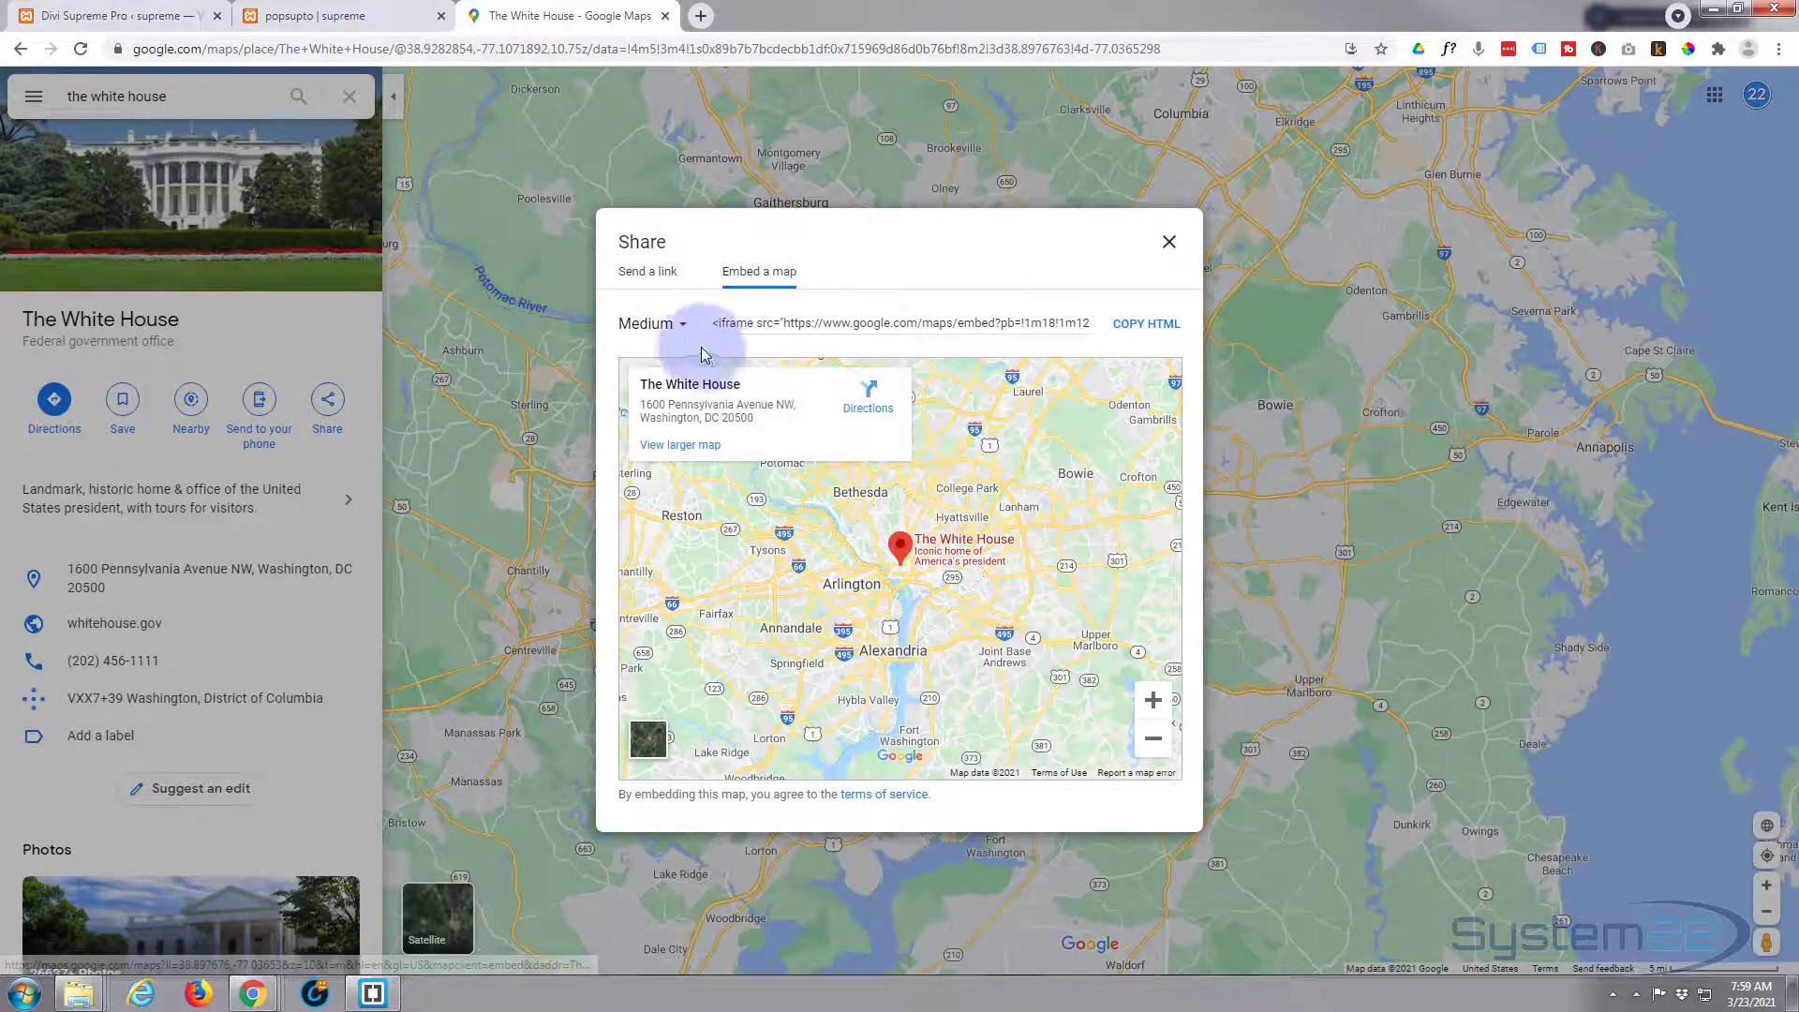
{"action": "left_click", "coordinate": [1141, 325]}
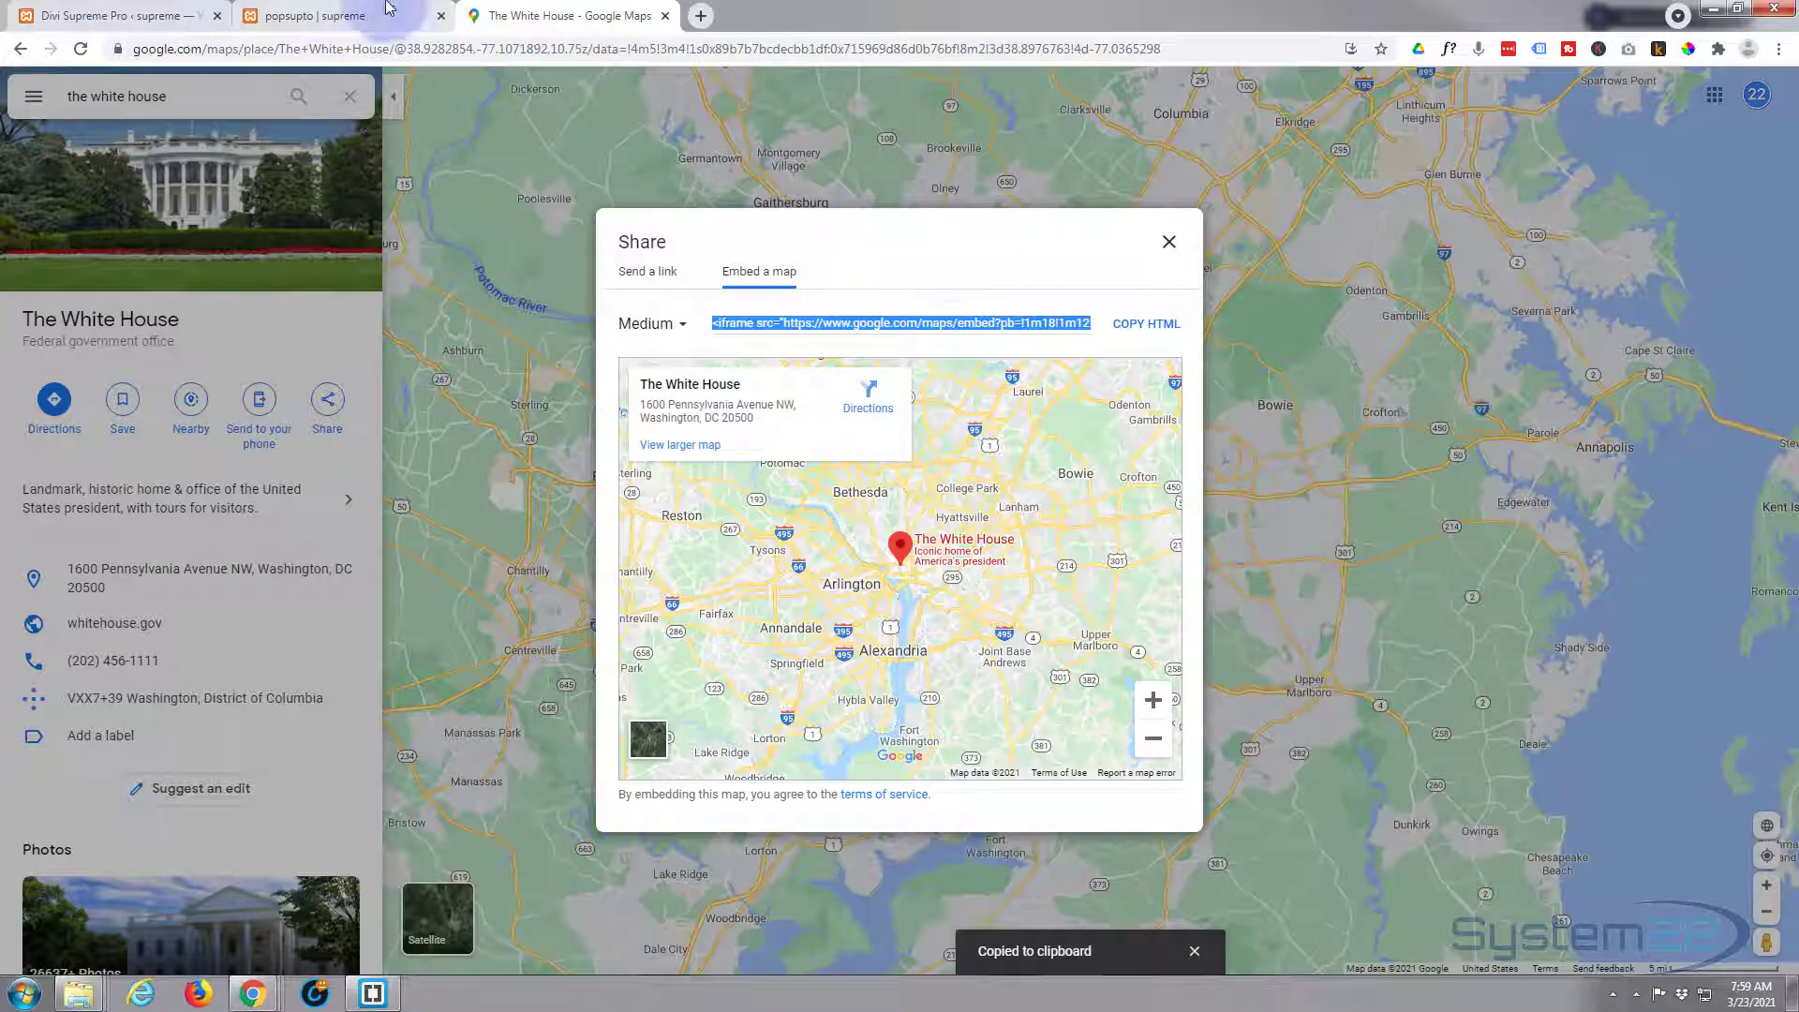
Paste the map's iframe embed code into the Code module on the popsupto page and save the module.
{"action": "left_click", "coordinate": [333, 17]}
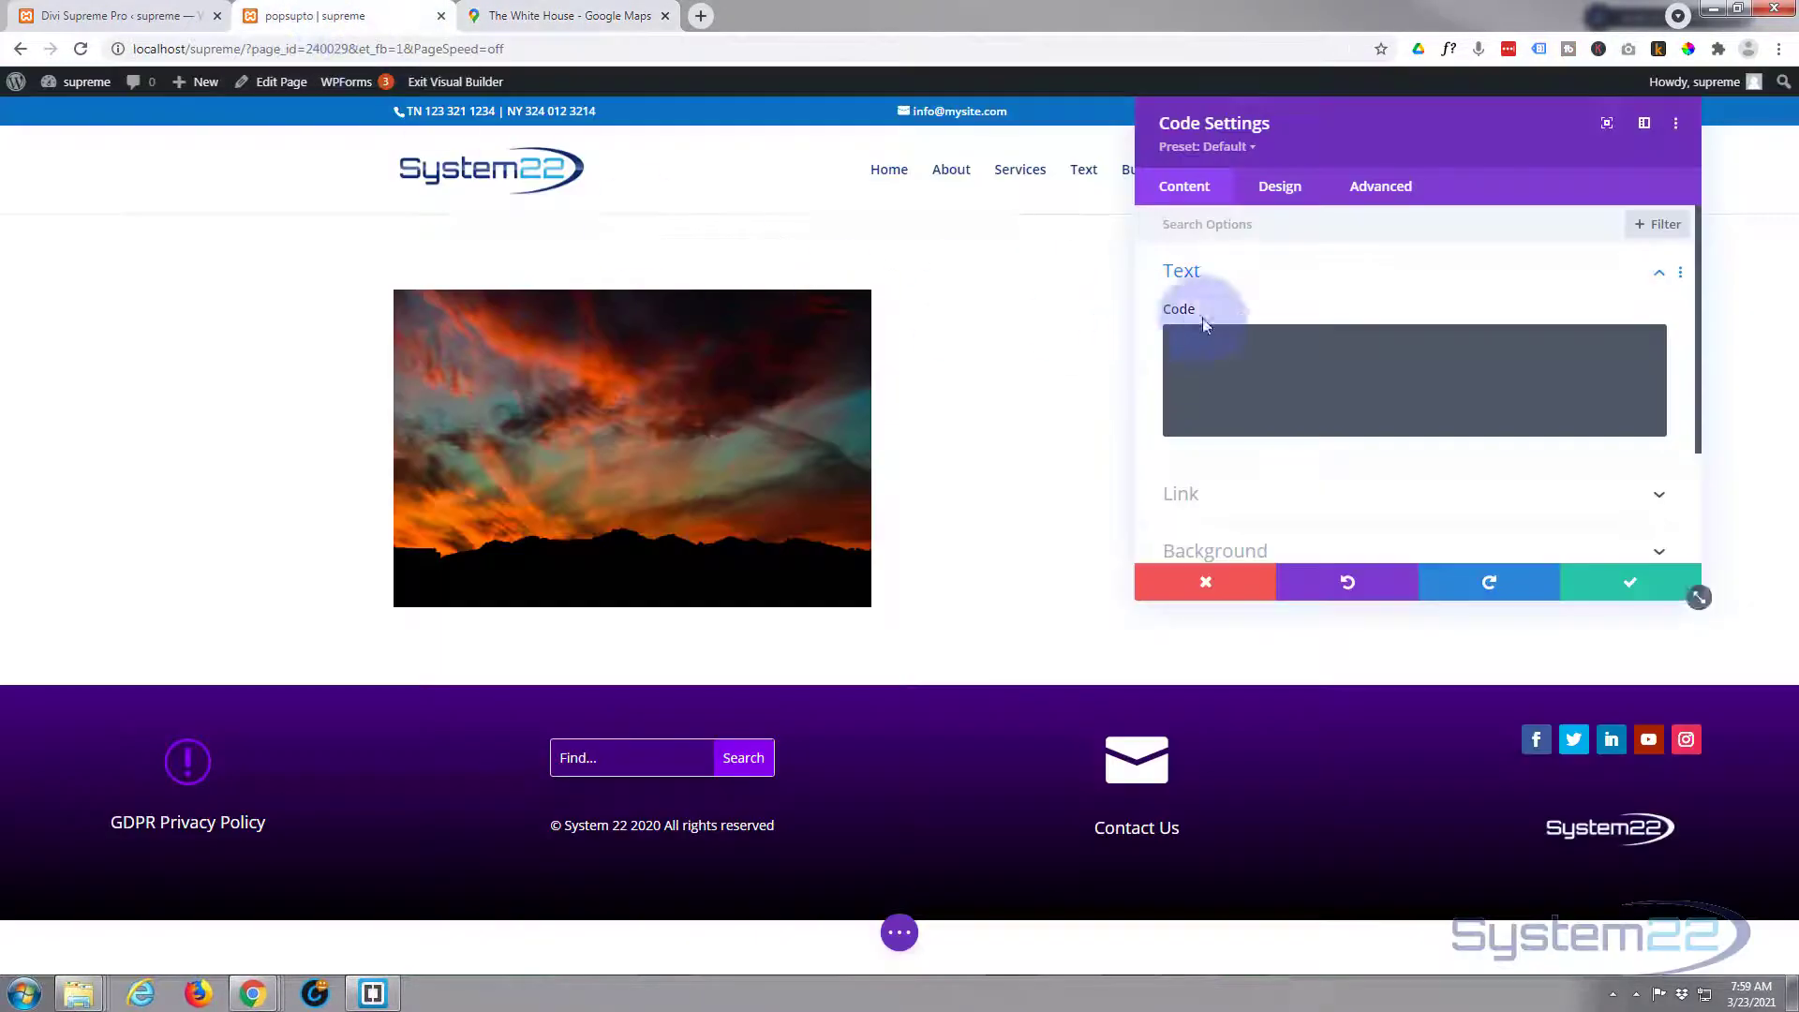
{"action": "left_click", "coordinate": [1209, 344]}
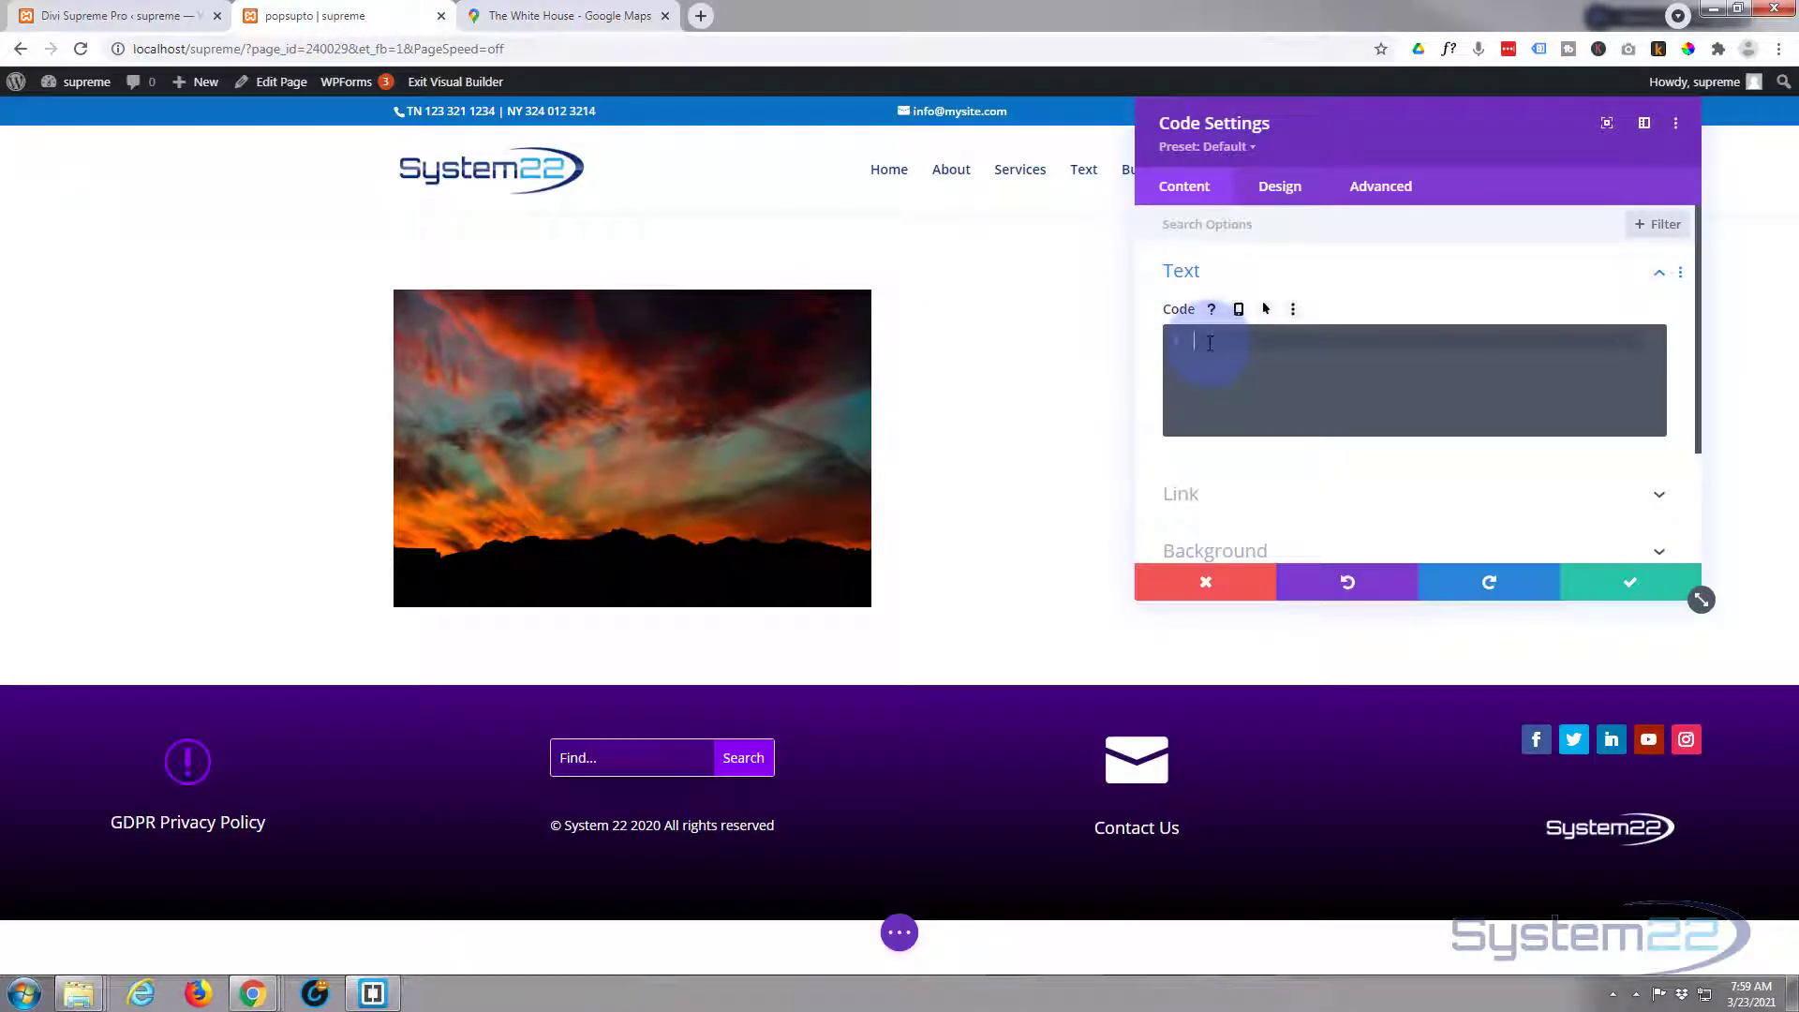
{"action": "key", "text": "ctrl+v"}
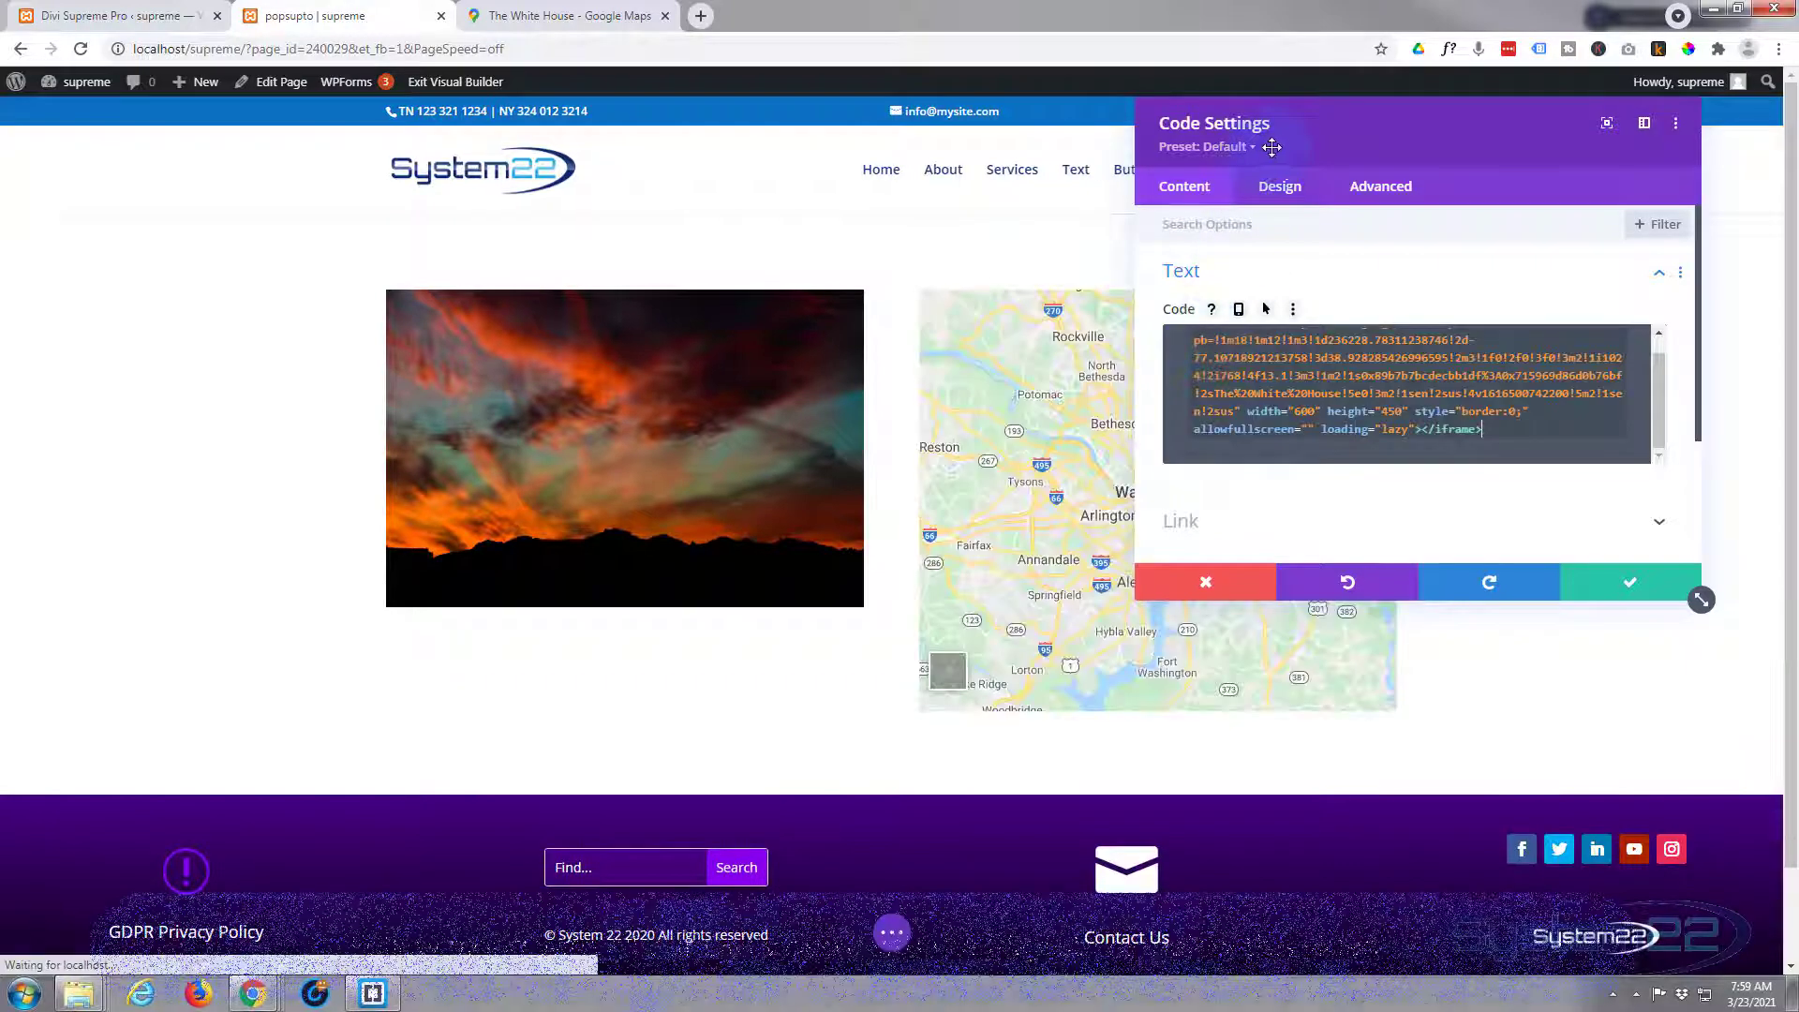
{"action": "left_click_drag", "start_coordinate": [1346, 143], "coordinate": [399, 256]}
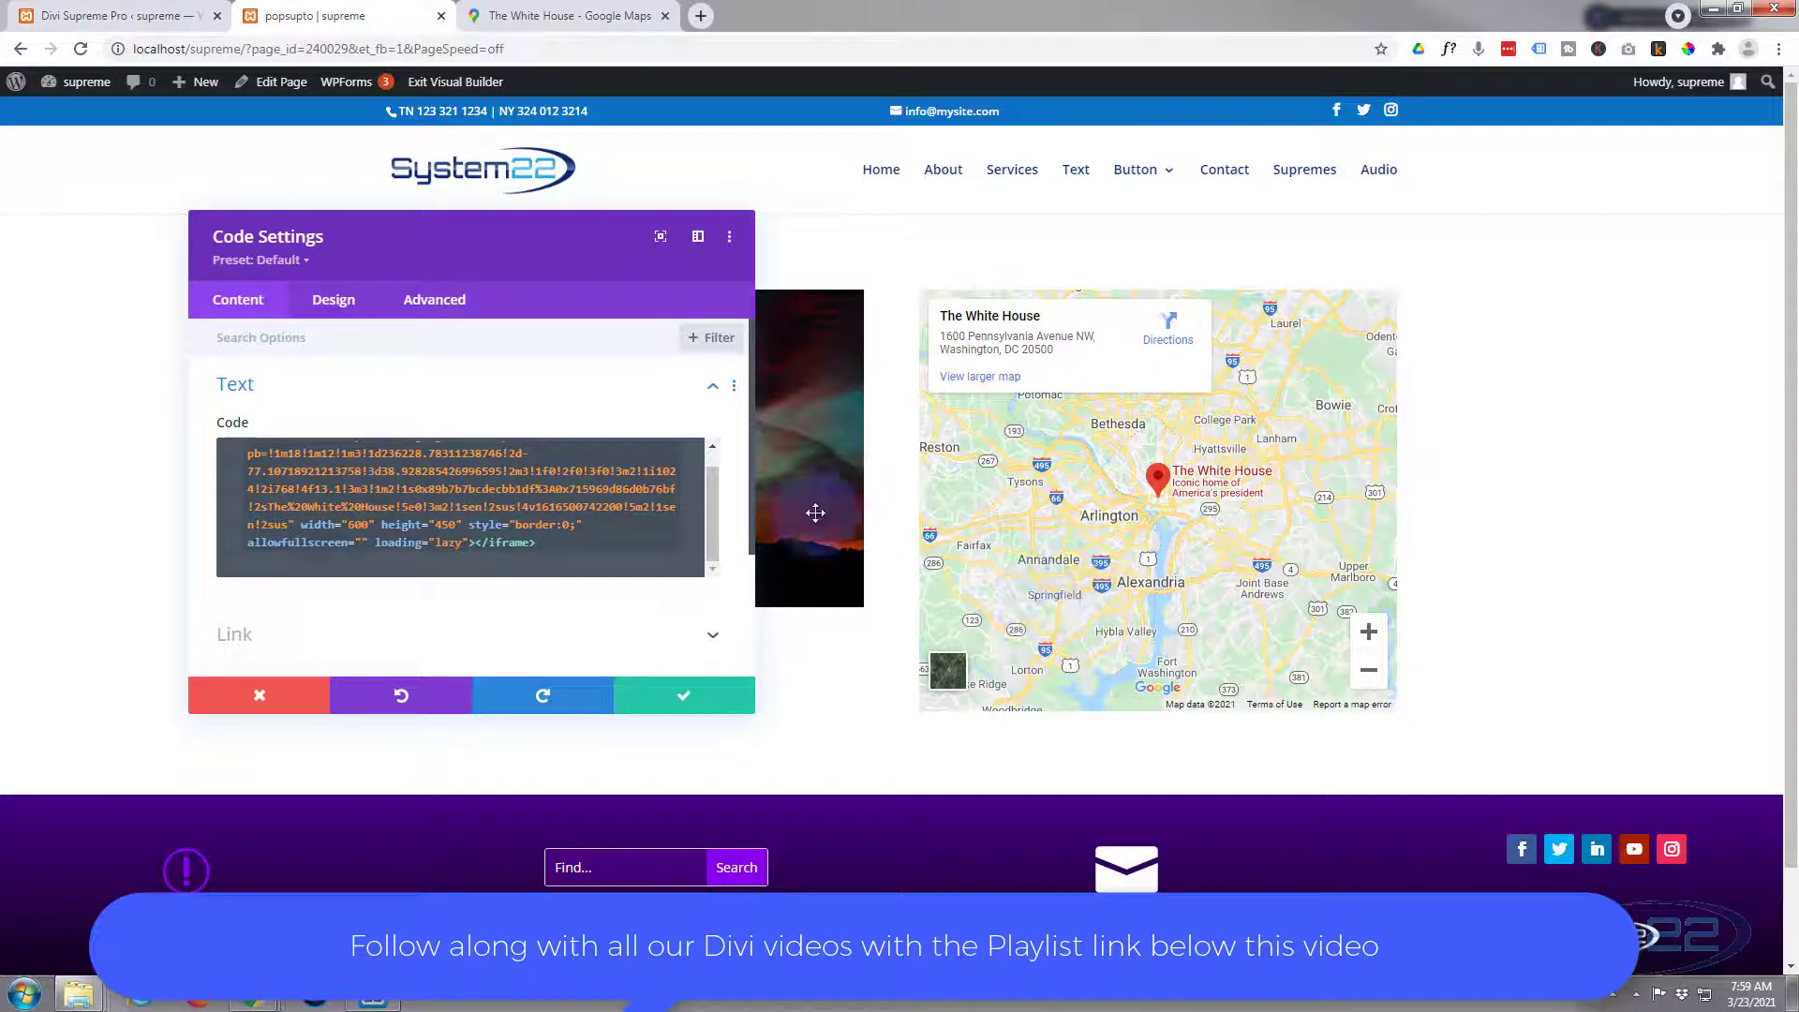
{"action": "left_click", "coordinate": [702, 703]}
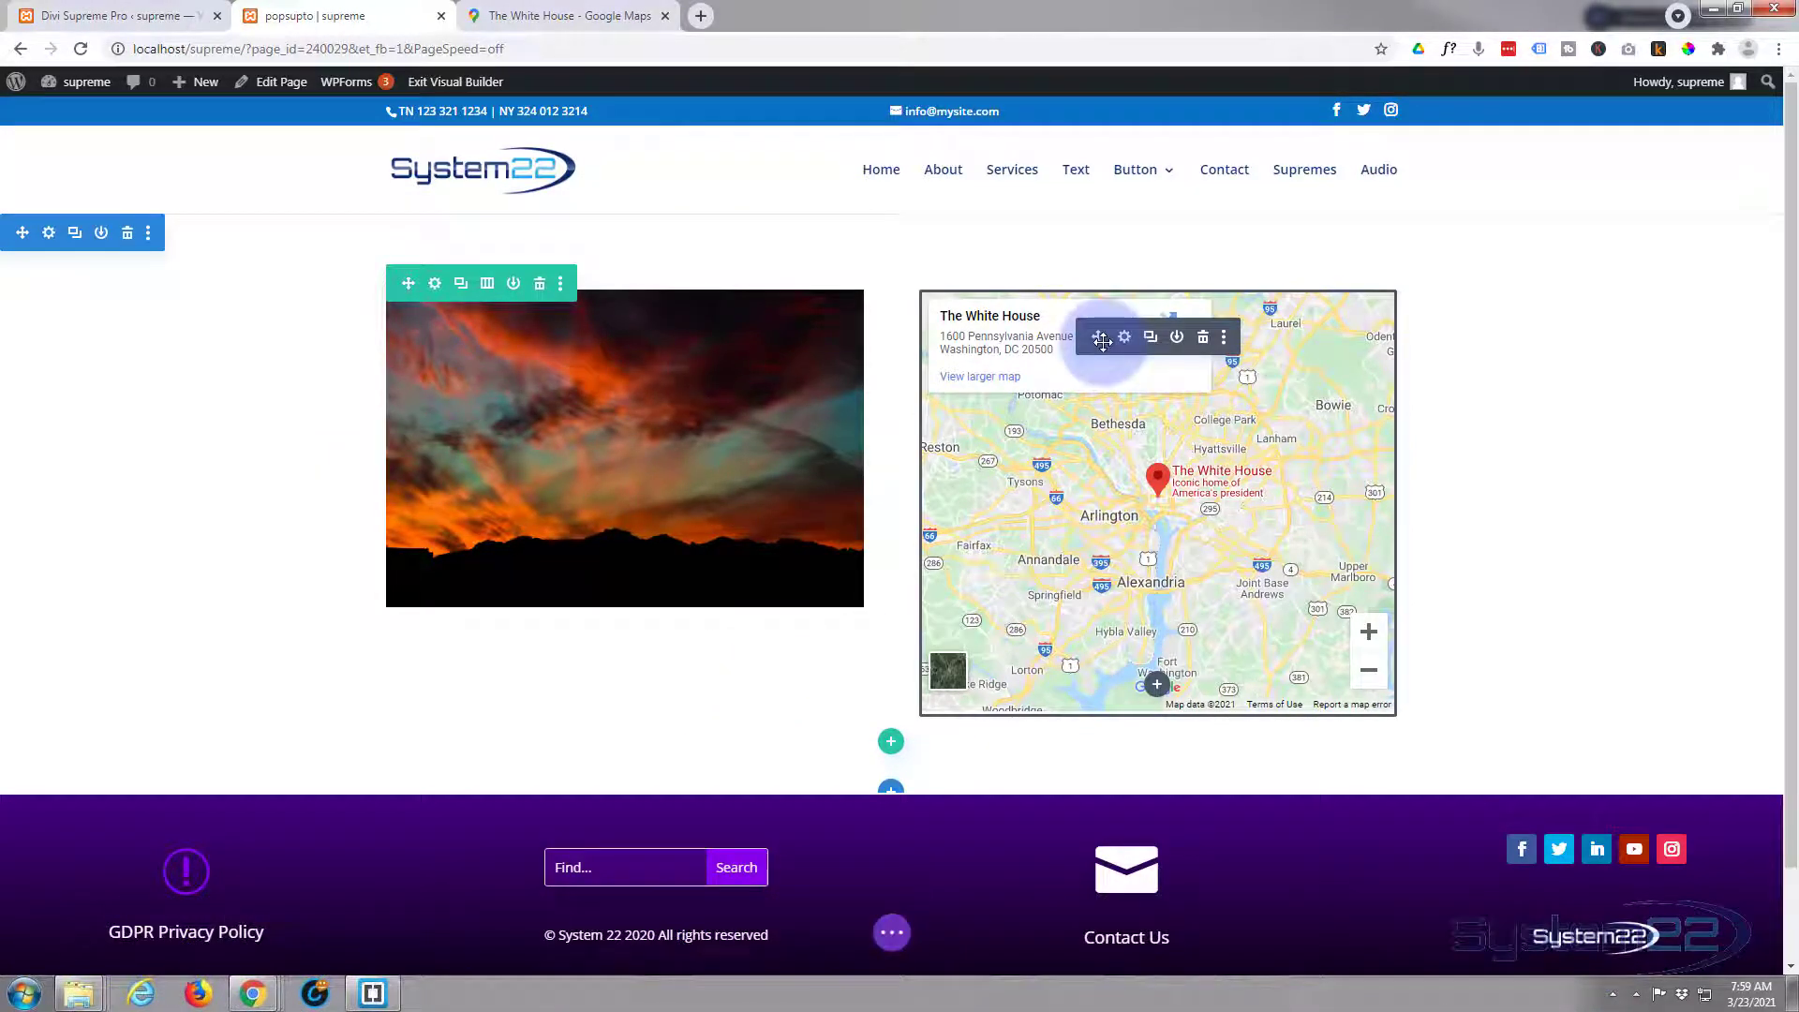
Save the map Code module to the Divi Library as map1 and delete the module from the second column.
{"action": "left_click", "coordinate": [1178, 339]}
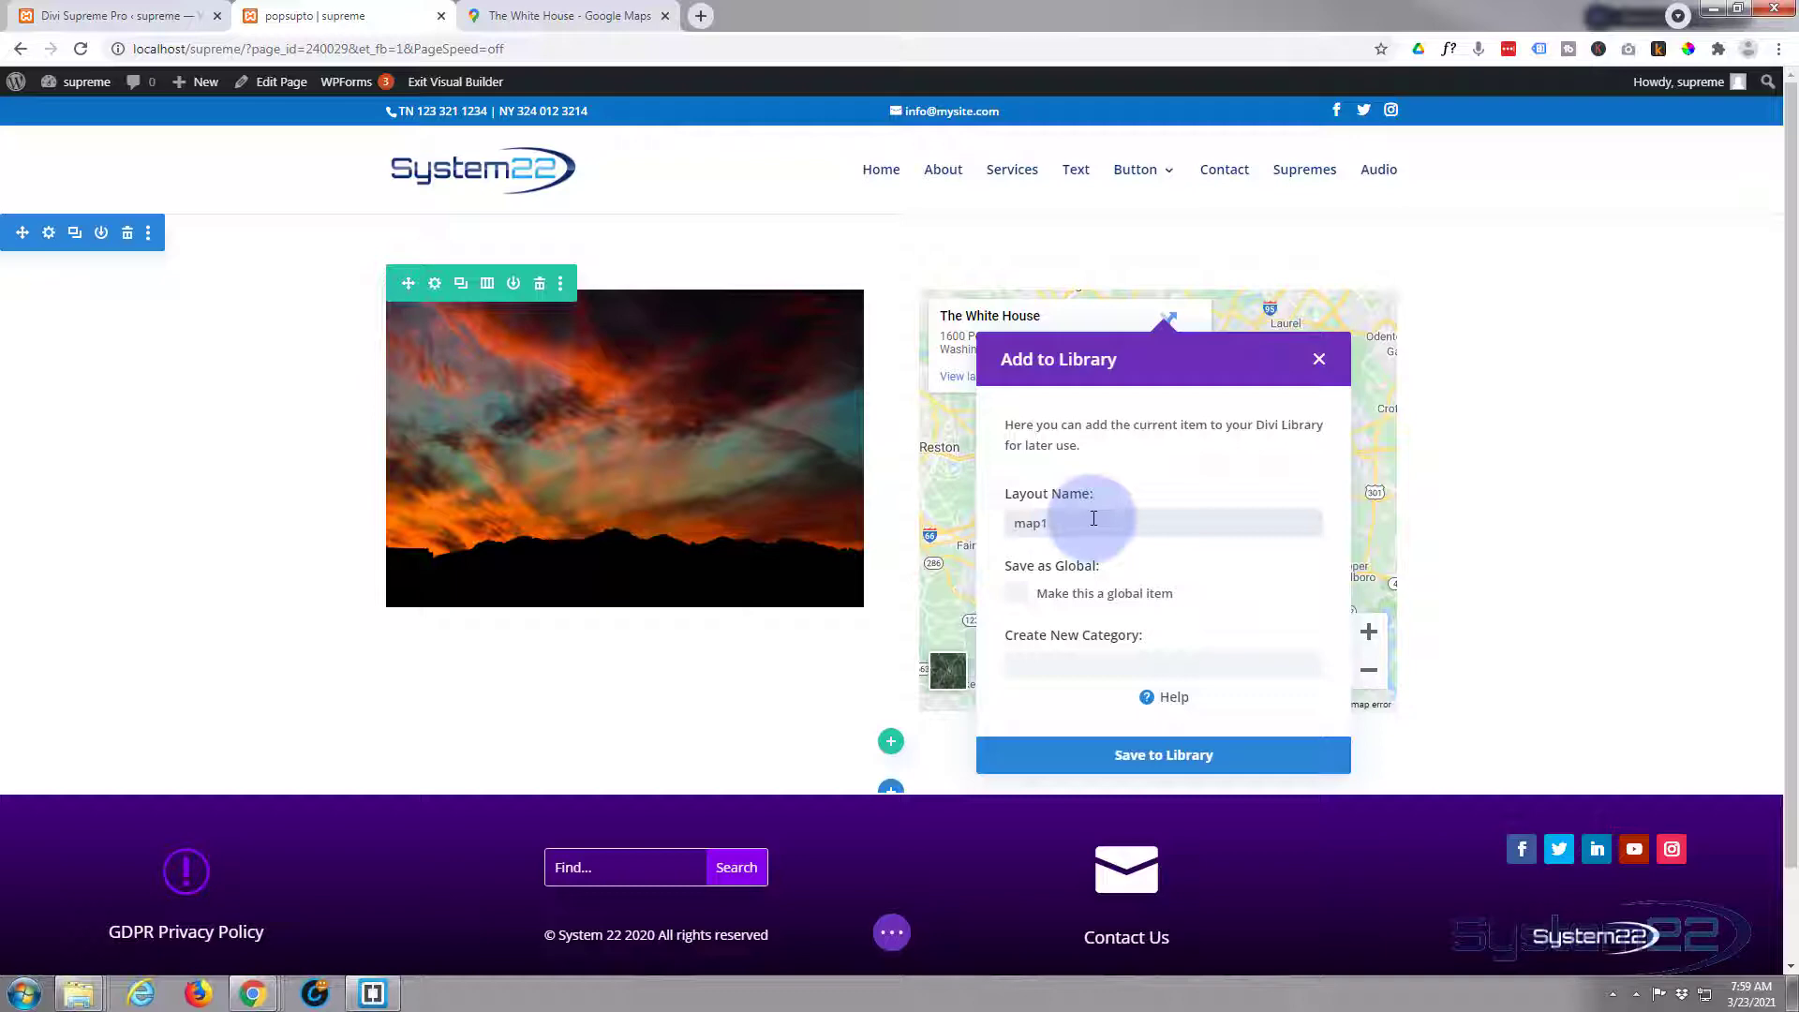
{"action": "left_click", "coordinate": [1162, 754]}
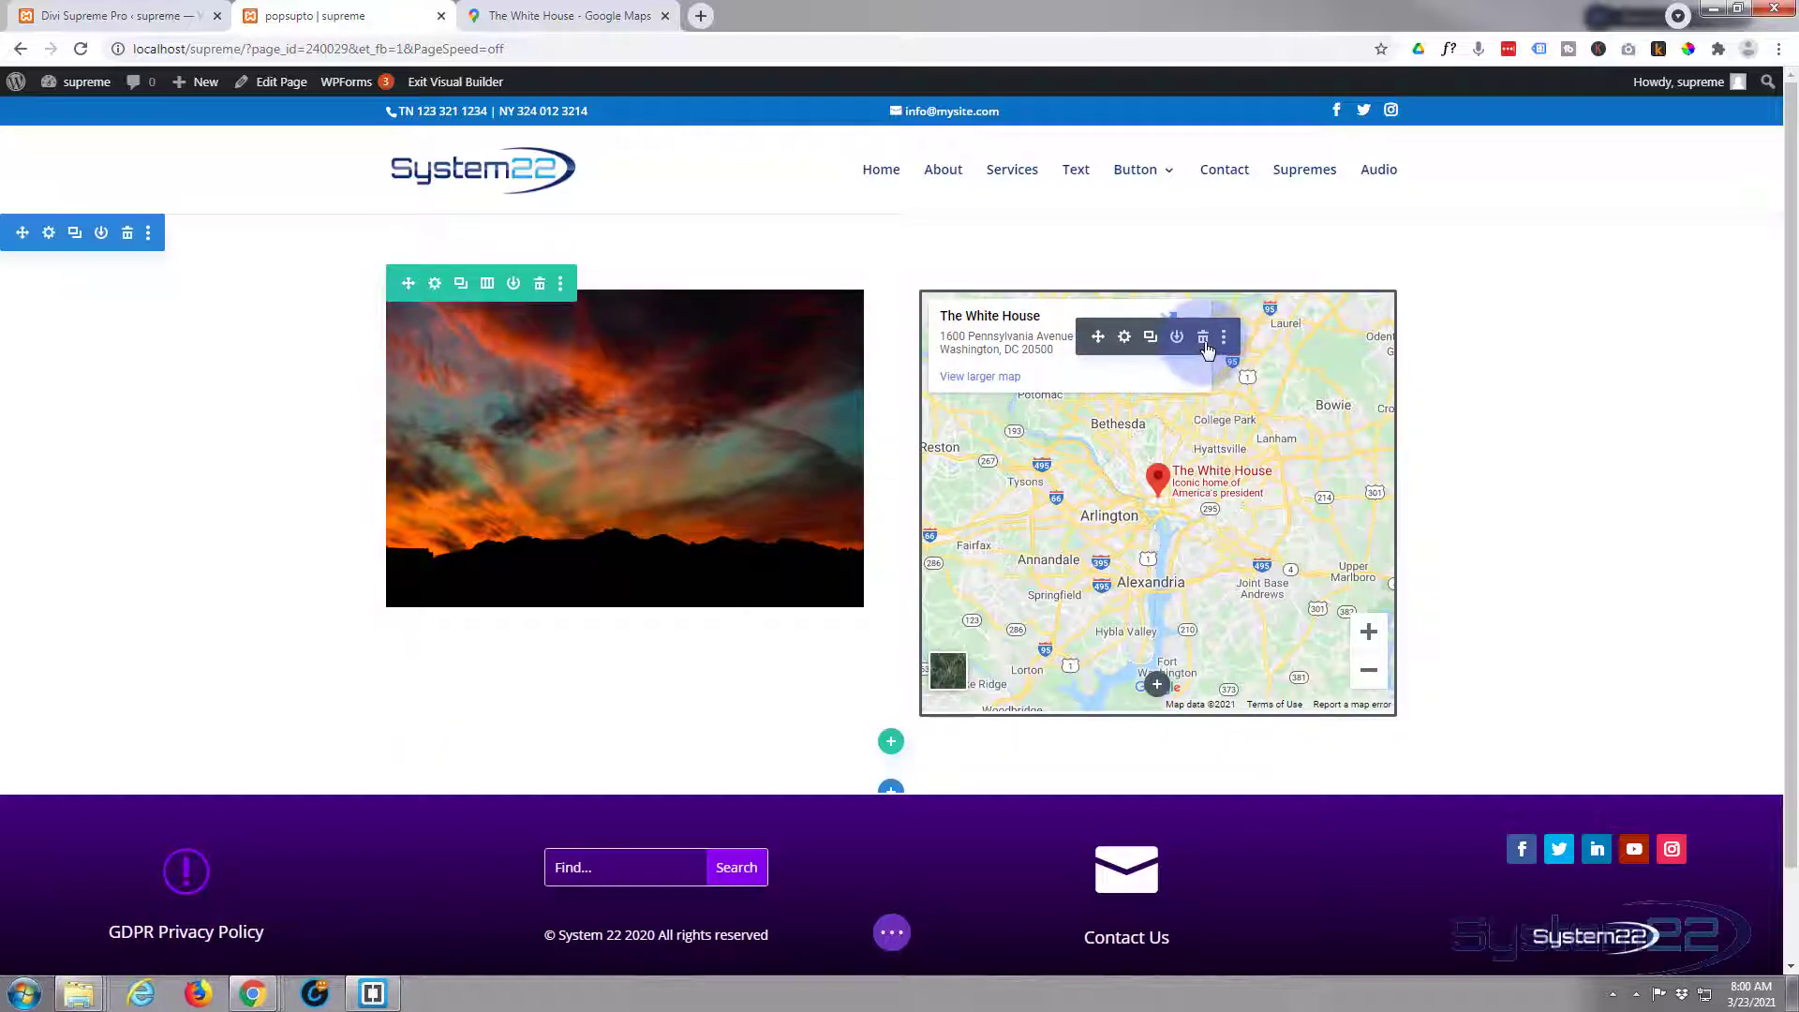
{"action": "left_click", "coordinate": [1204, 338]}
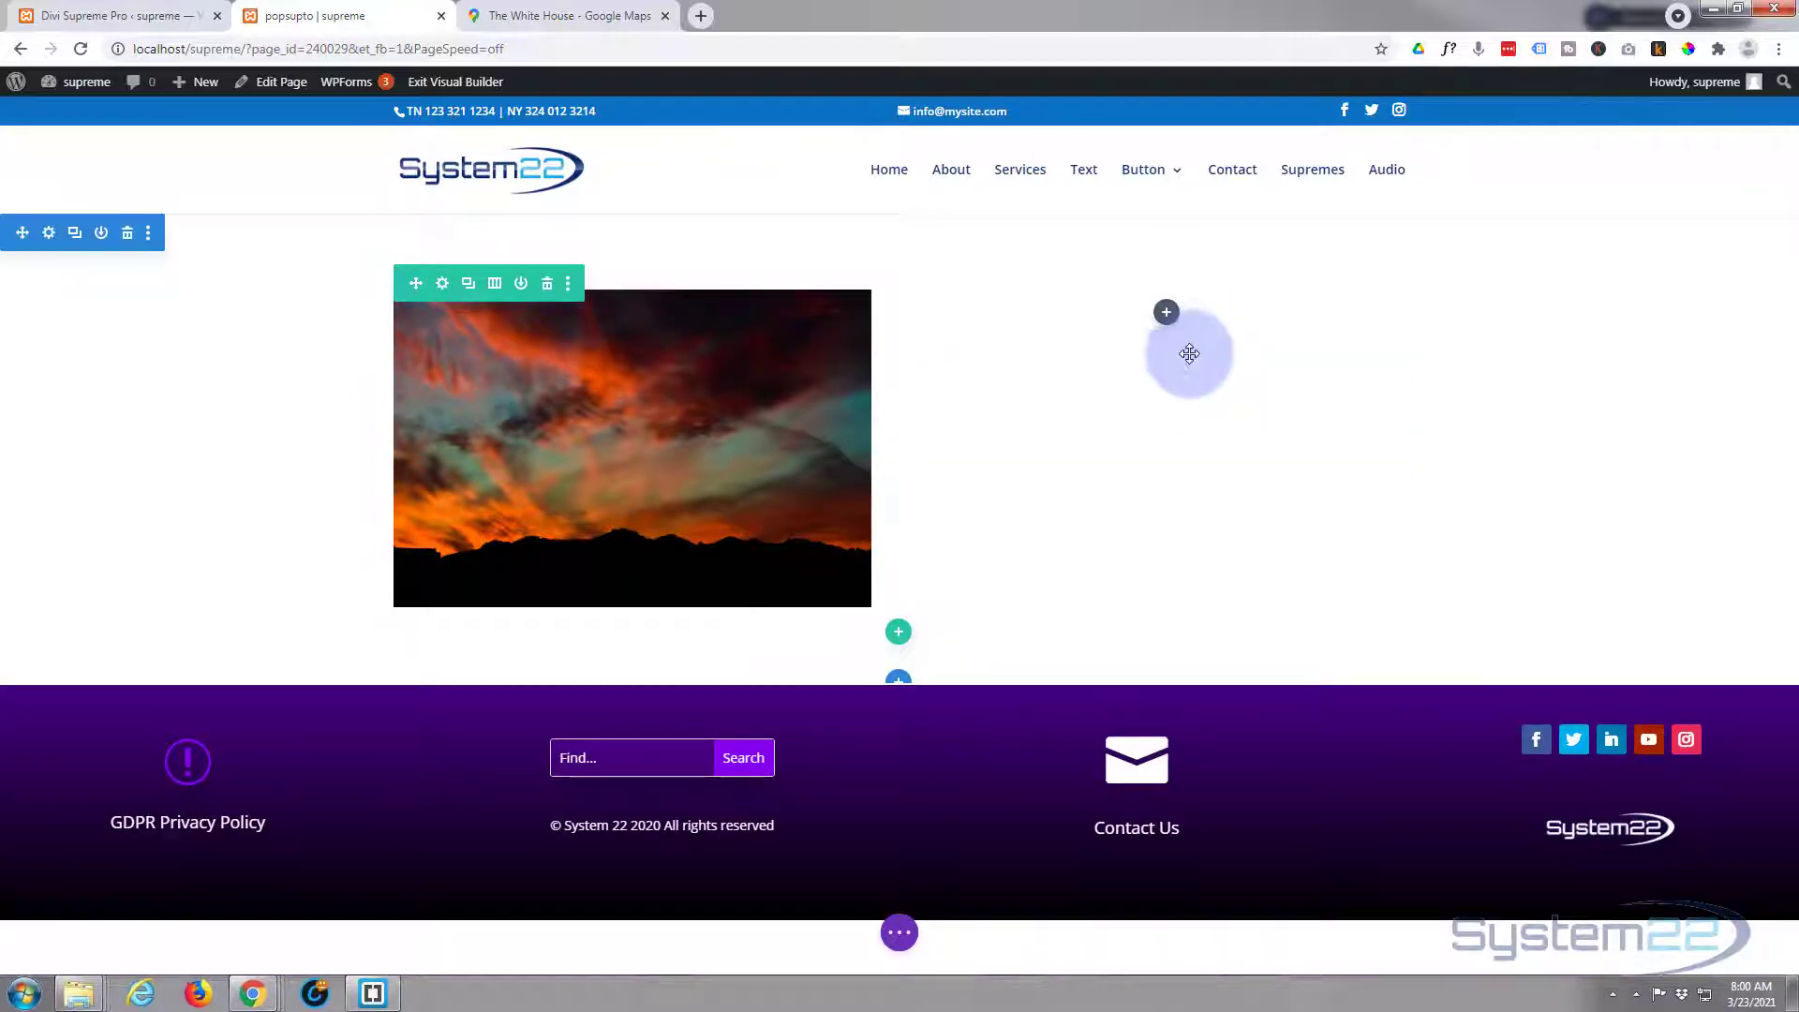
{"action": "mouse_move", "coordinate": [809, 458]}
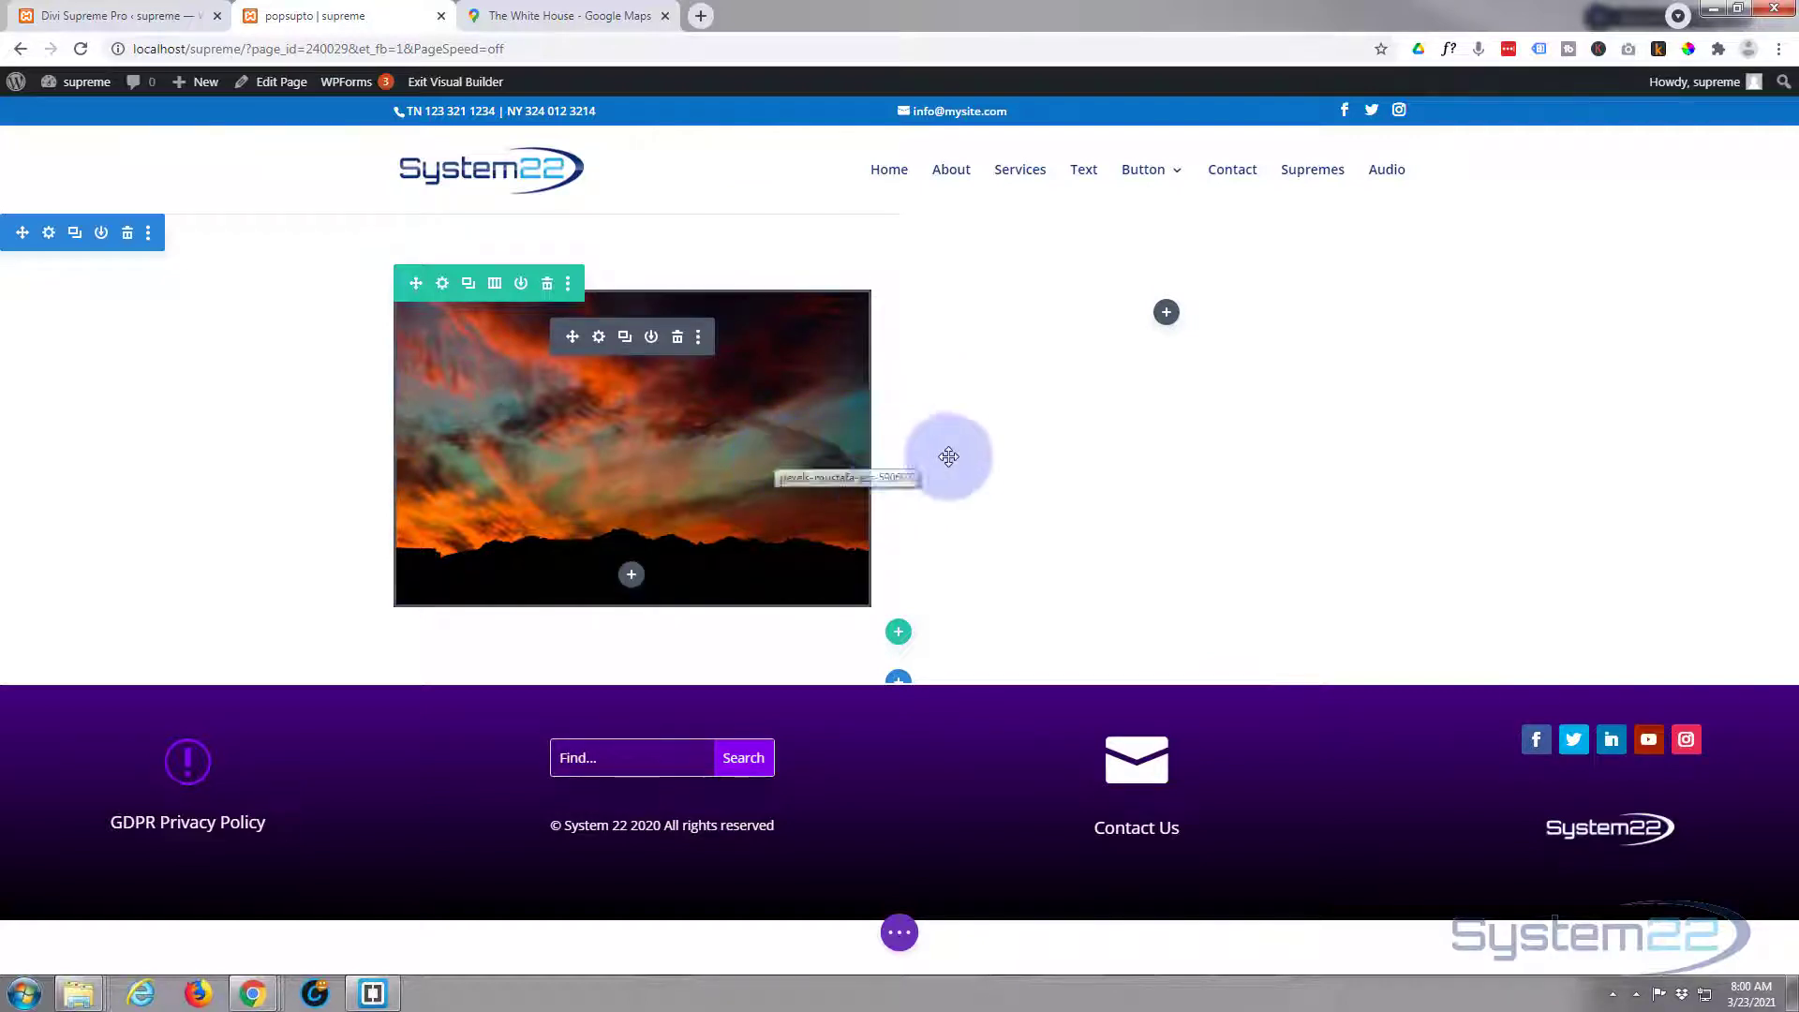
Save the popsupto page as a draft and reload it in the Visual Builder.
{"action": "left_click", "coordinate": [901, 936]}
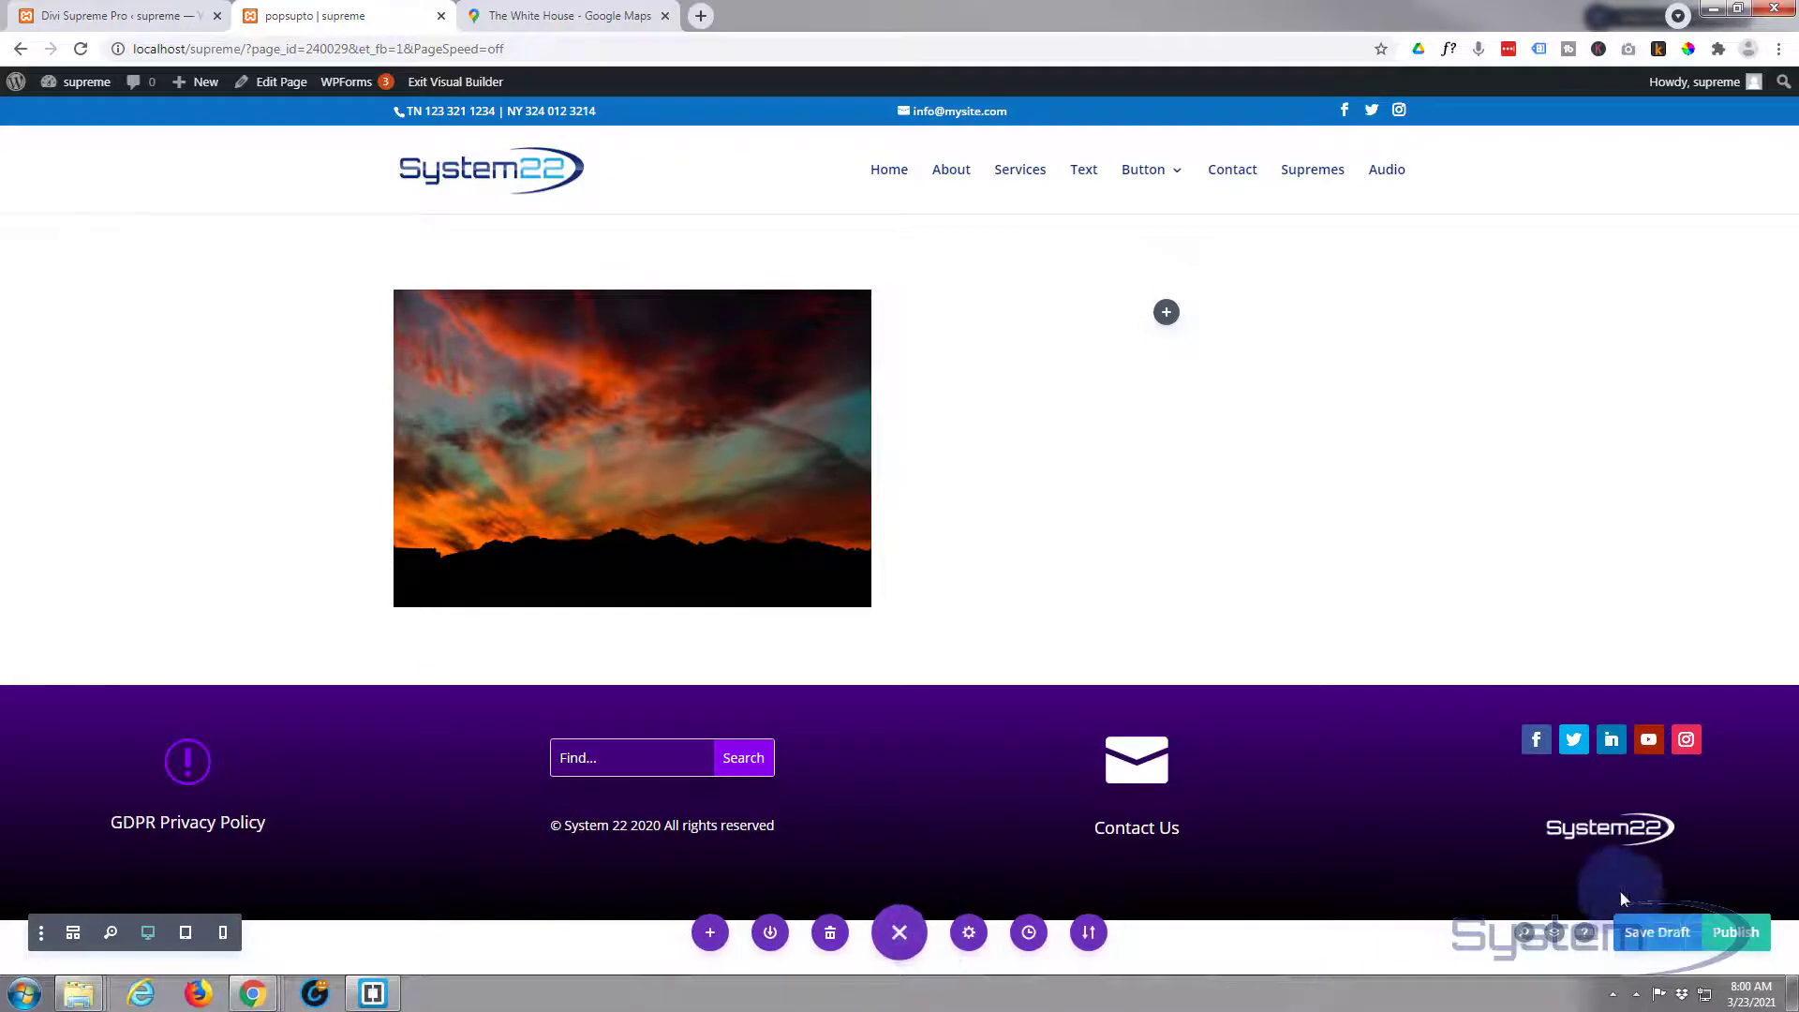
{"action": "left_click", "coordinate": [1645, 935]}
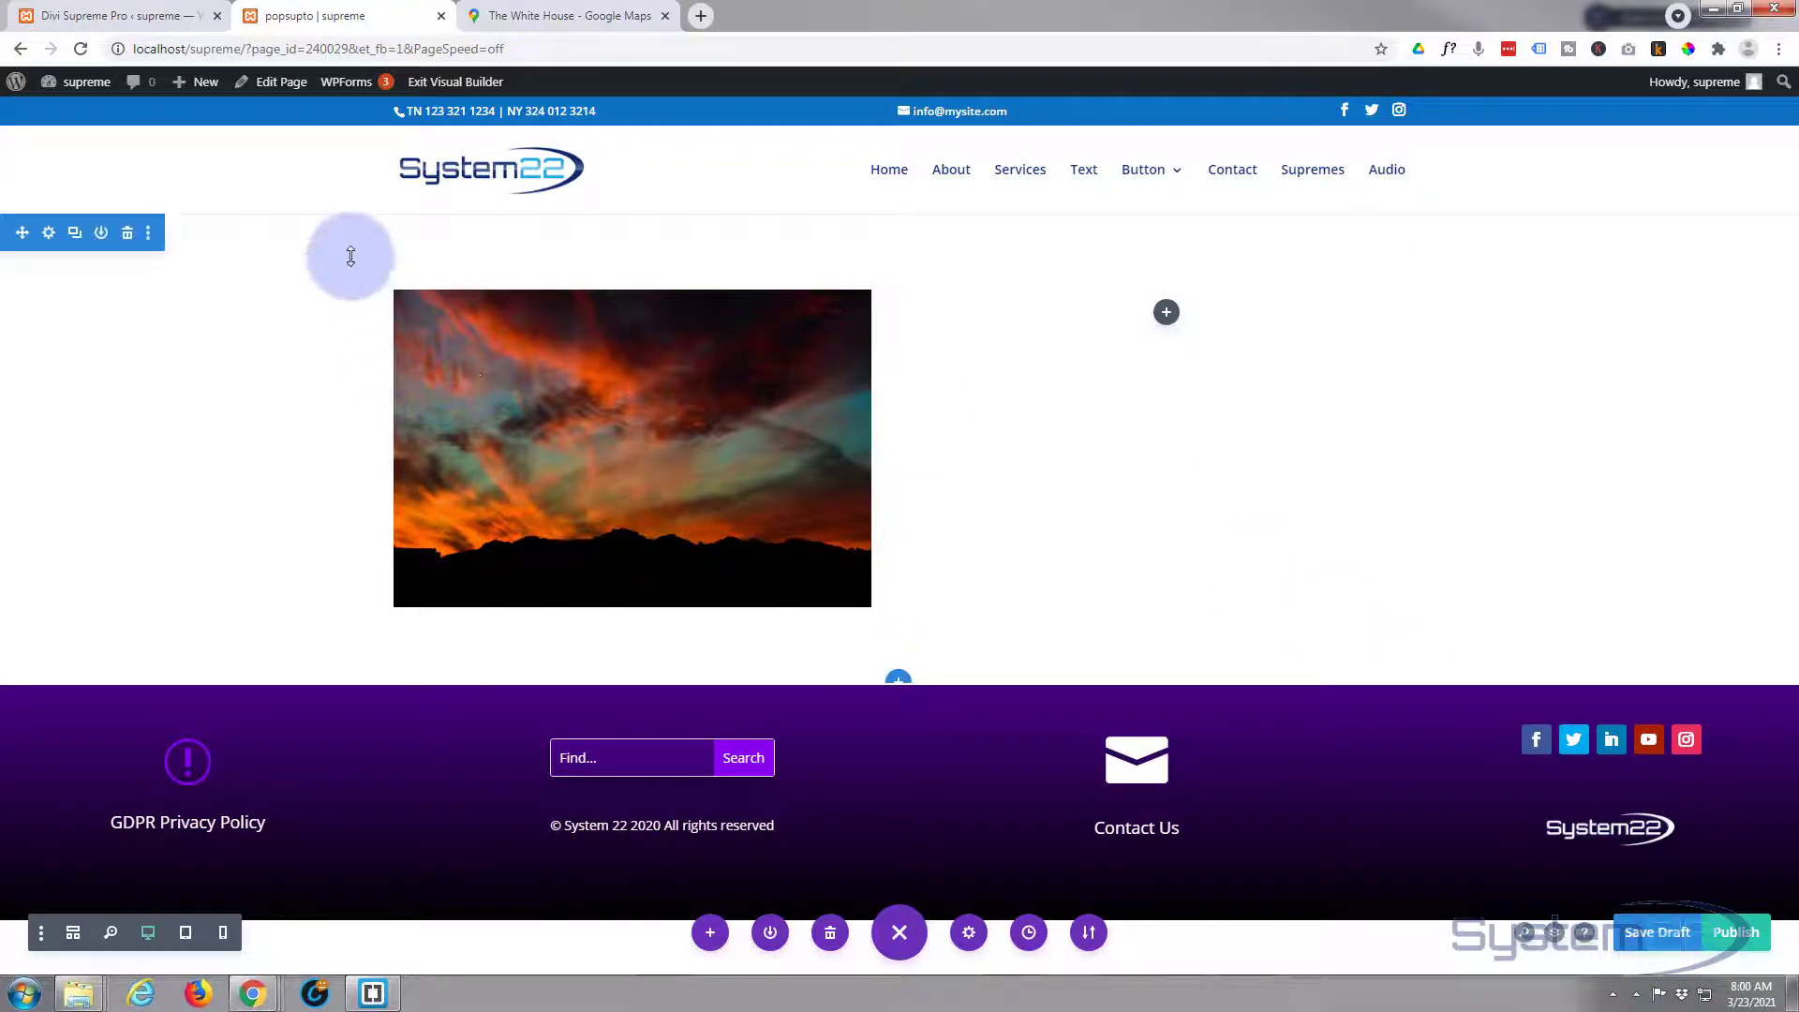
{"action": "left_click", "coordinate": [81, 50]}
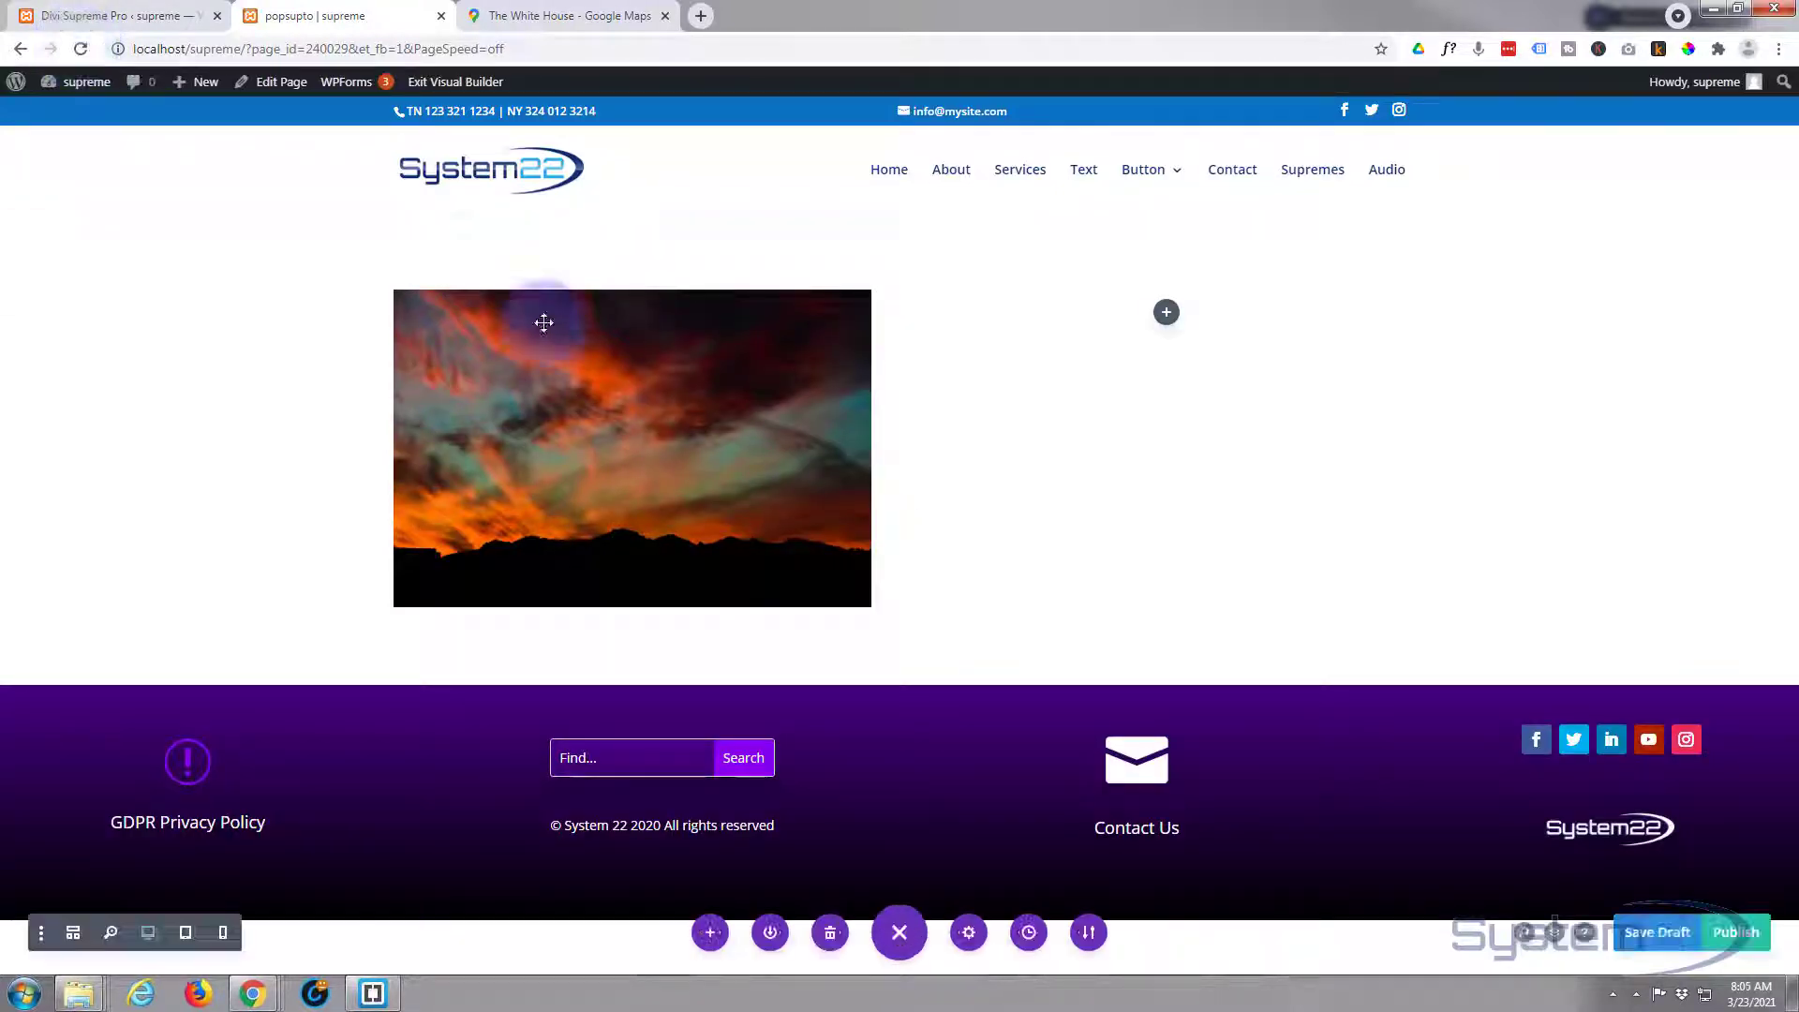
Enable Use Popup in the advanced visibility settings of the sunset image module.
{"action": "mouse_move", "coordinate": [590, 401]}
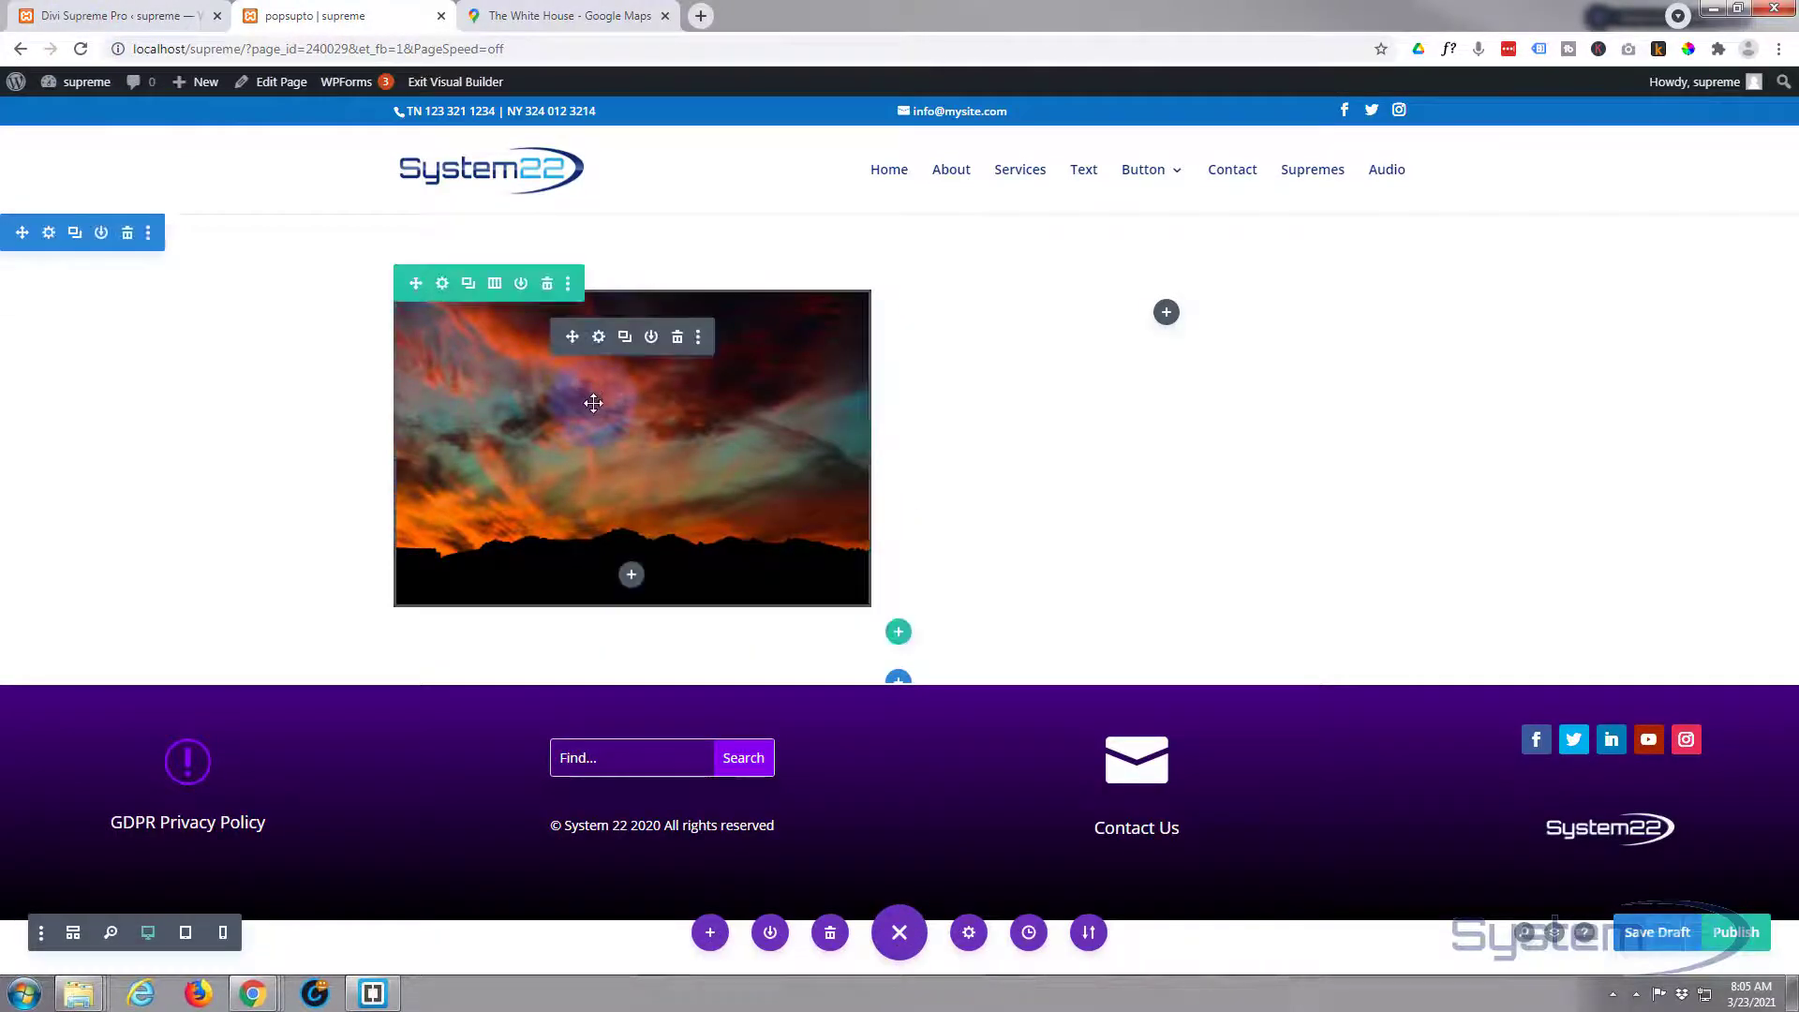
{"action": "left_click", "coordinate": [599, 338]}
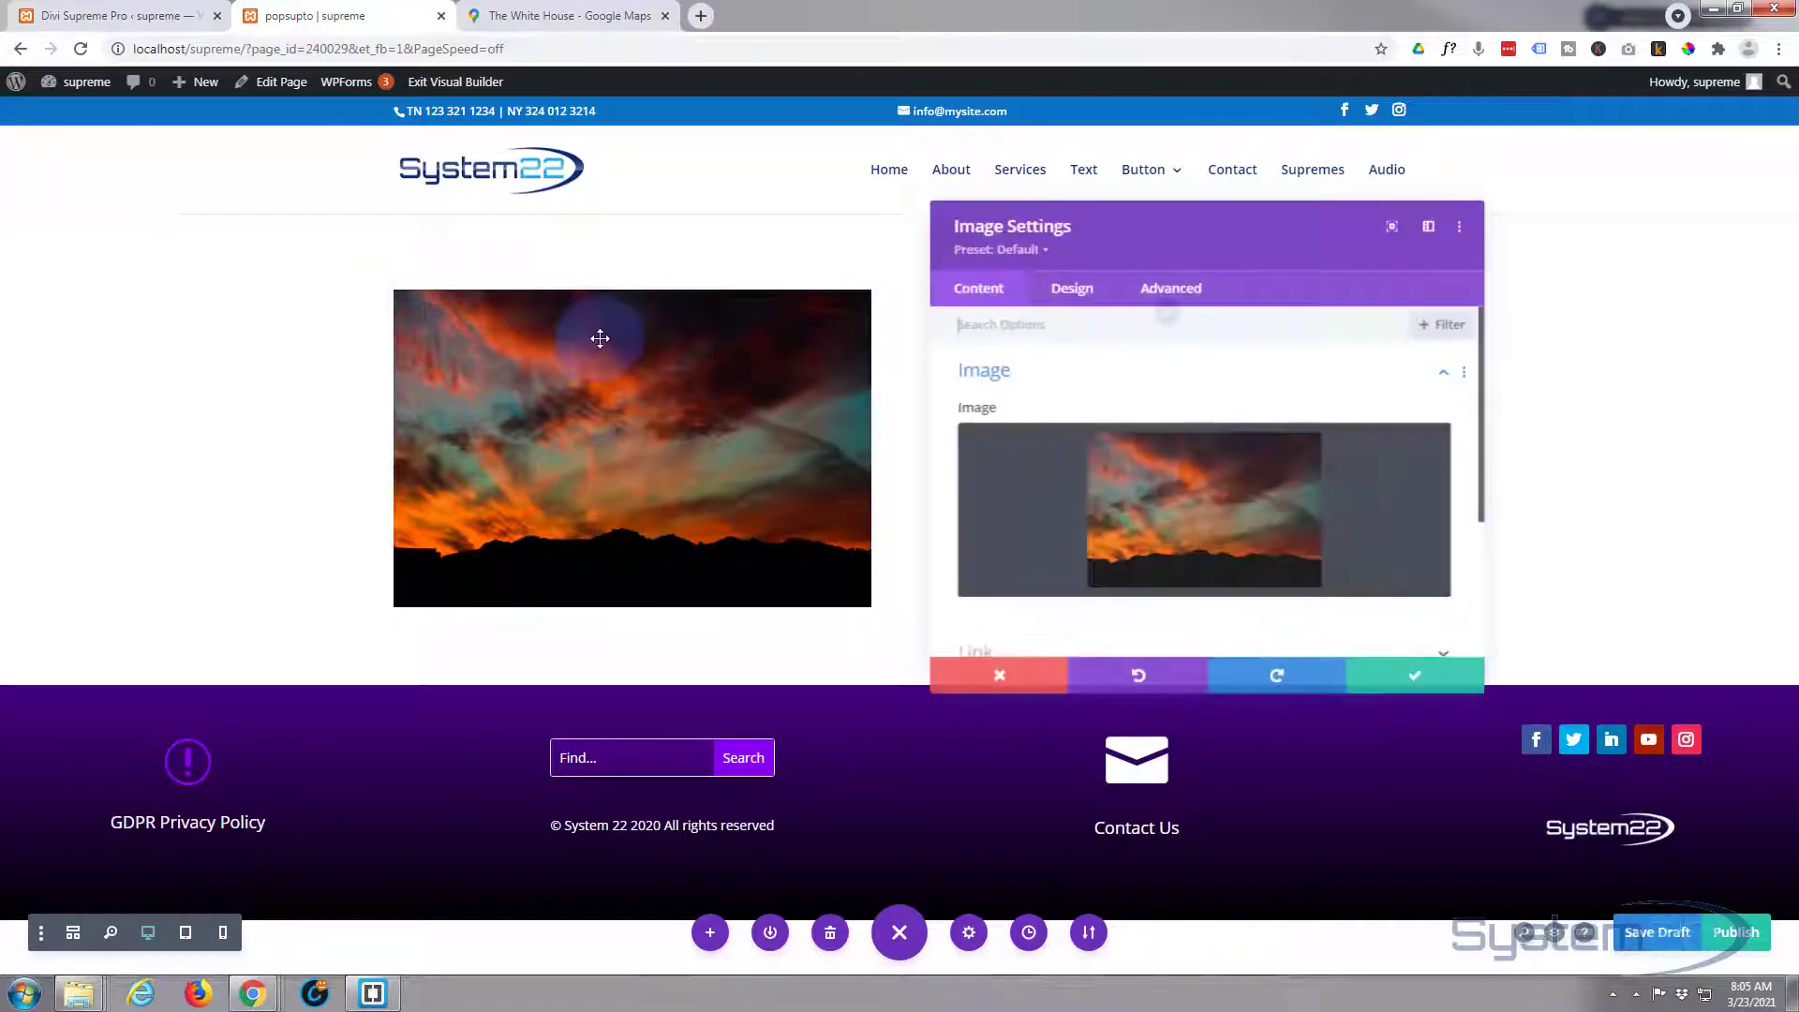
{"action": "left_click", "coordinate": [1173, 287]}
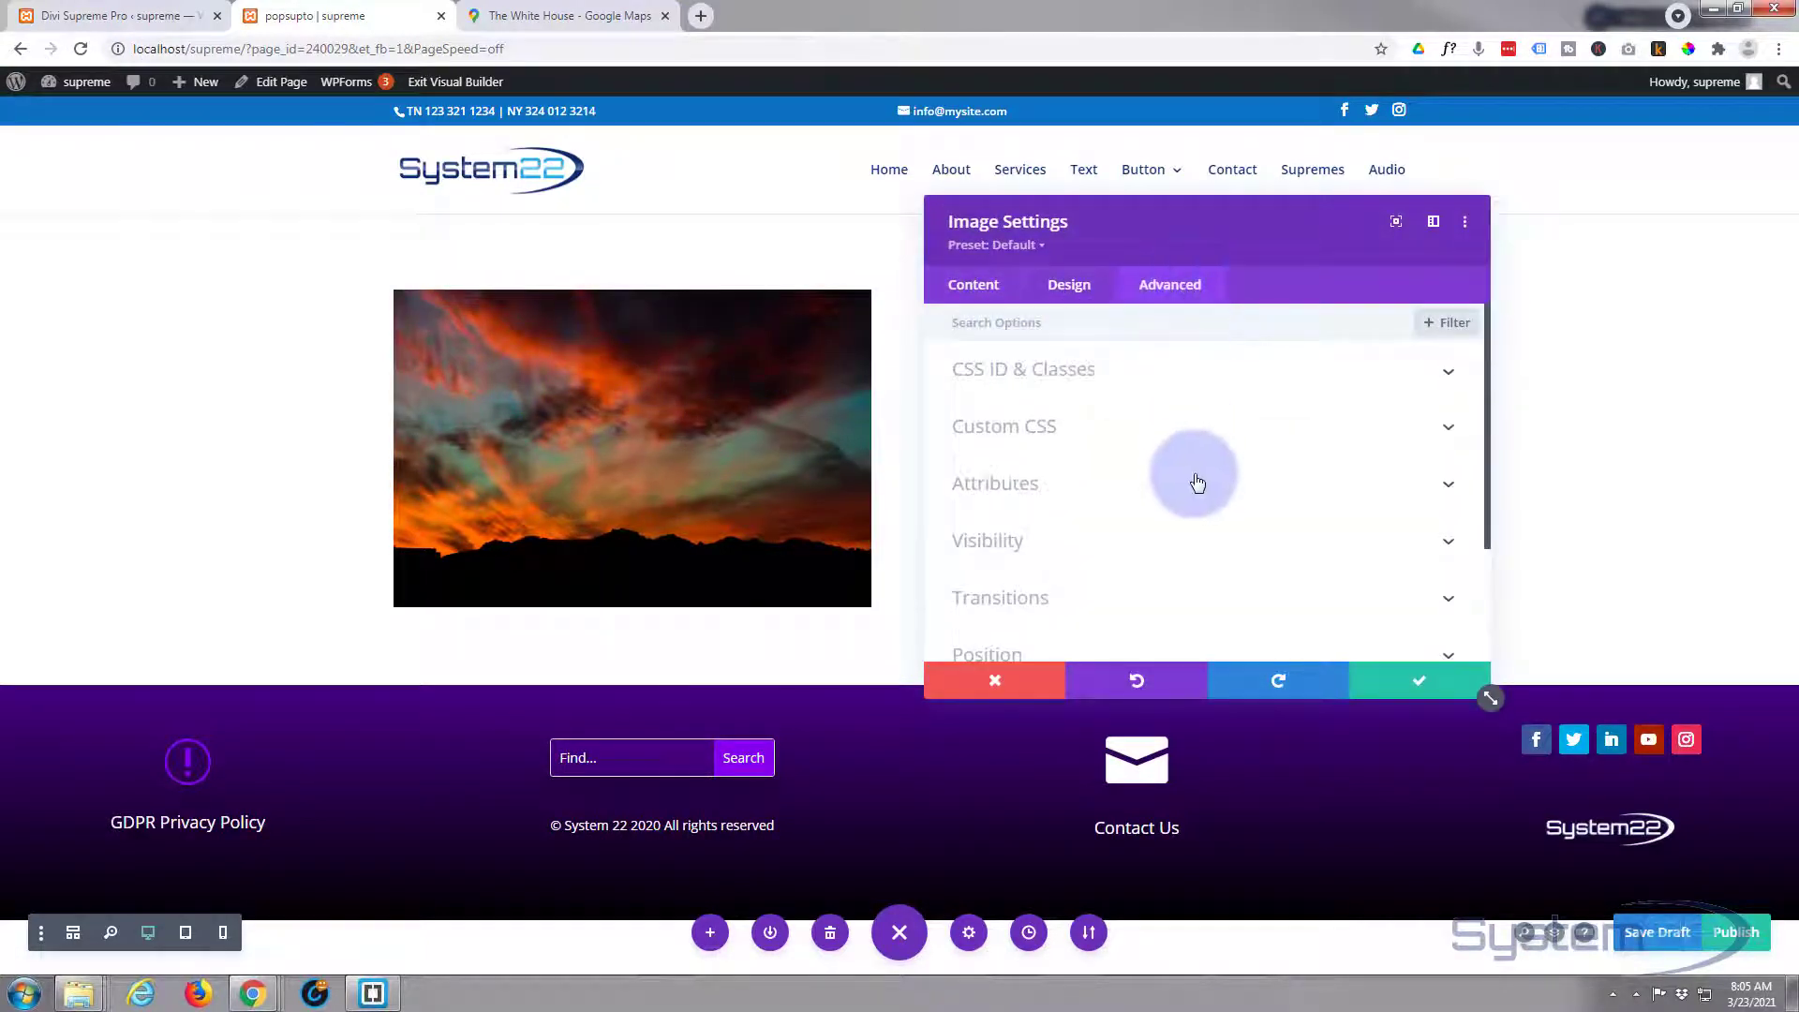
{"action": "scroll", "coordinate": [1197, 482], "scroll_direction": "down", "scroll_amount": 3}
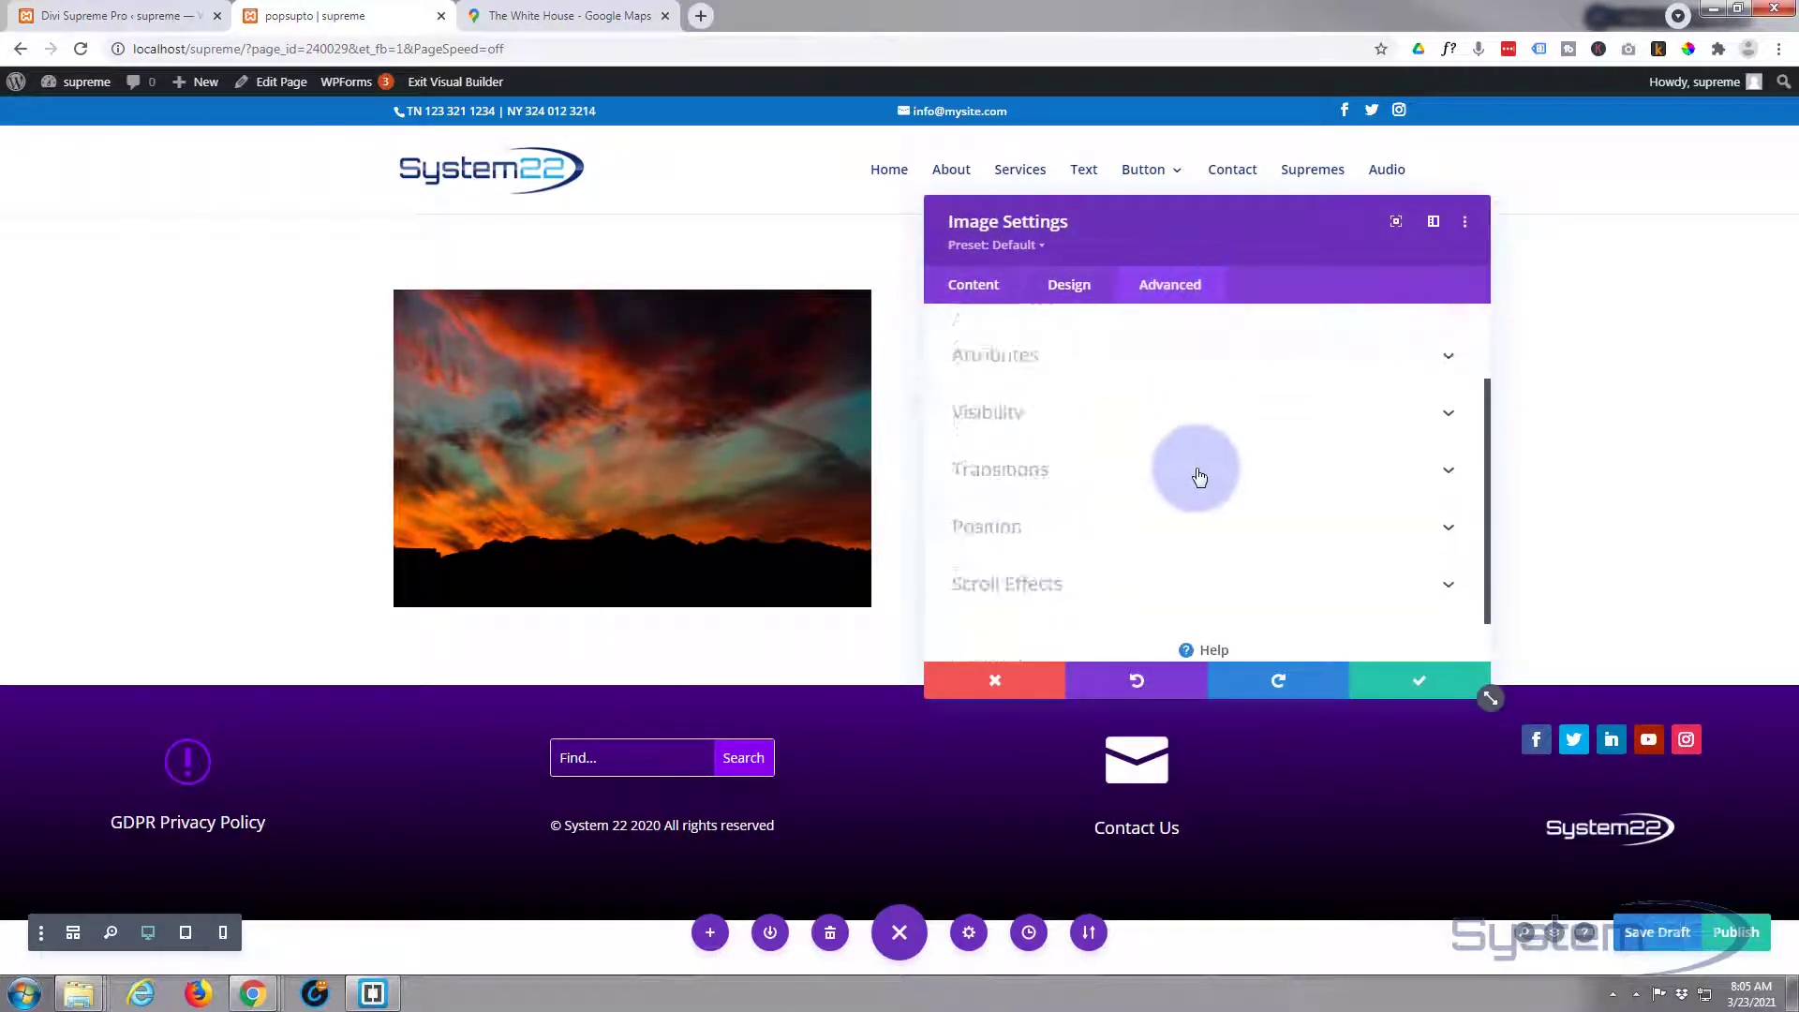
{"action": "left_click", "coordinate": [1214, 392]}
{"action": "scroll", "coordinate": [1211, 384], "scroll_direction": "down", "scroll_amount": 4}
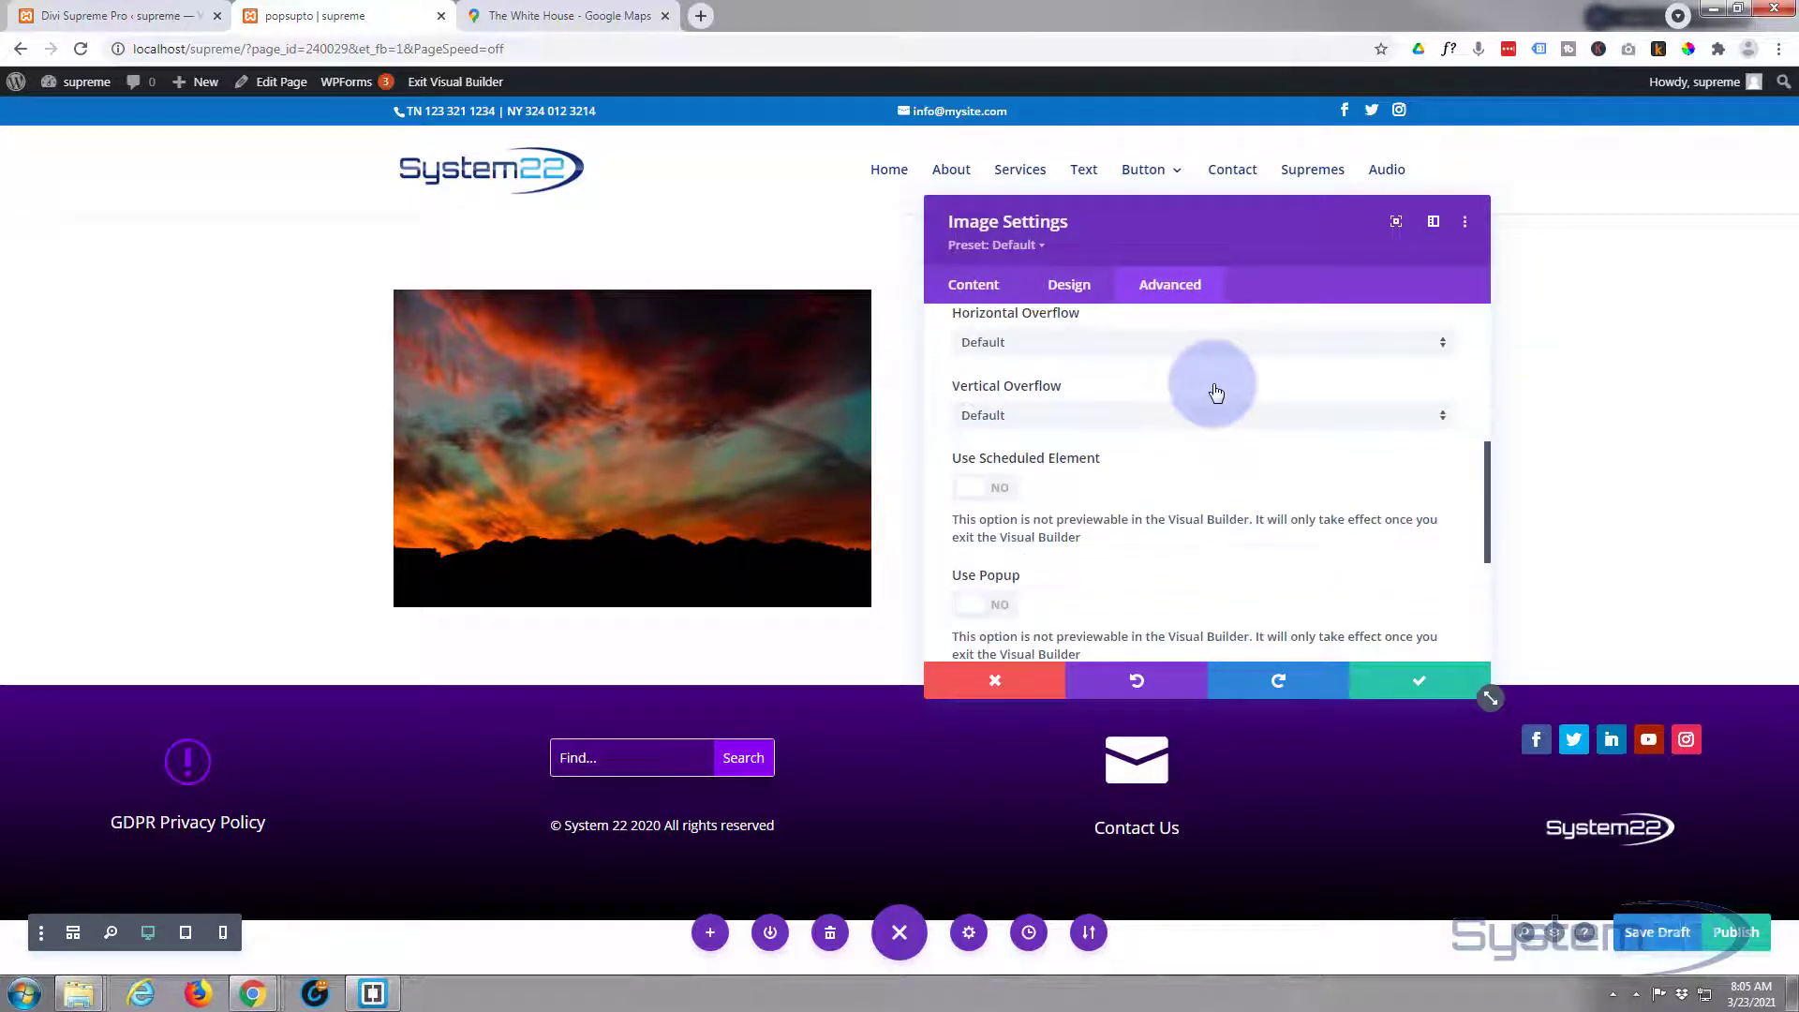
{"action": "left_click", "coordinate": [1001, 439]}
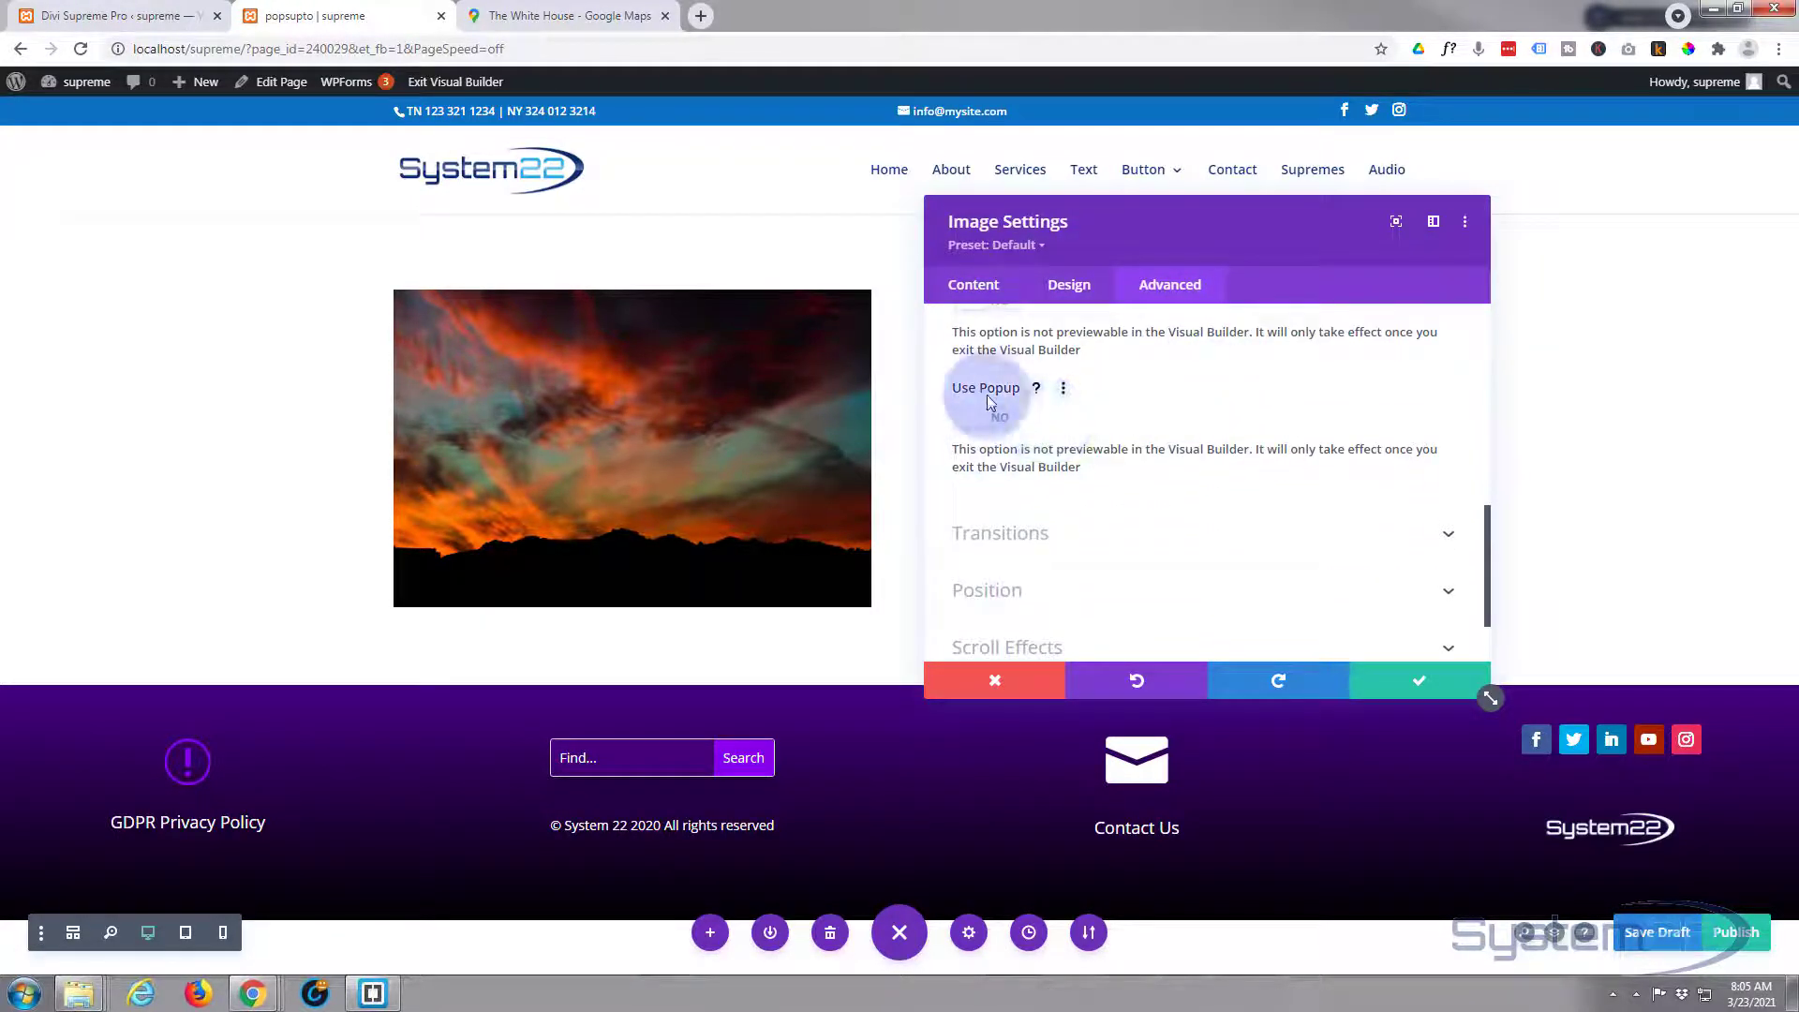
{"action": "left_click", "coordinate": [986, 428]}
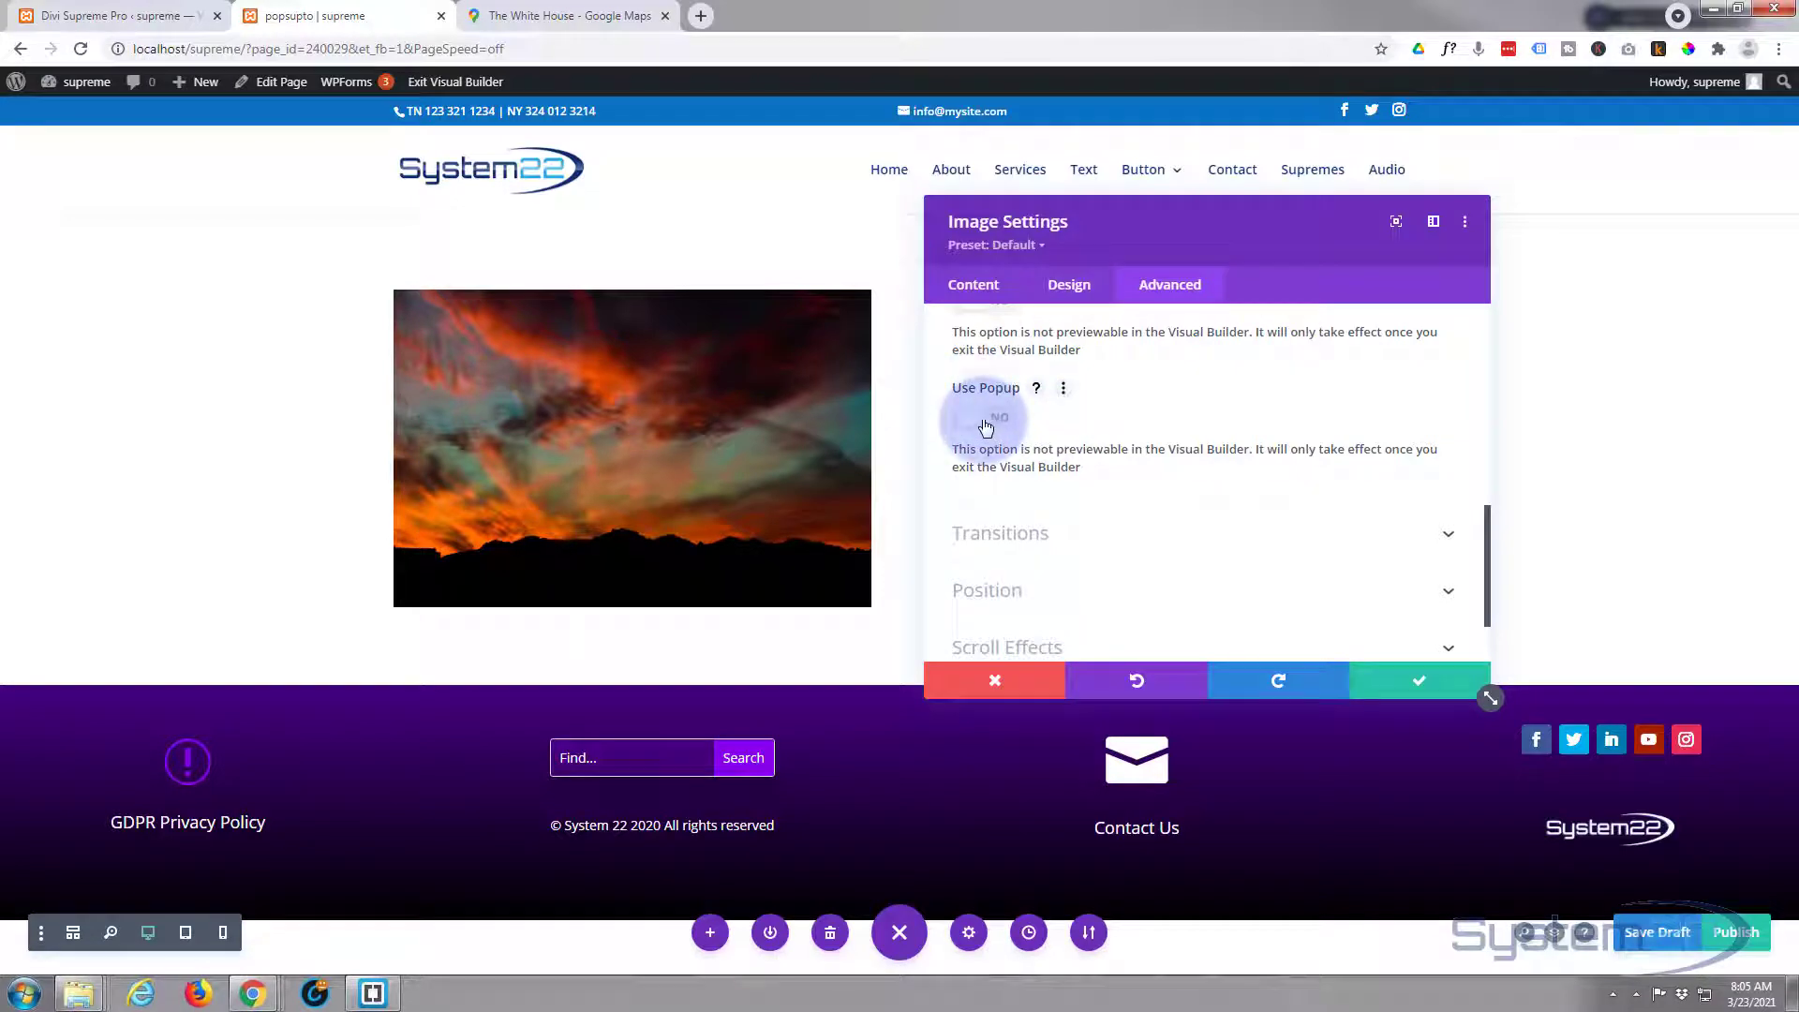
{"action": "left_click", "coordinate": [986, 428]}
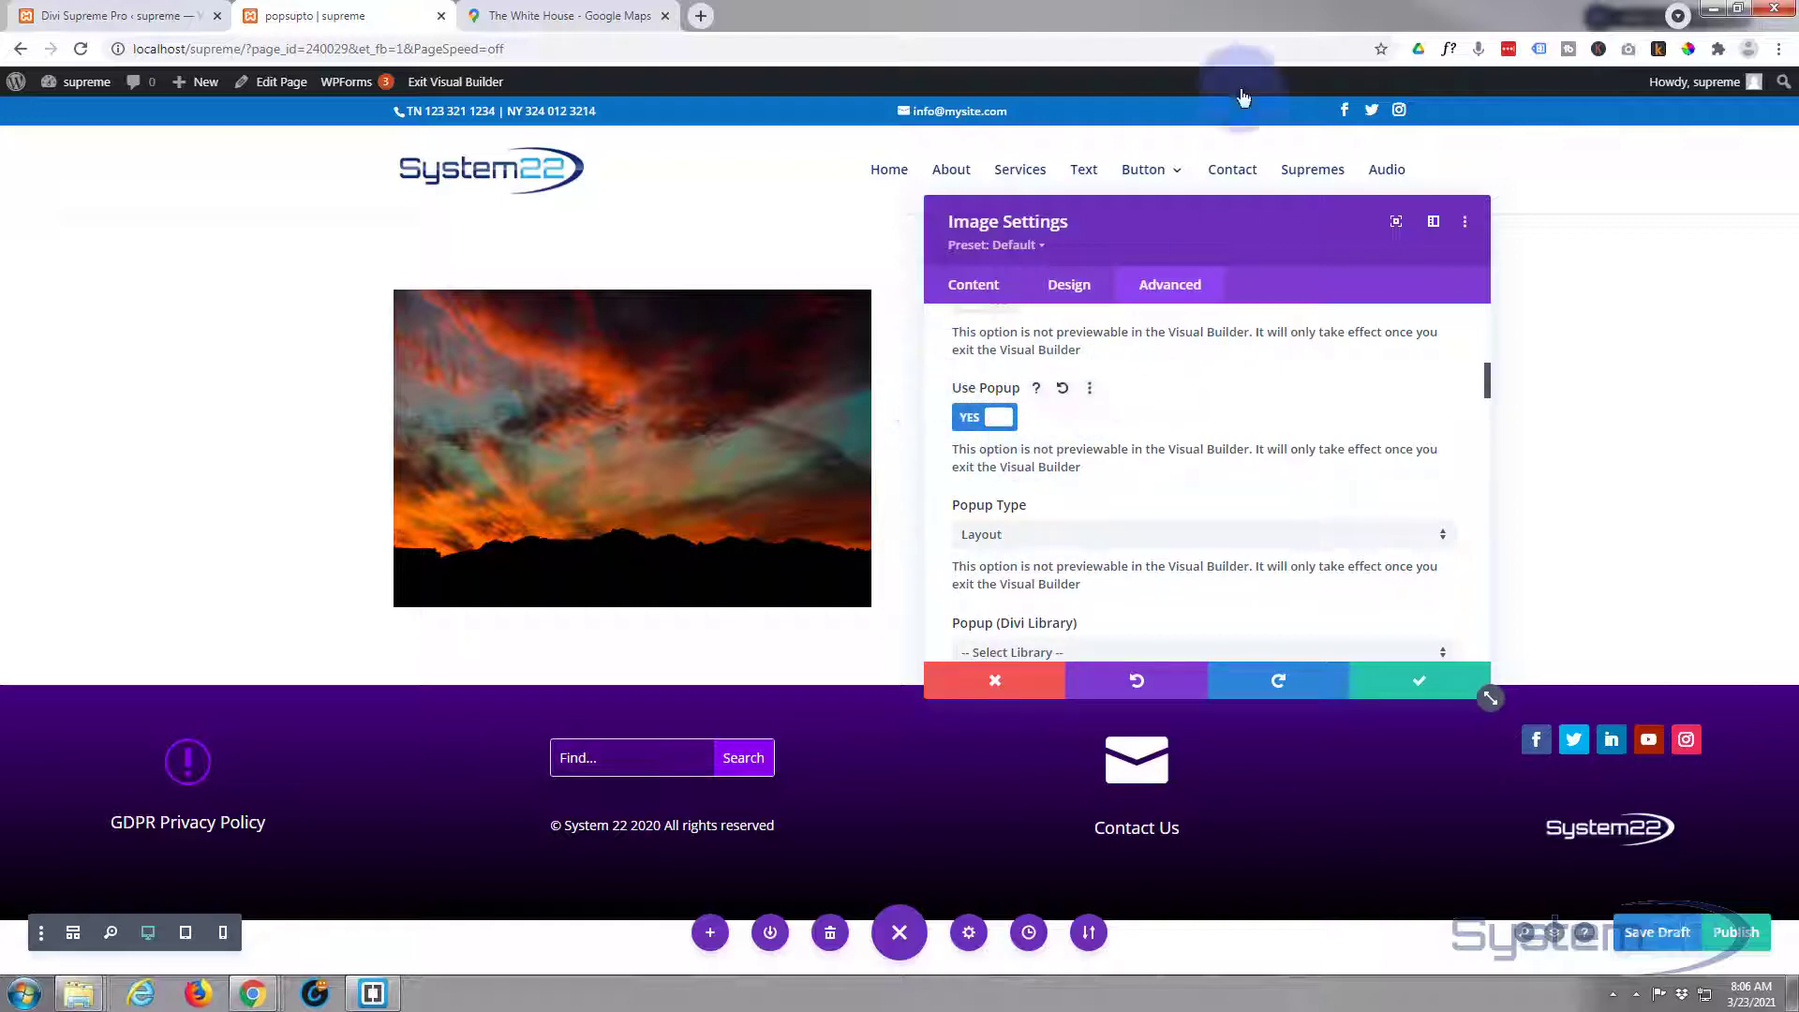
Check the Enable Divi Popup setting on the Divi Supreme Pro page and examine the image's Popup Type choices.
{"action": "left_click", "coordinate": [116, 12]}
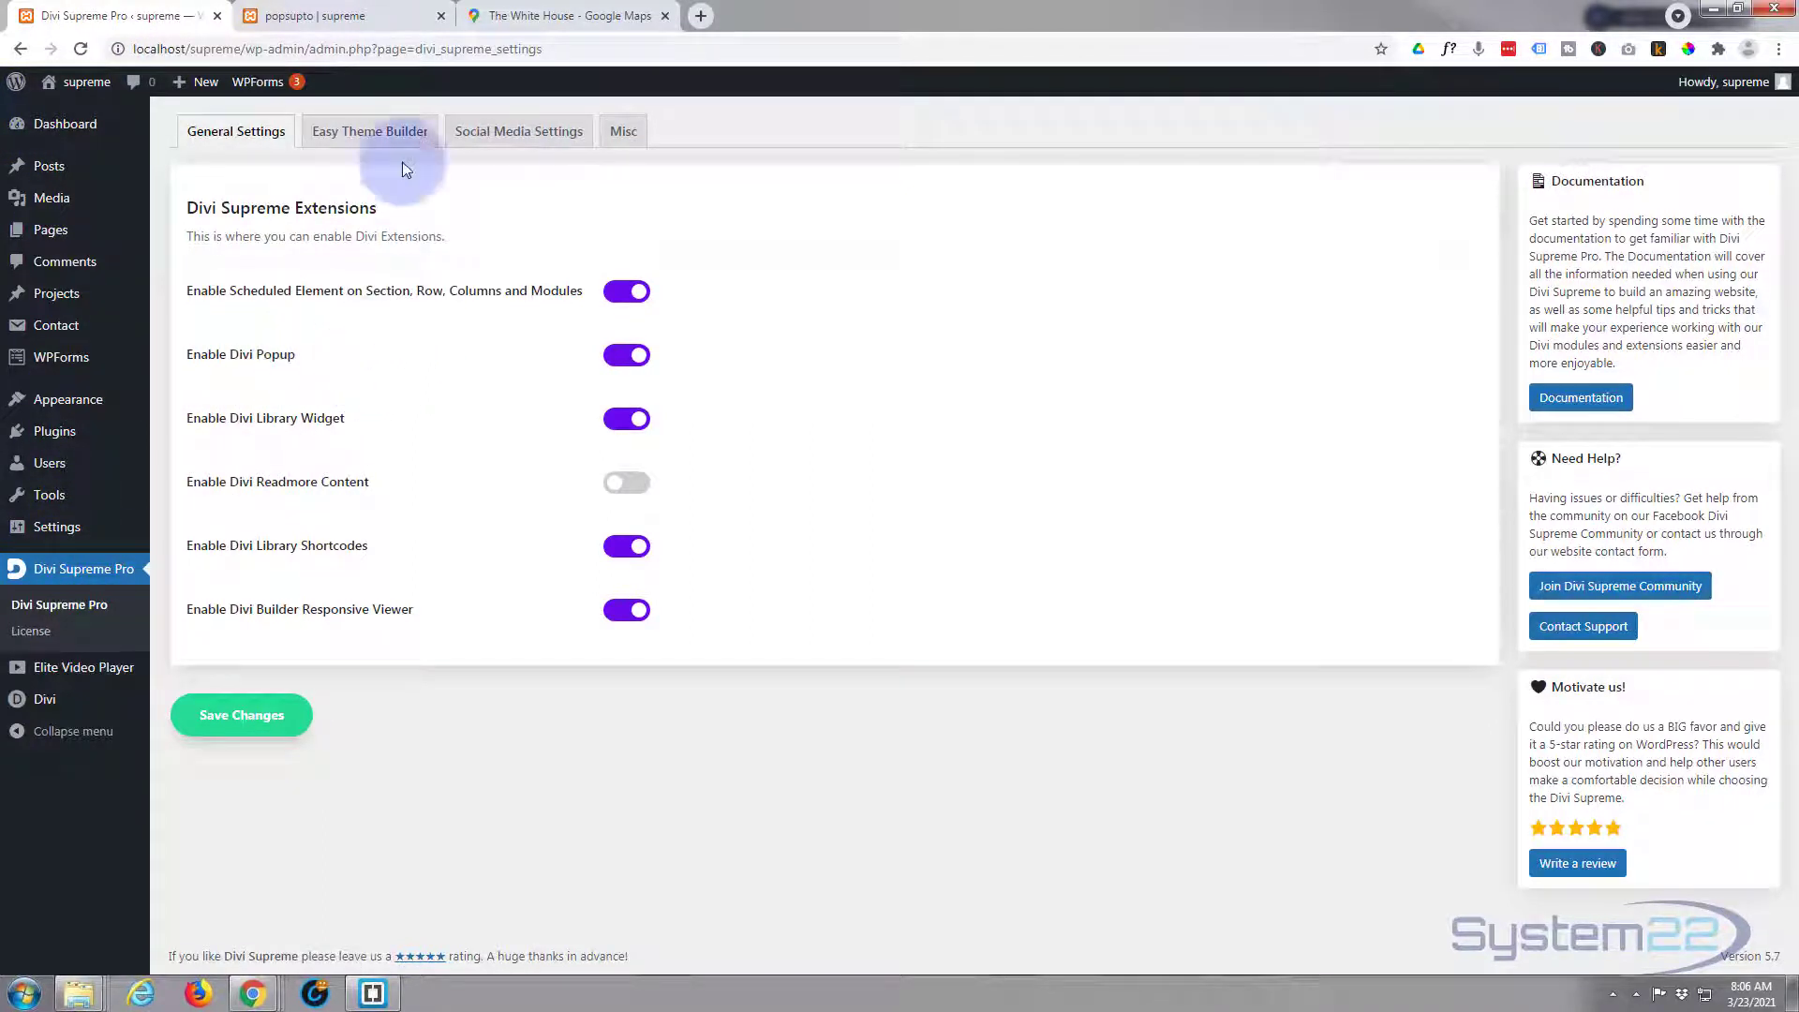
{"action": "left_click", "coordinate": [335, 18]}
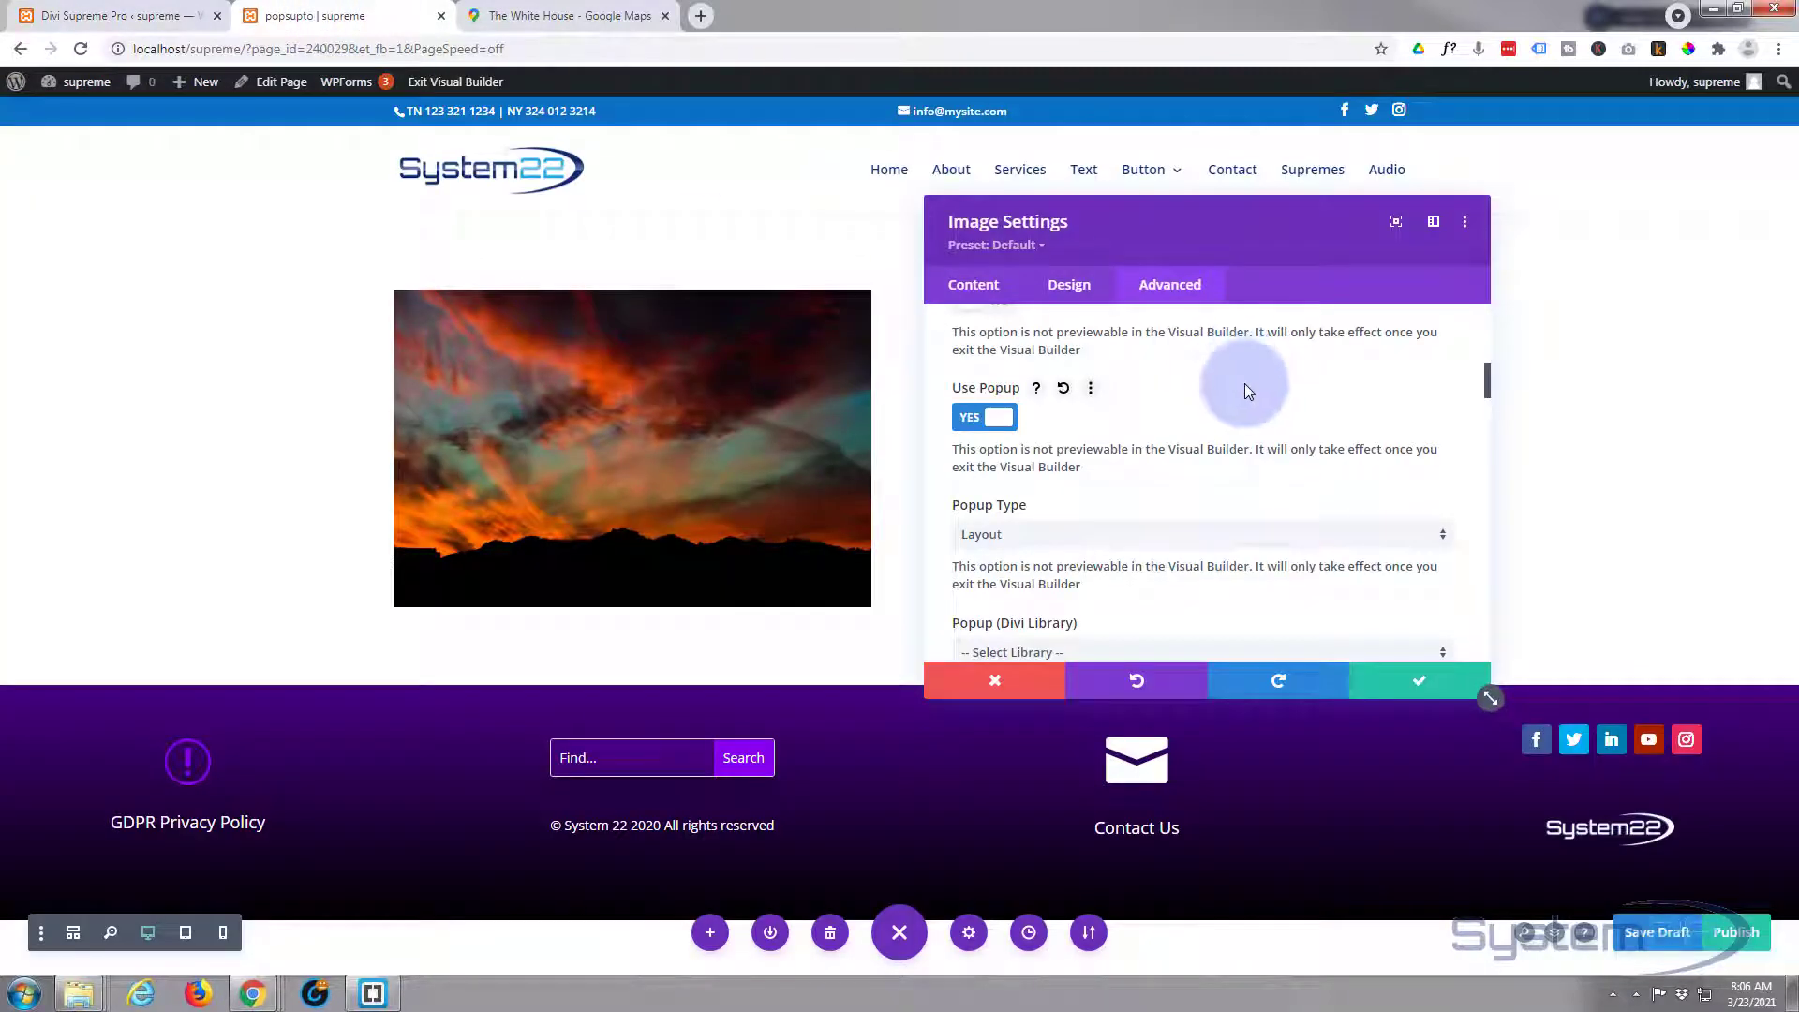
{"action": "scroll", "coordinate": [1135, 432], "scroll_direction": "down", "scroll_amount": 2}
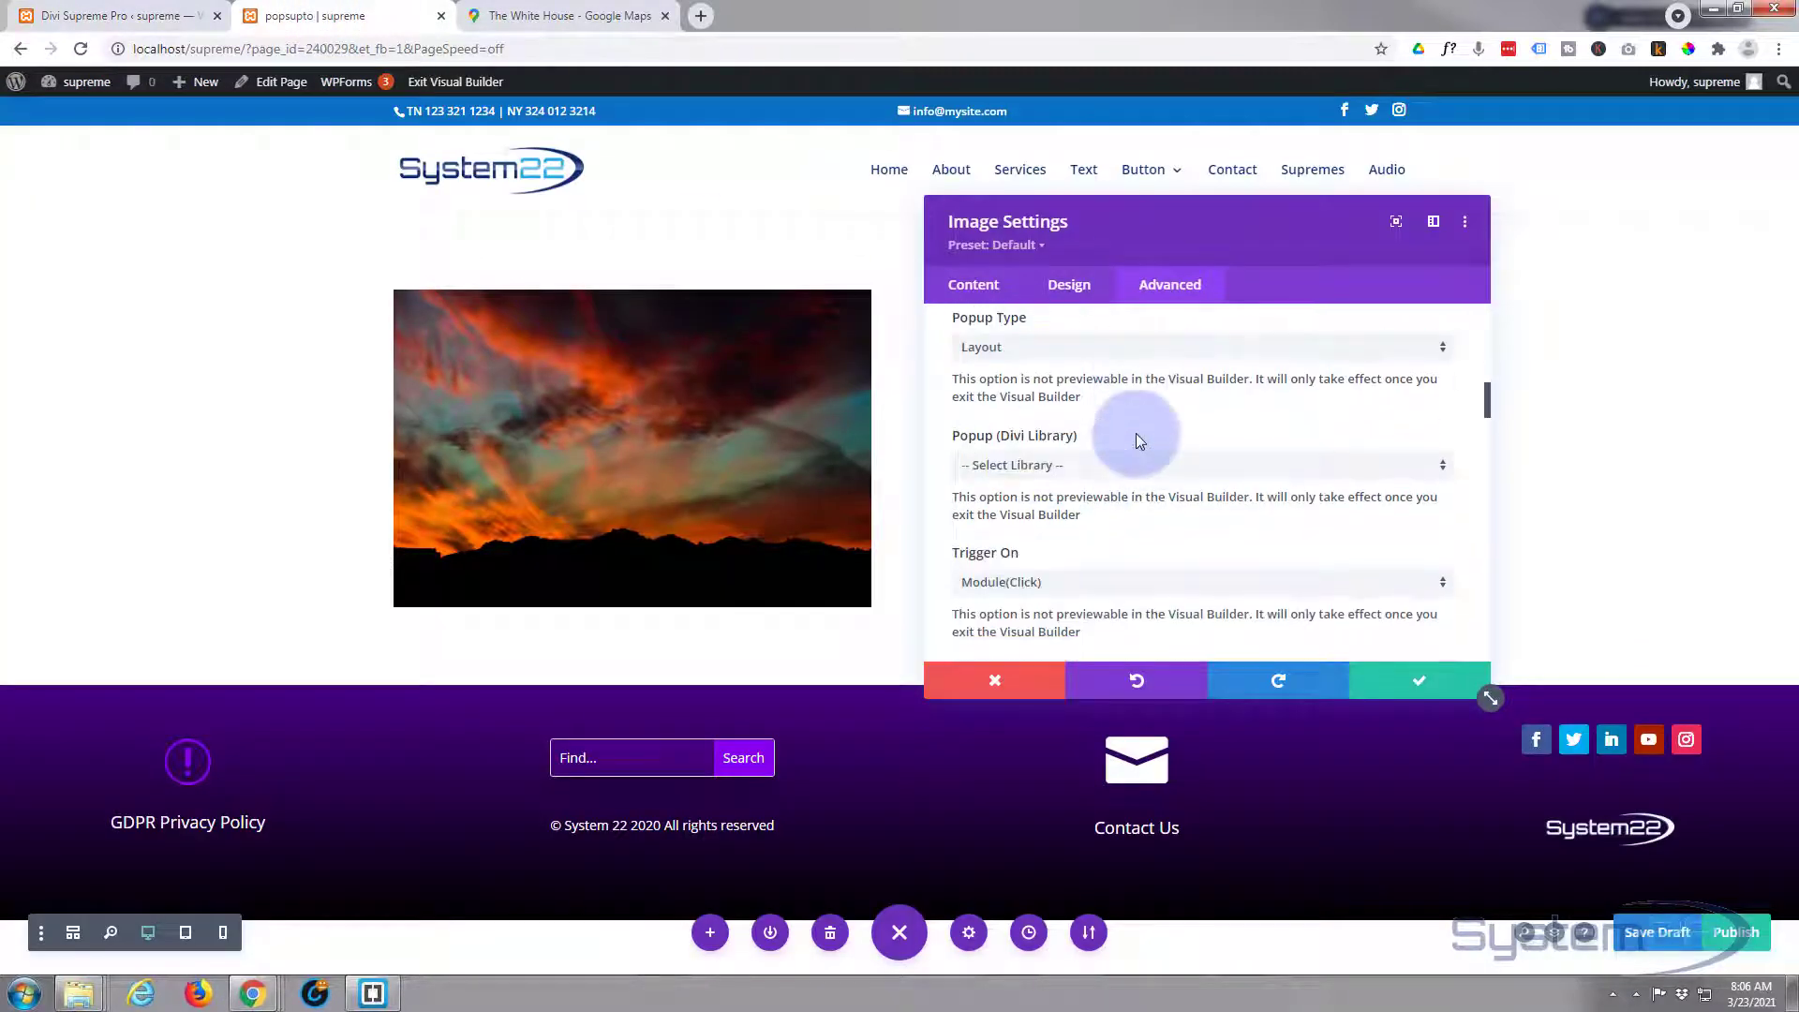
{"action": "left_click", "coordinate": [1111, 352]}
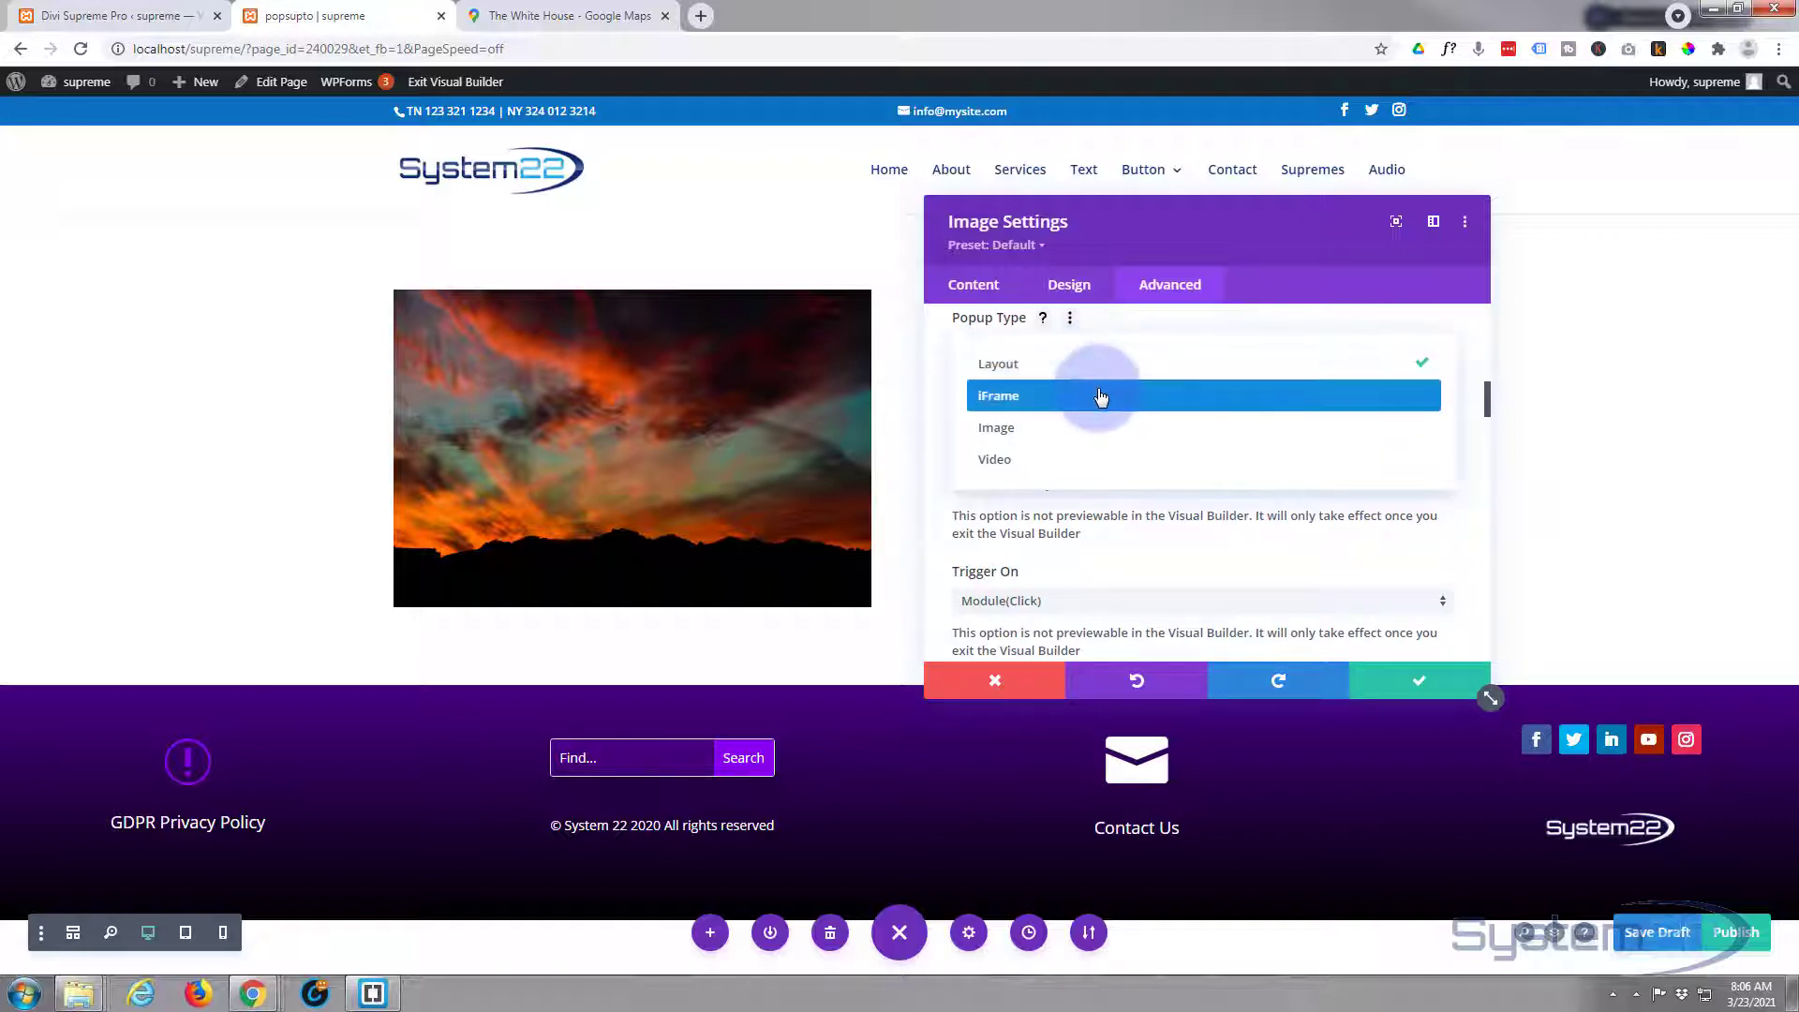
{"action": "left_click", "coordinate": [942, 407]}
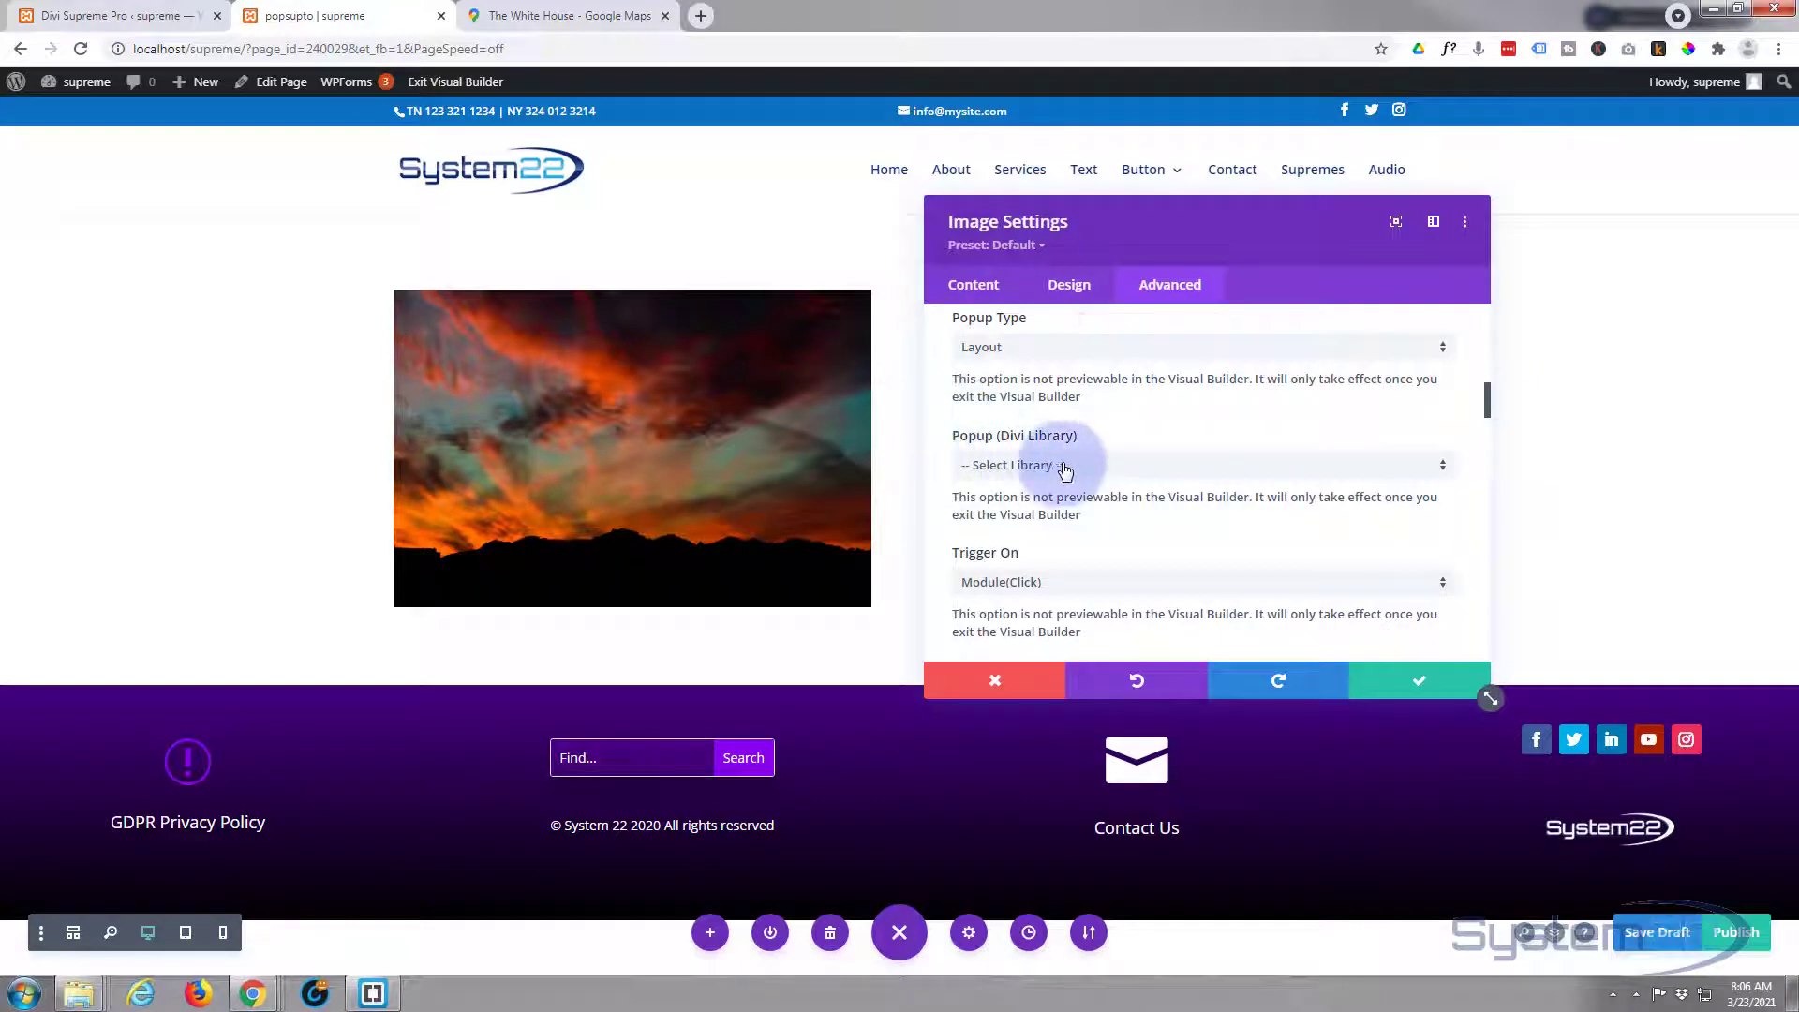
Choose the saved map1 item as the image's Divi Library popup.
{"action": "left_click", "coordinate": [1128, 466]}
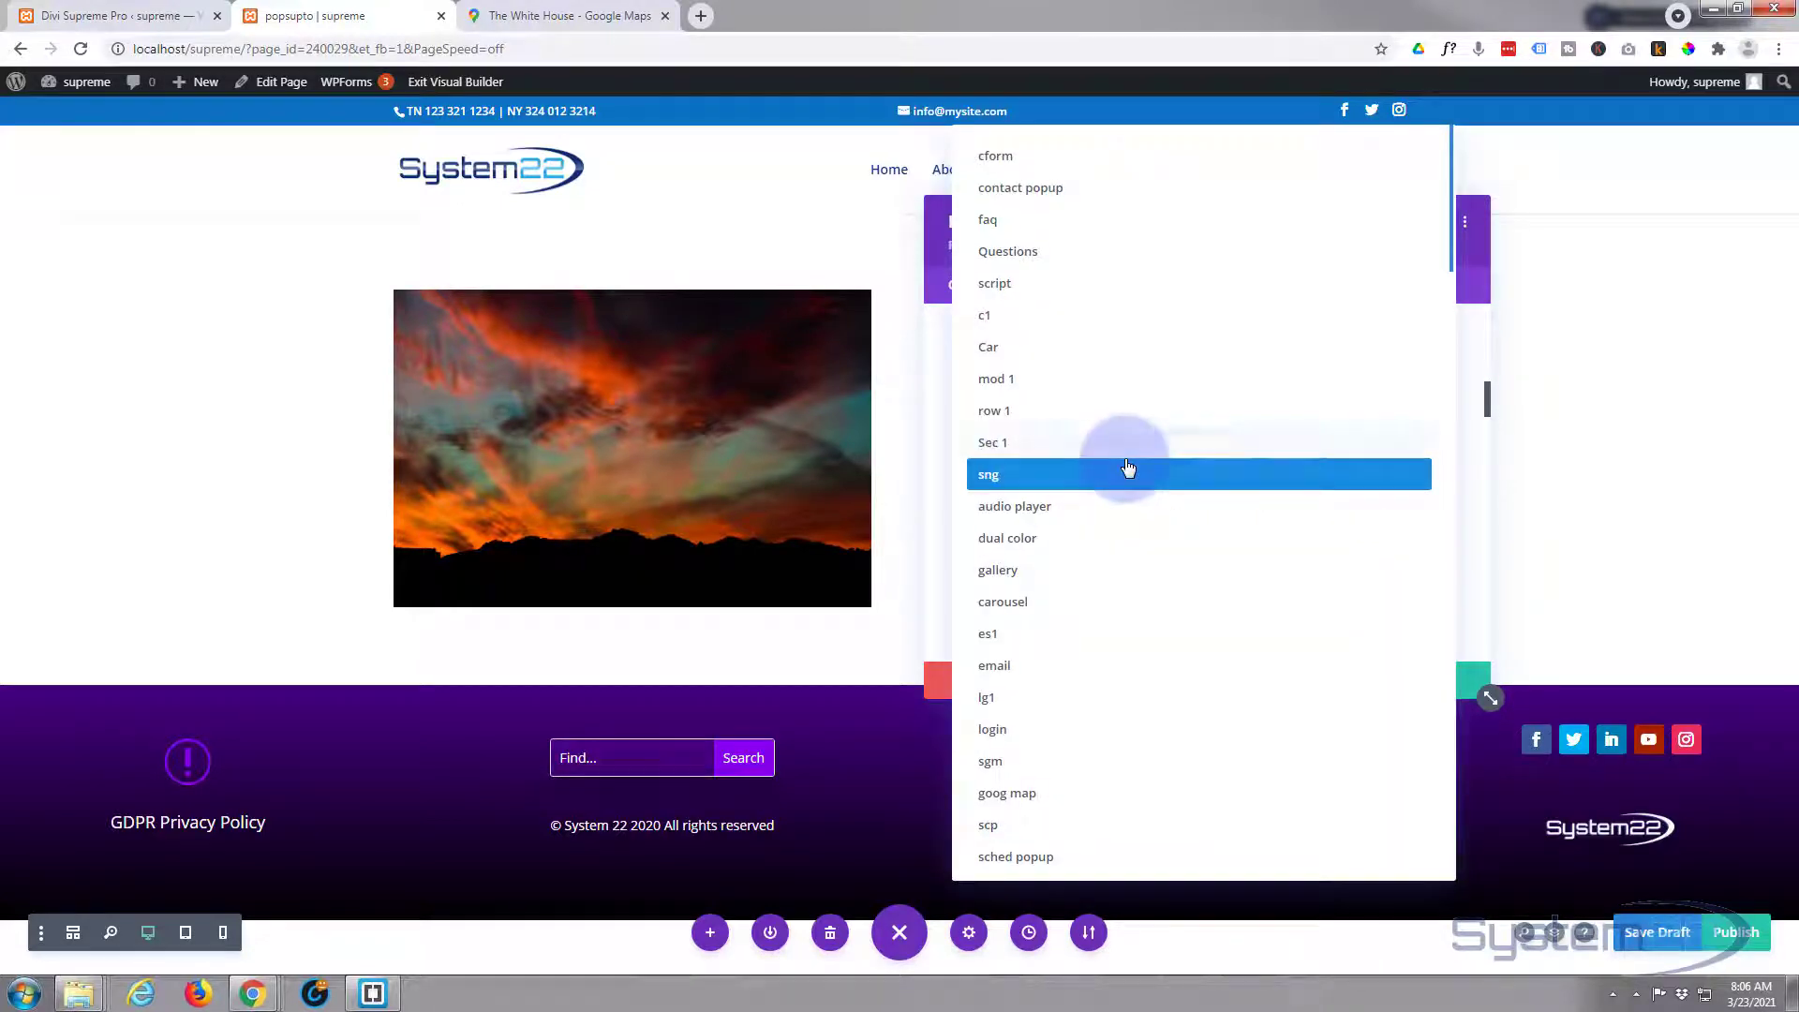
{"action": "scroll", "coordinate": [1128, 471], "scroll_direction": "down", "scroll_amount": 7}
{"action": "scroll", "coordinate": [1129, 468], "scroll_direction": "down", "scroll_amount": 15}
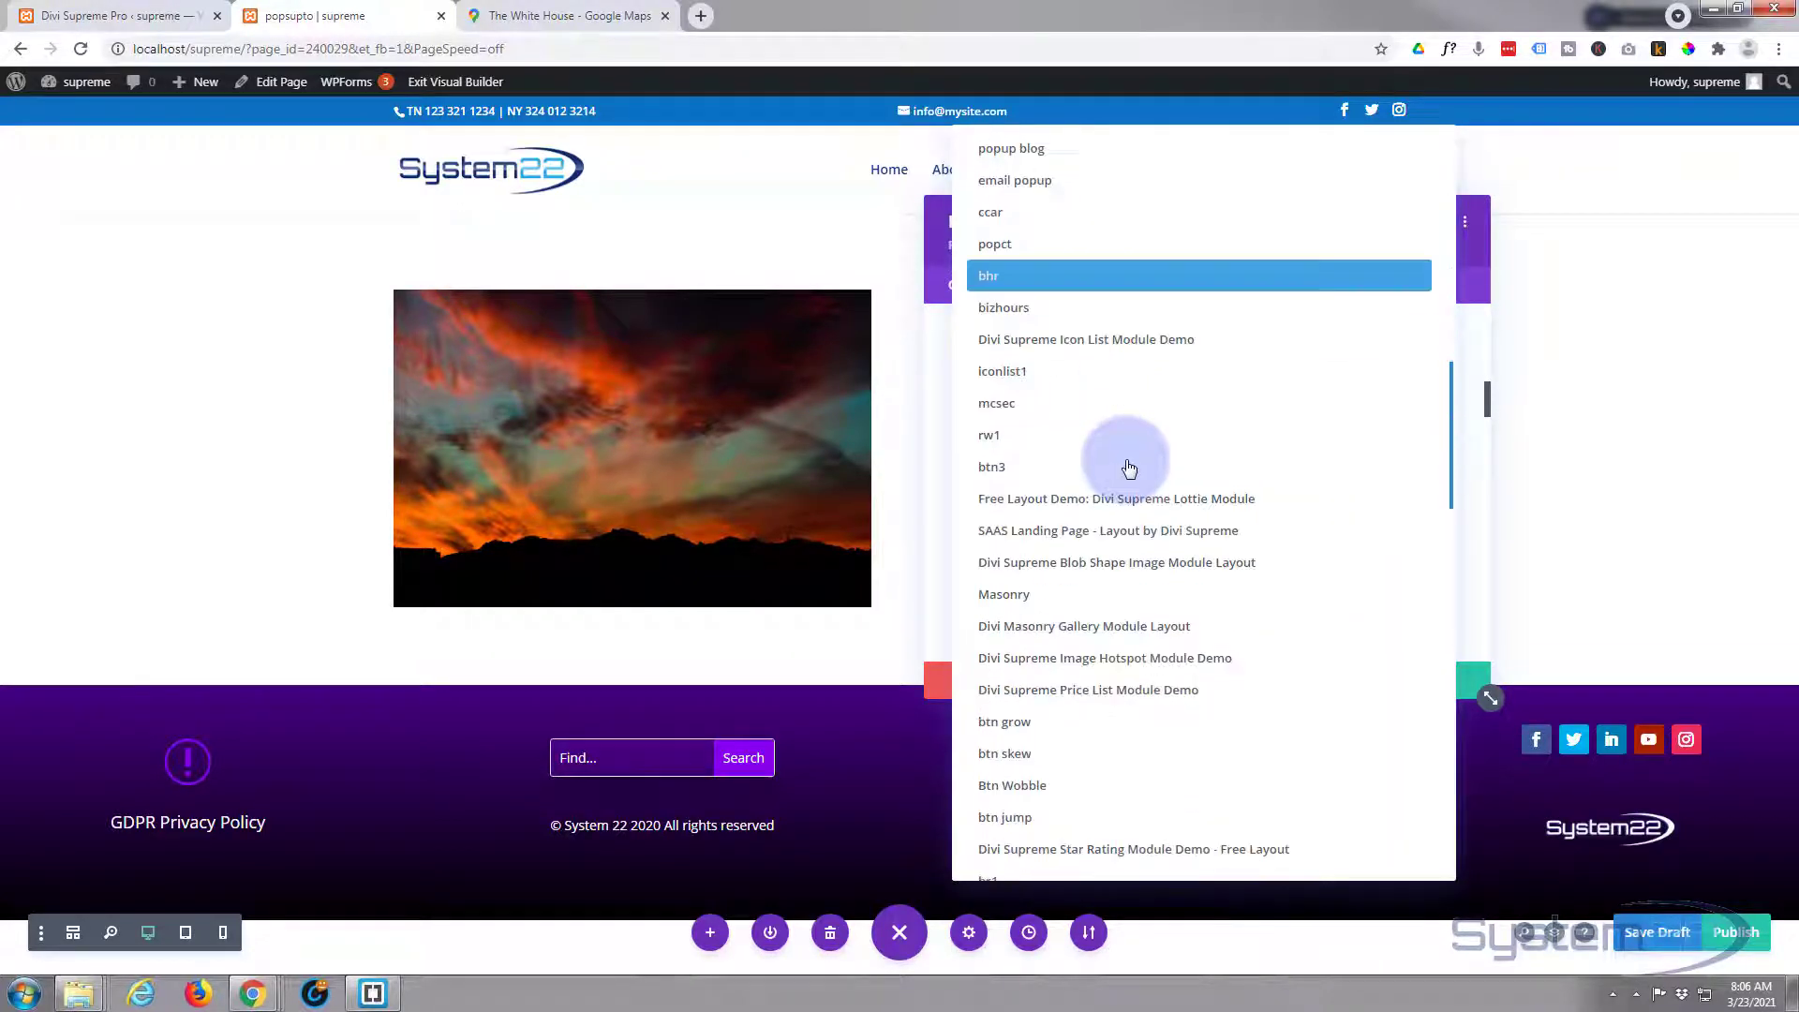
{"action": "scroll", "coordinate": [1131, 468], "scroll_direction": "down", "scroll_amount": 8}
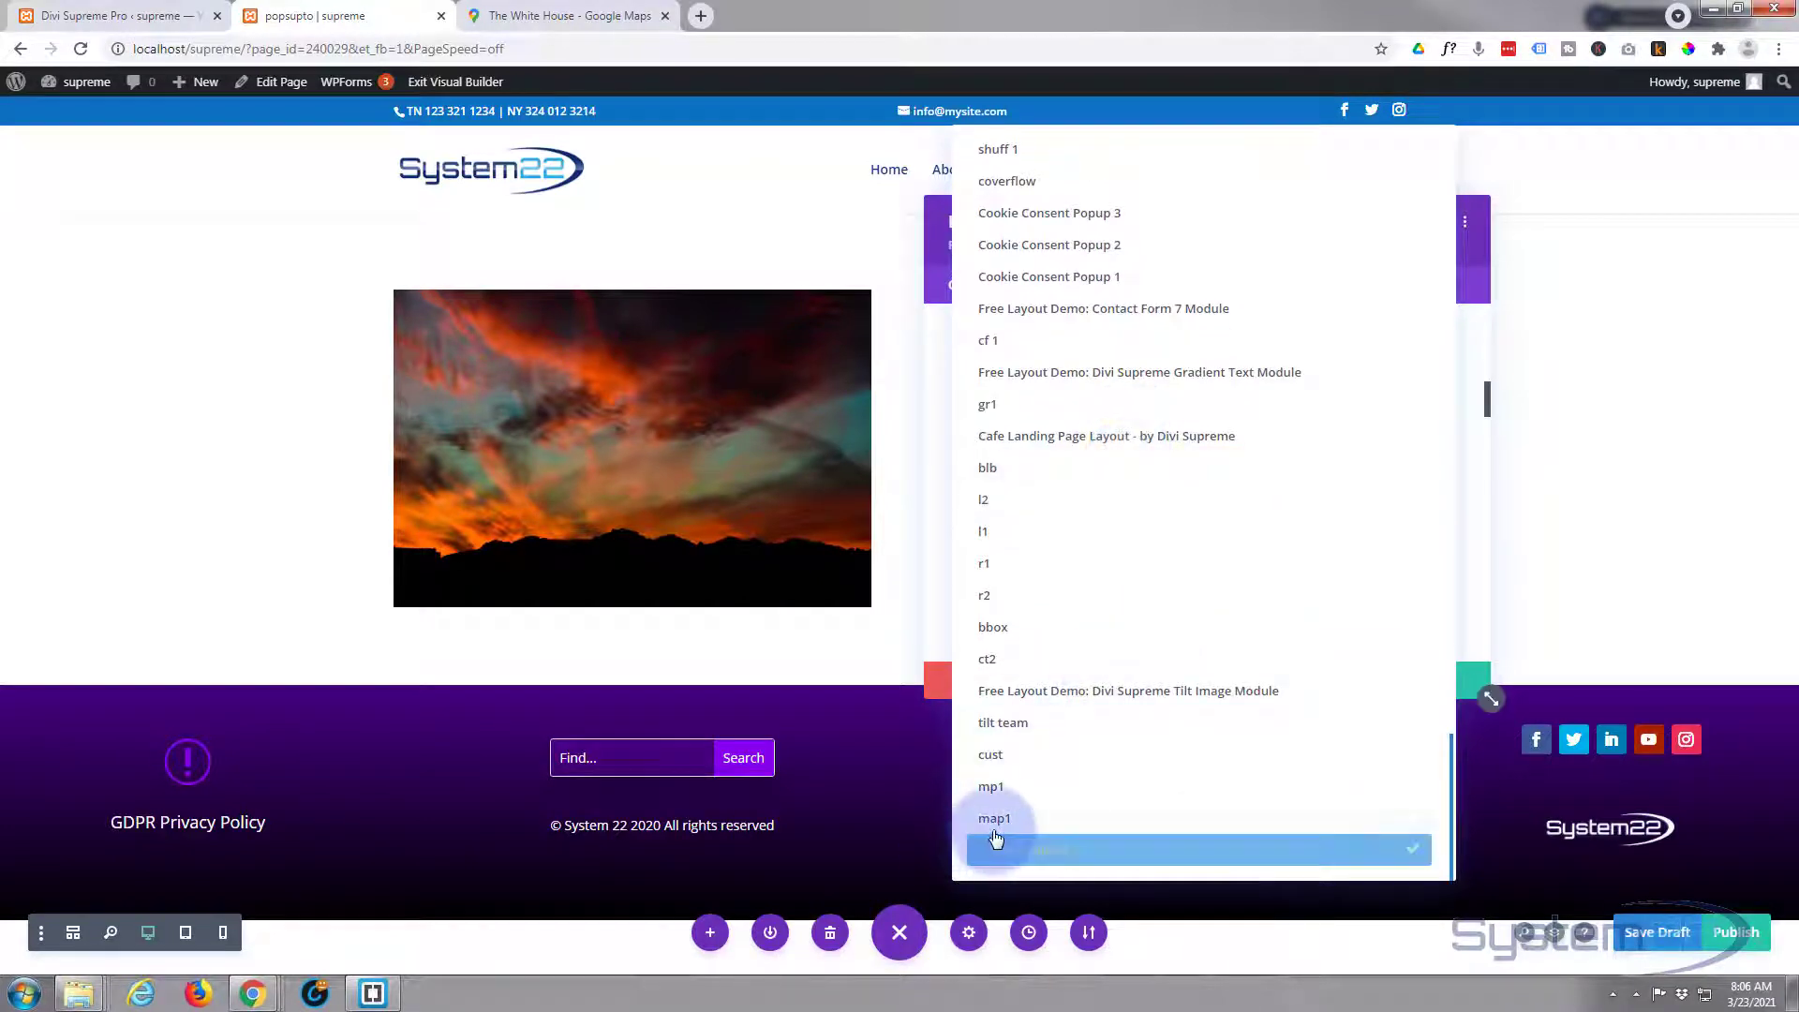
{"action": "left_click", "coordinate": [996, 820]}
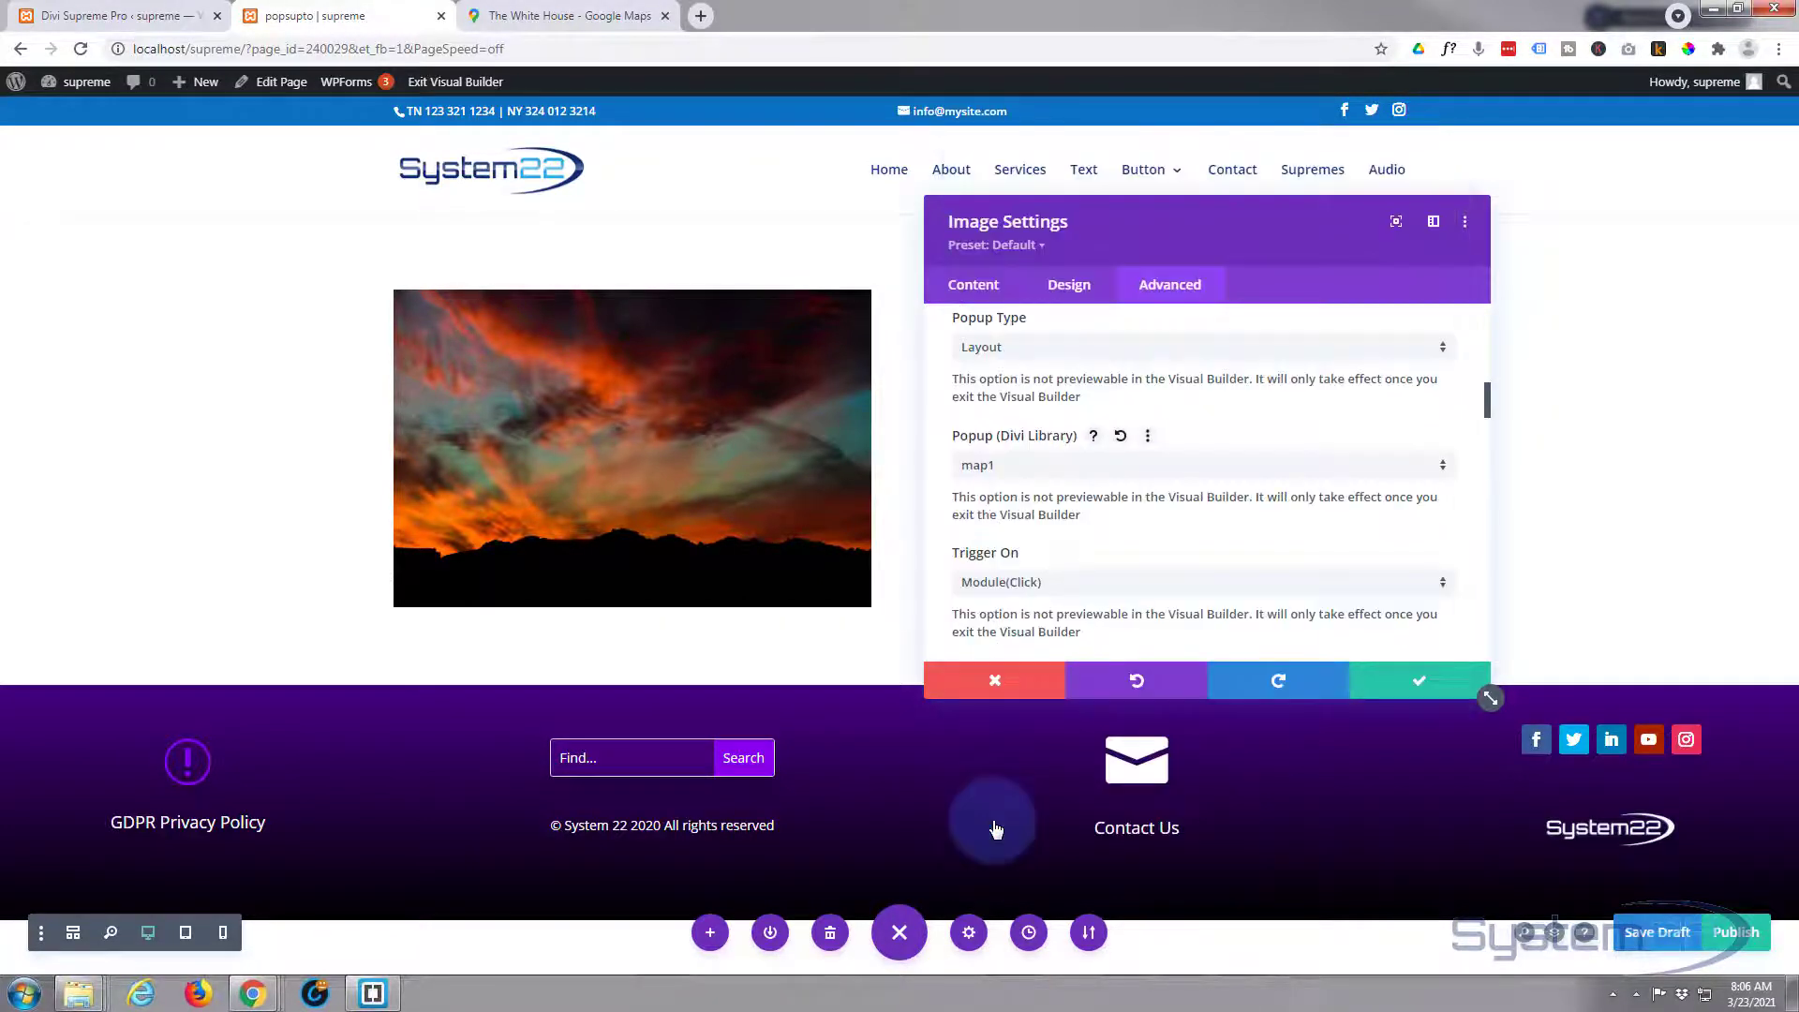
Review the image popup's trigger, closing, entrance and exit animation, position and width options.
{"action": "scroll", "coordinate": [1122, 384], "scroll_direction": "down", "scroll_amount": 2}
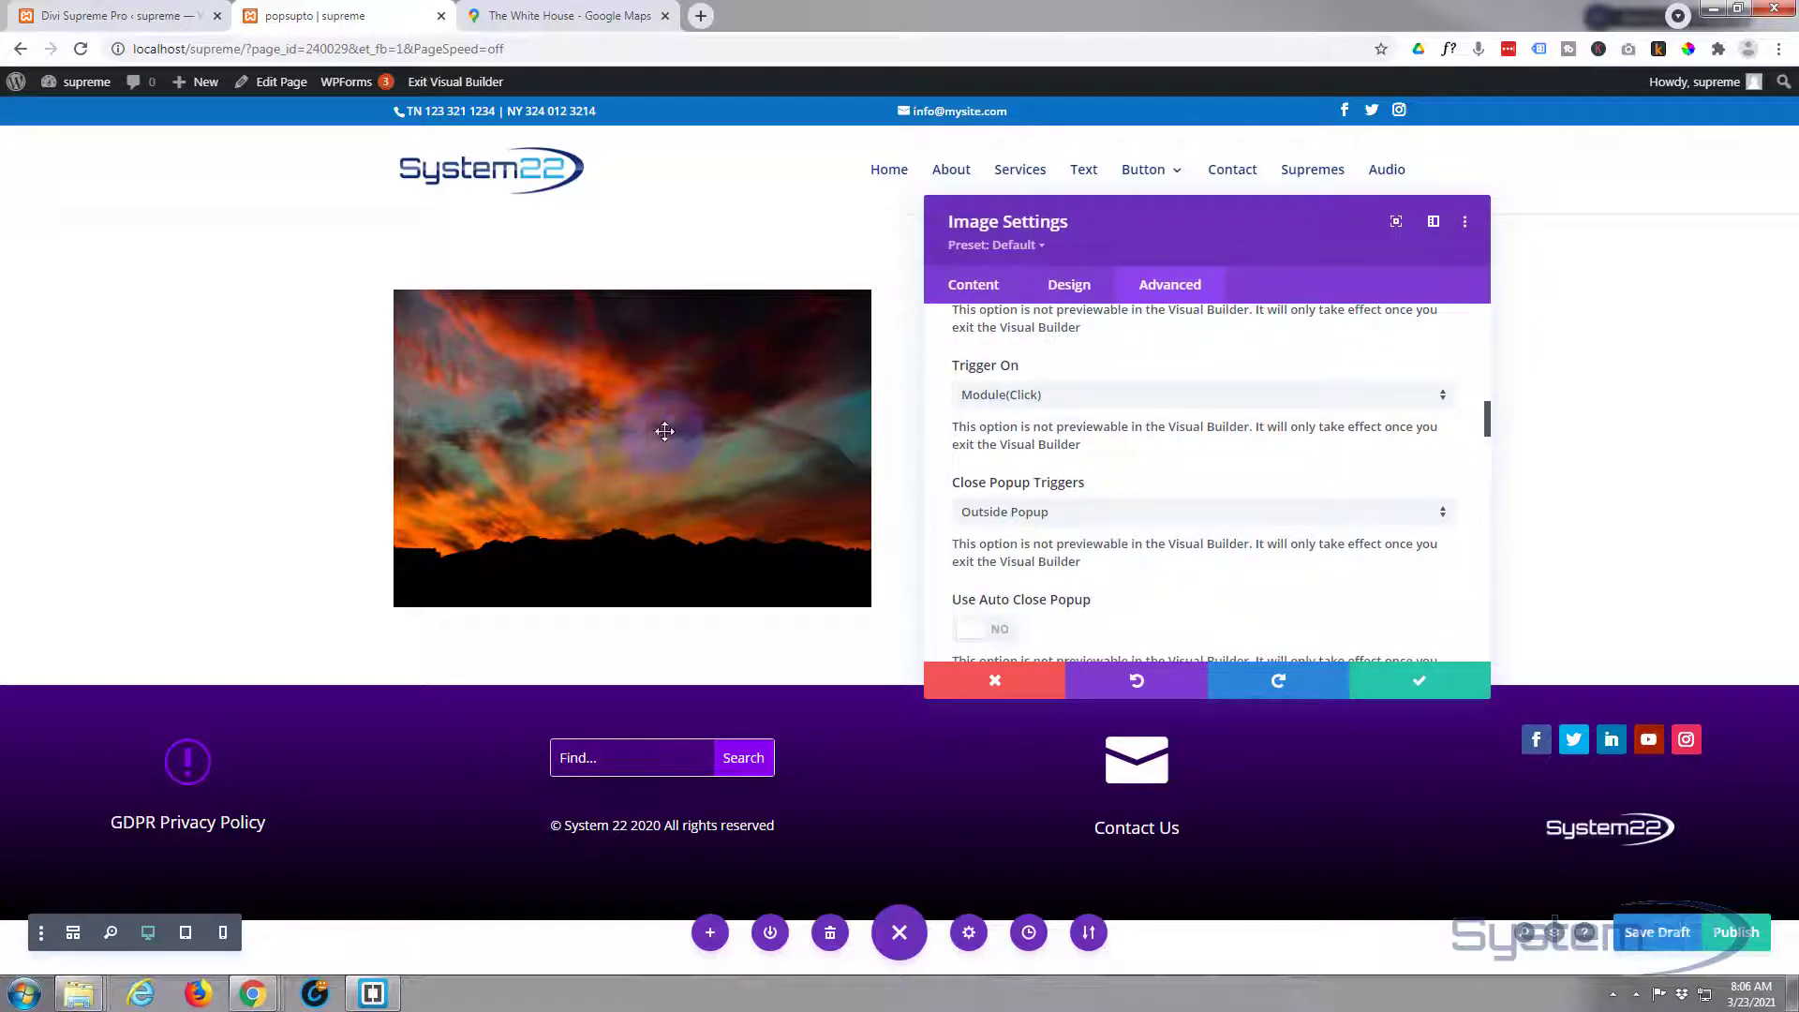
{"action": "left_click", "coordinate": [1145, 404]}
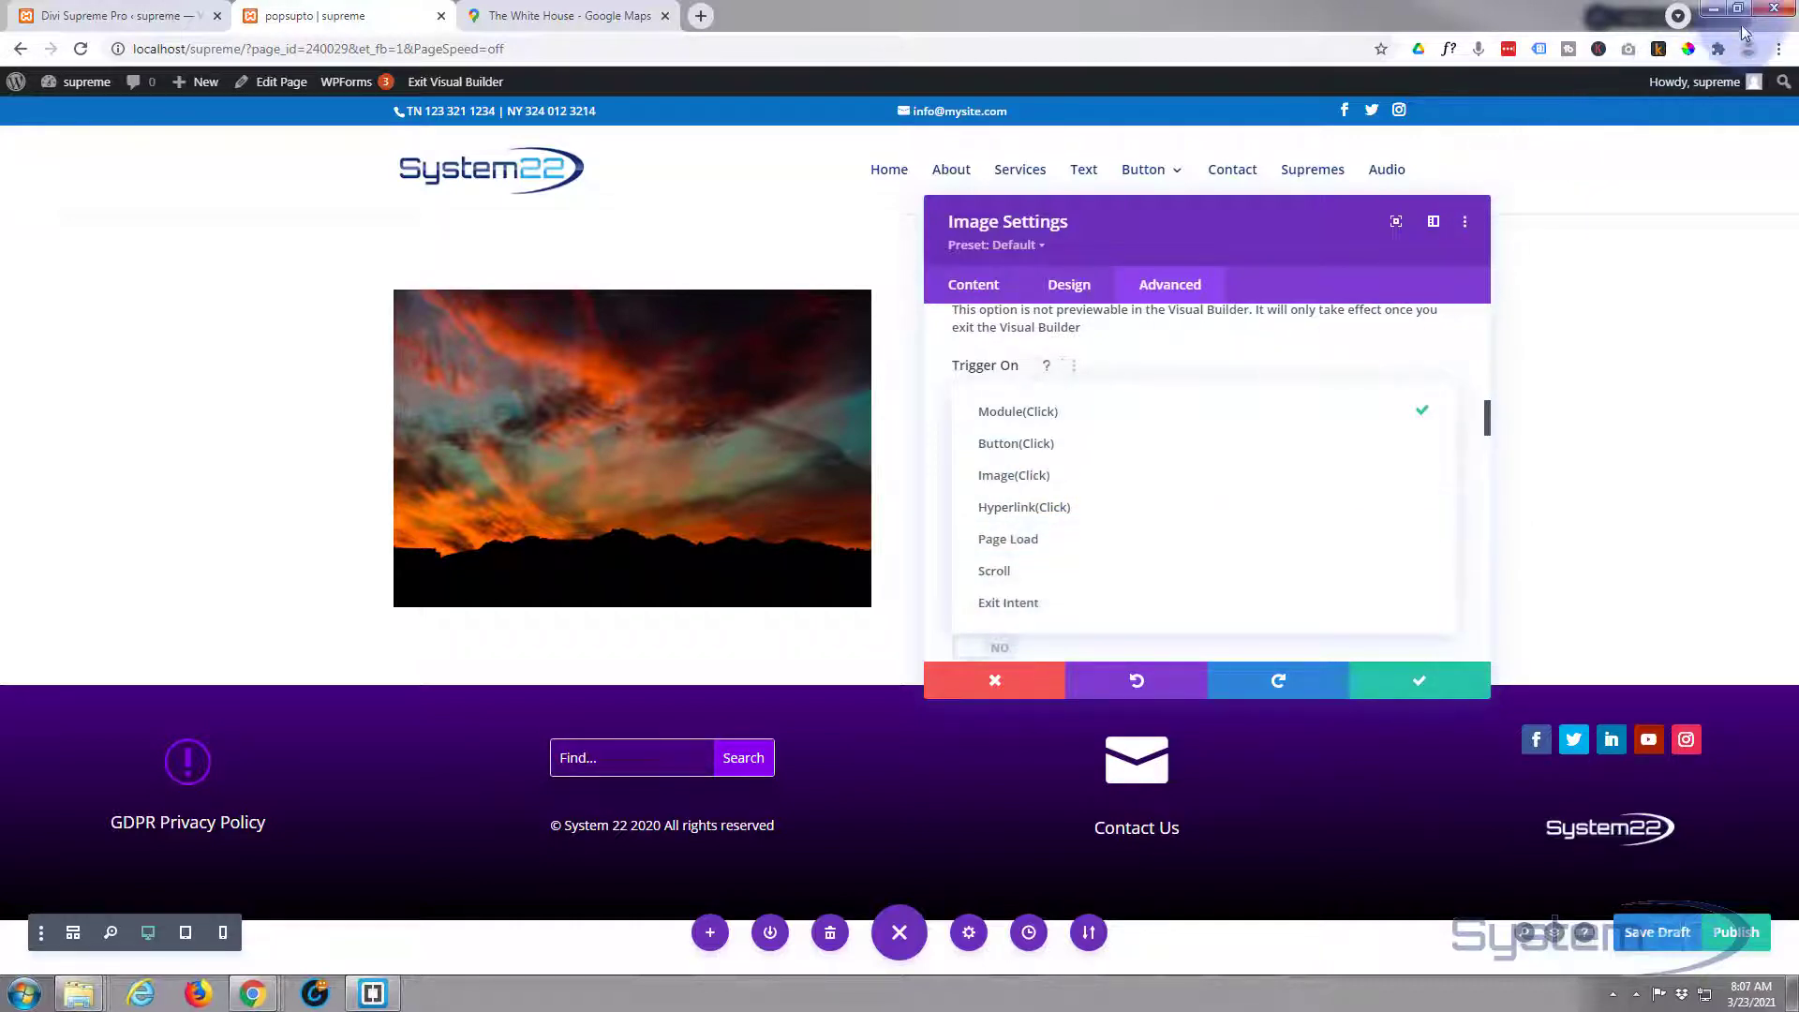
{"action": "left_click", "coordinate": [940, 386]}
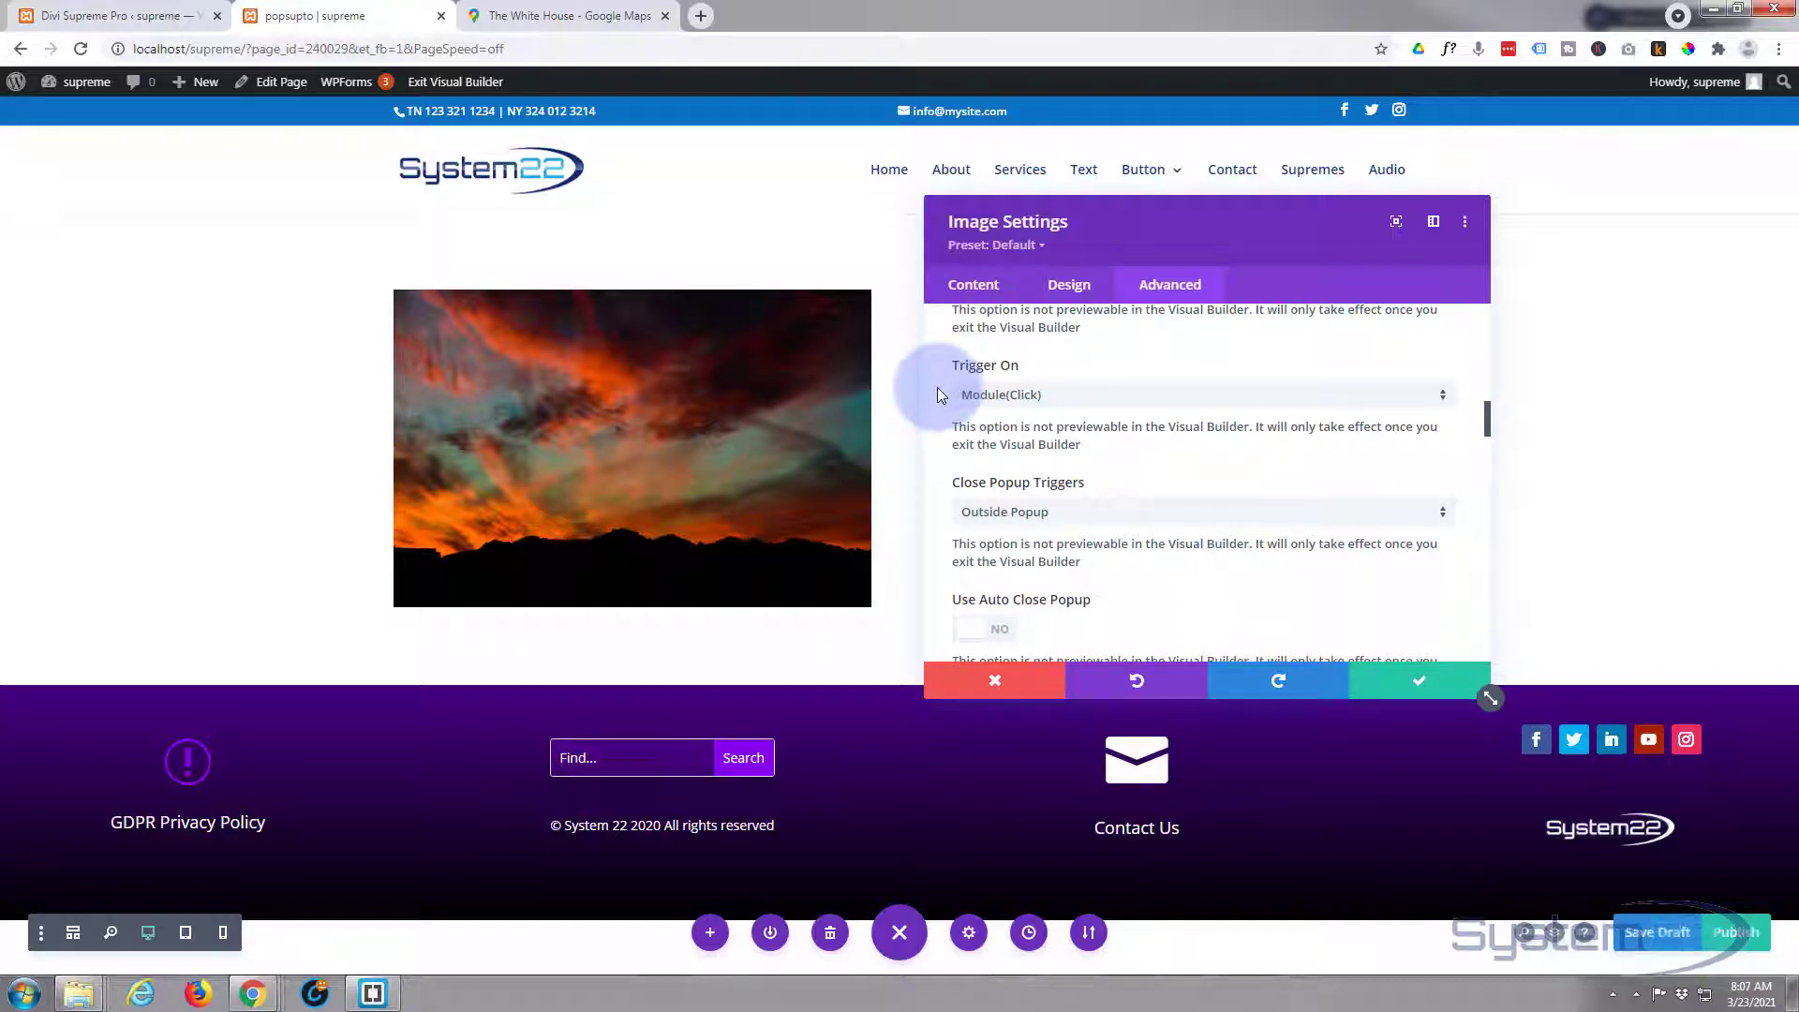
{"action": "scroll", "coordinate": [938, 392], "scroll_direction": "down", "scroll_amount": 2}
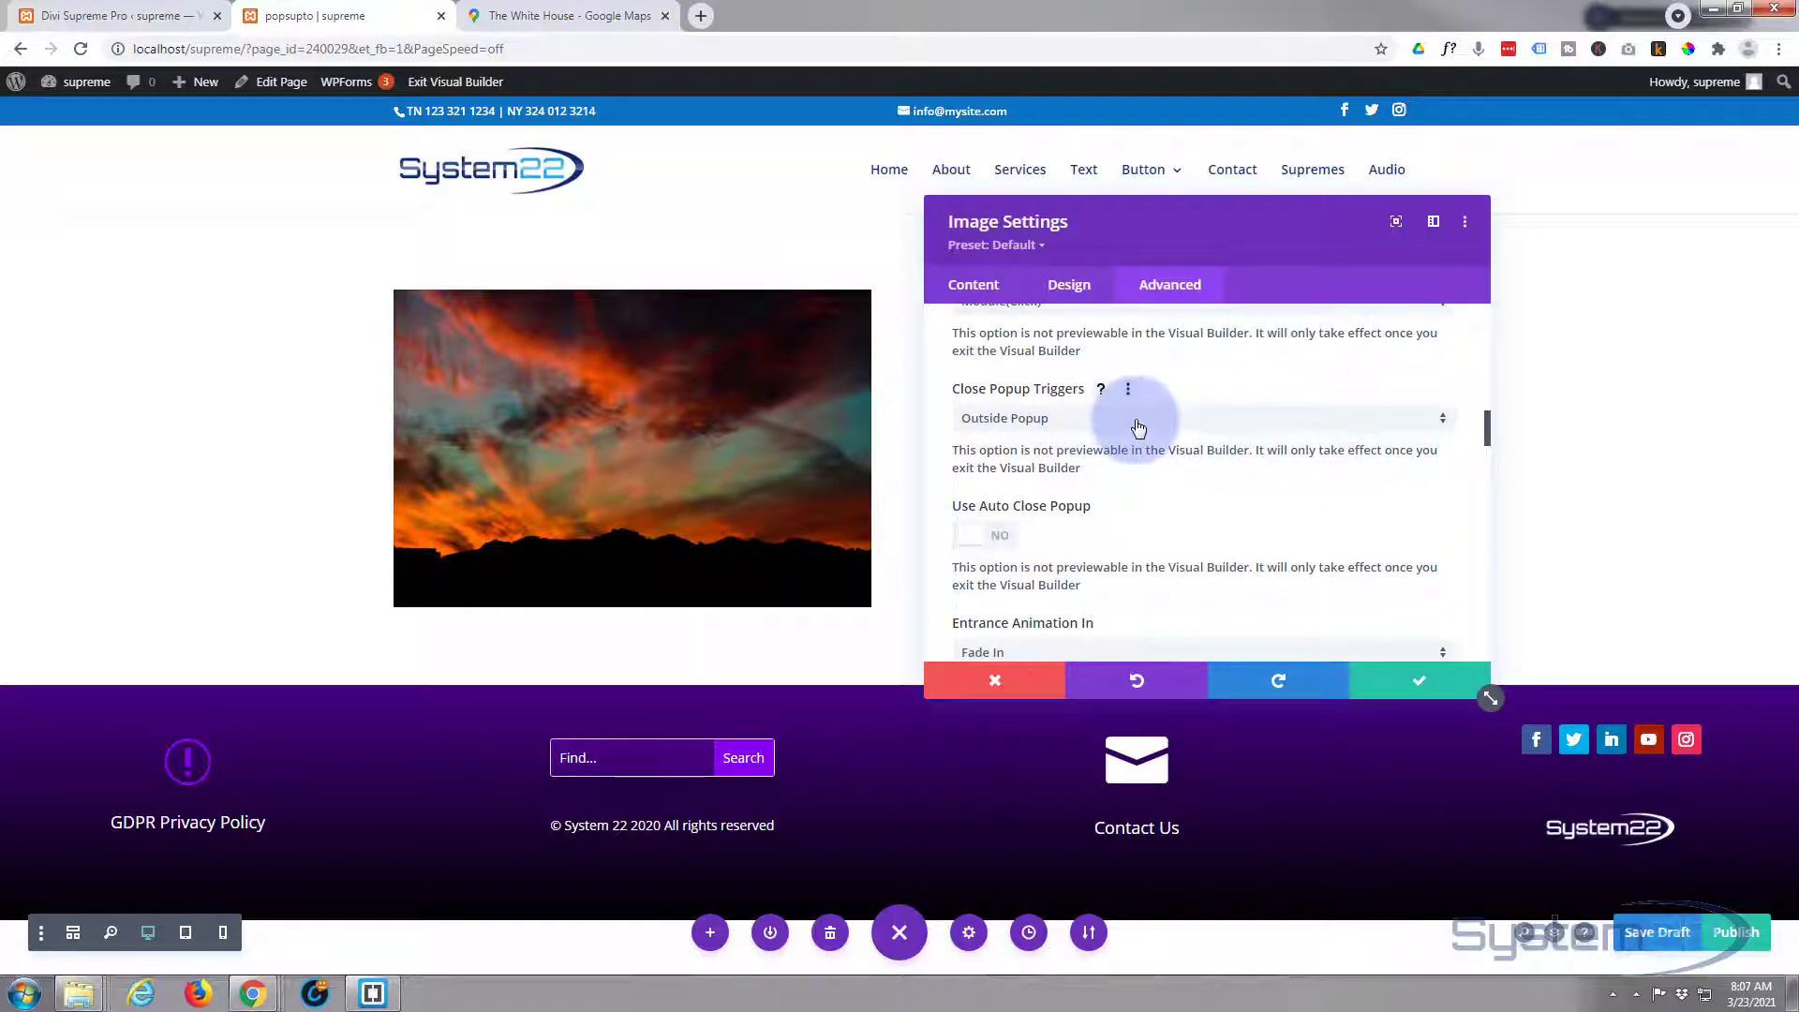
{"action": "scroll", "coordinate": [1143, 445], "scroll_direction": "down", "scroll_amount": 2}
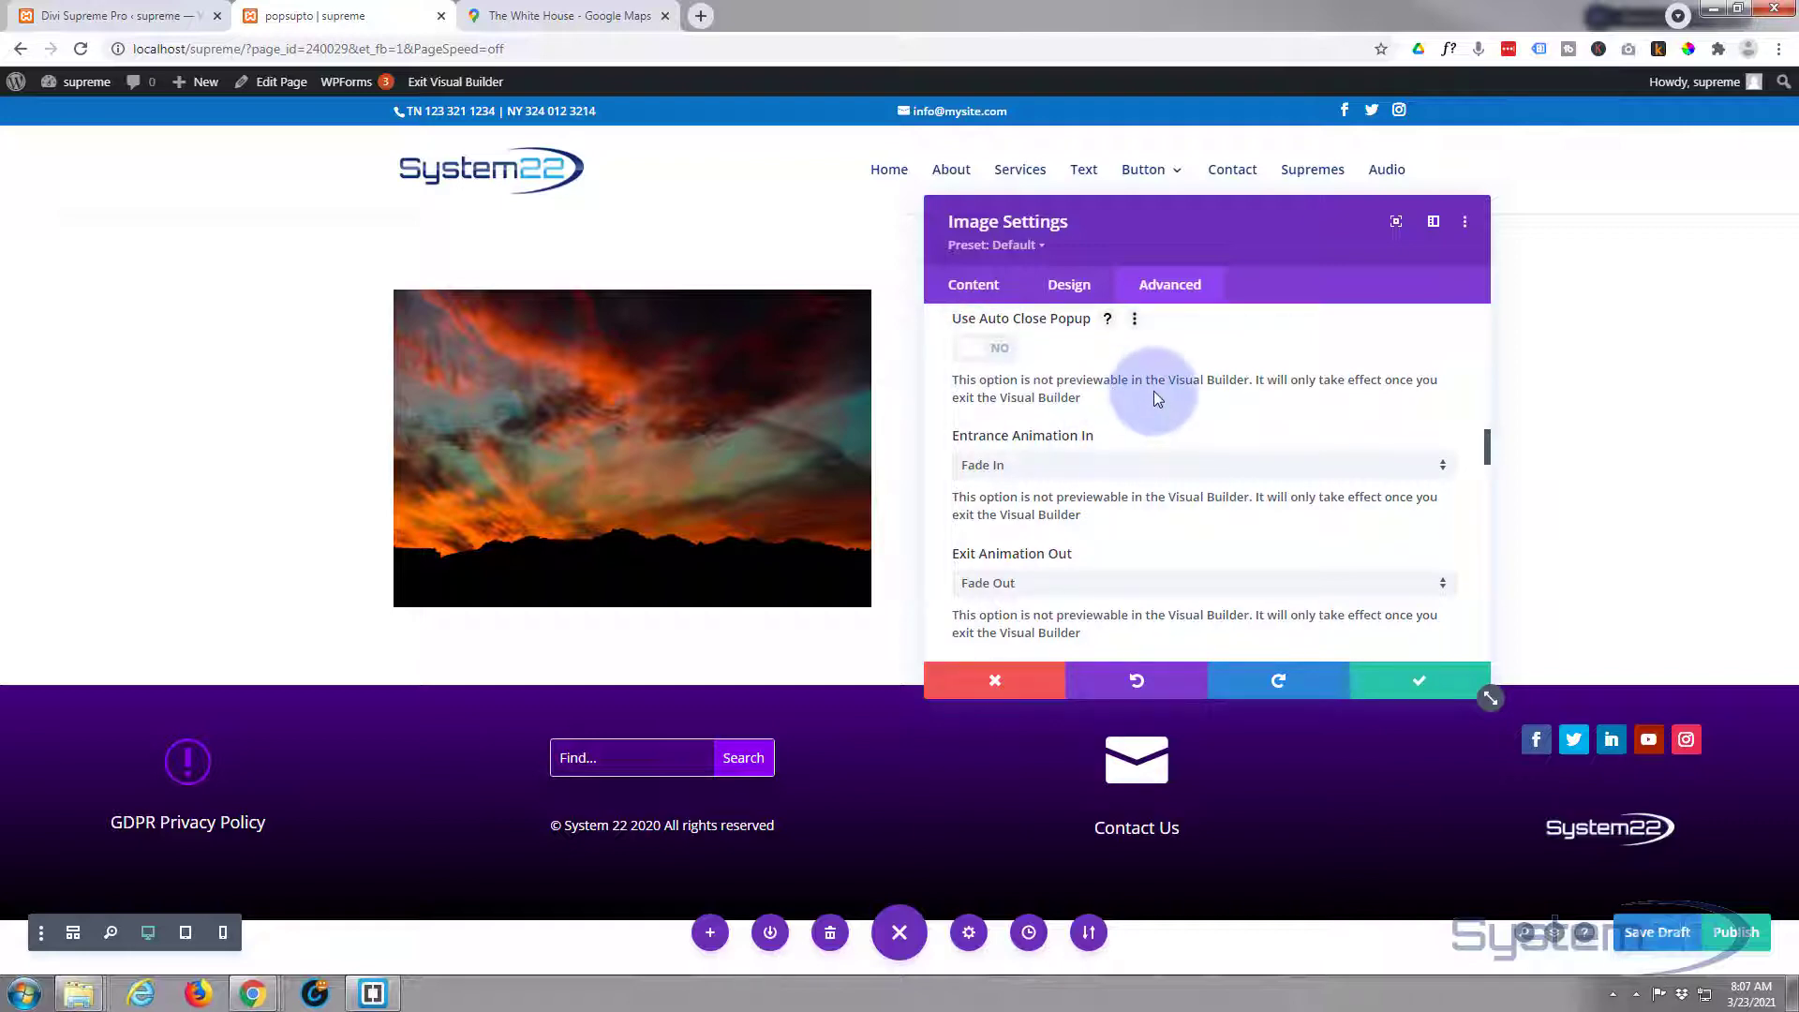
{"action": "scroll", "coordinate": [1155, 391], "scroll_direction": "down", "scroll_amount": 1}
{"action": "left_click", "coordinate": [1072, 375]}
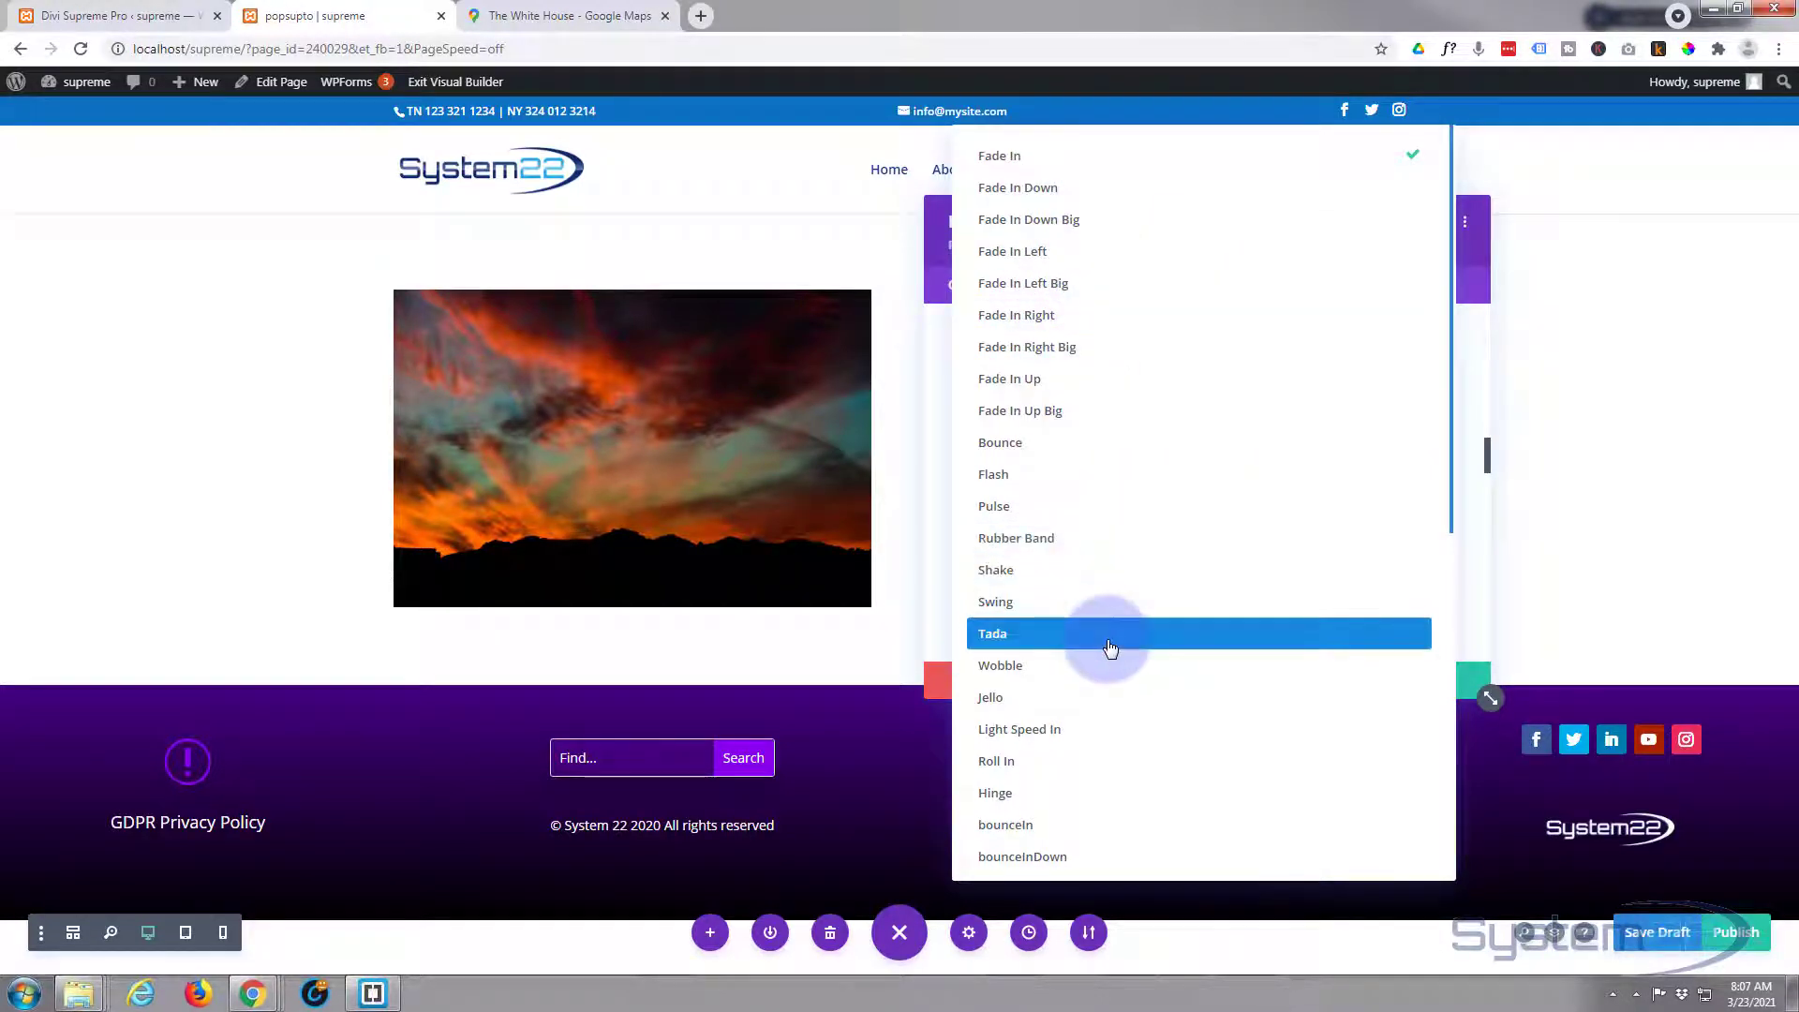
{"action": "left_click", "coordinate": [1469, 317]}
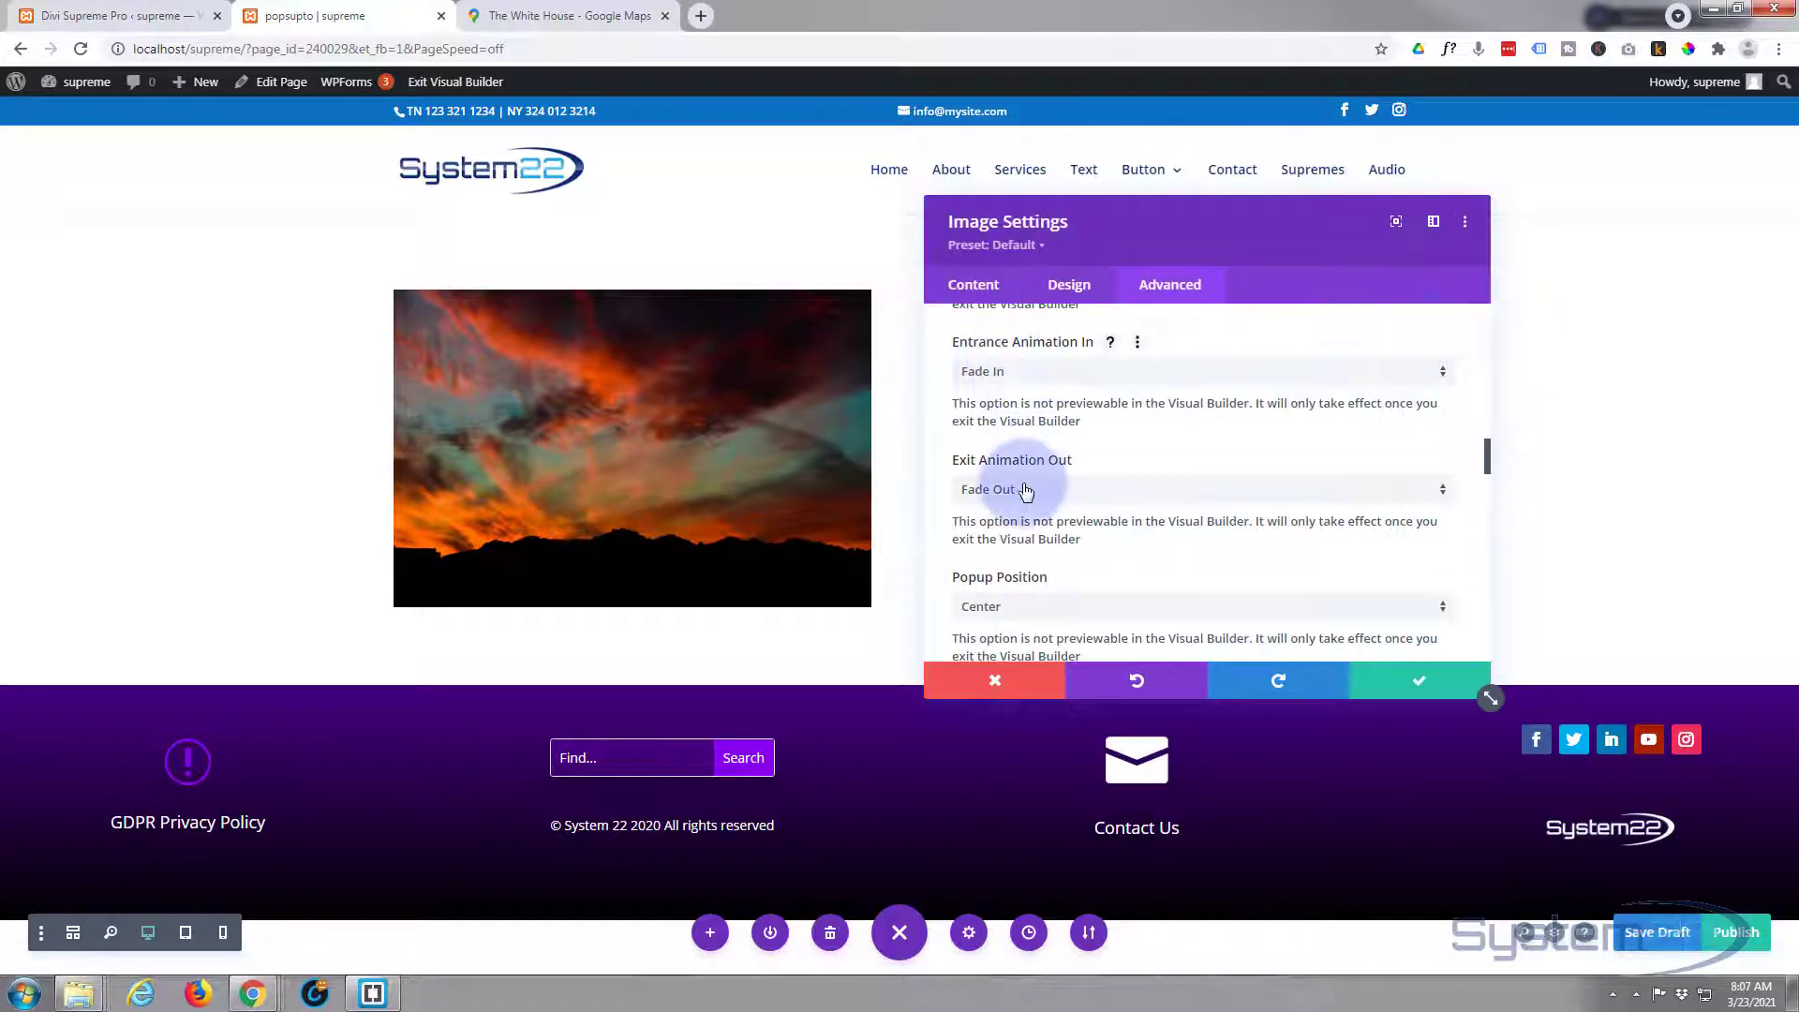
{"action": "scroll", "coordinate": [1048, 464], "scroll_direction": "down", "scroll_amount": 1}
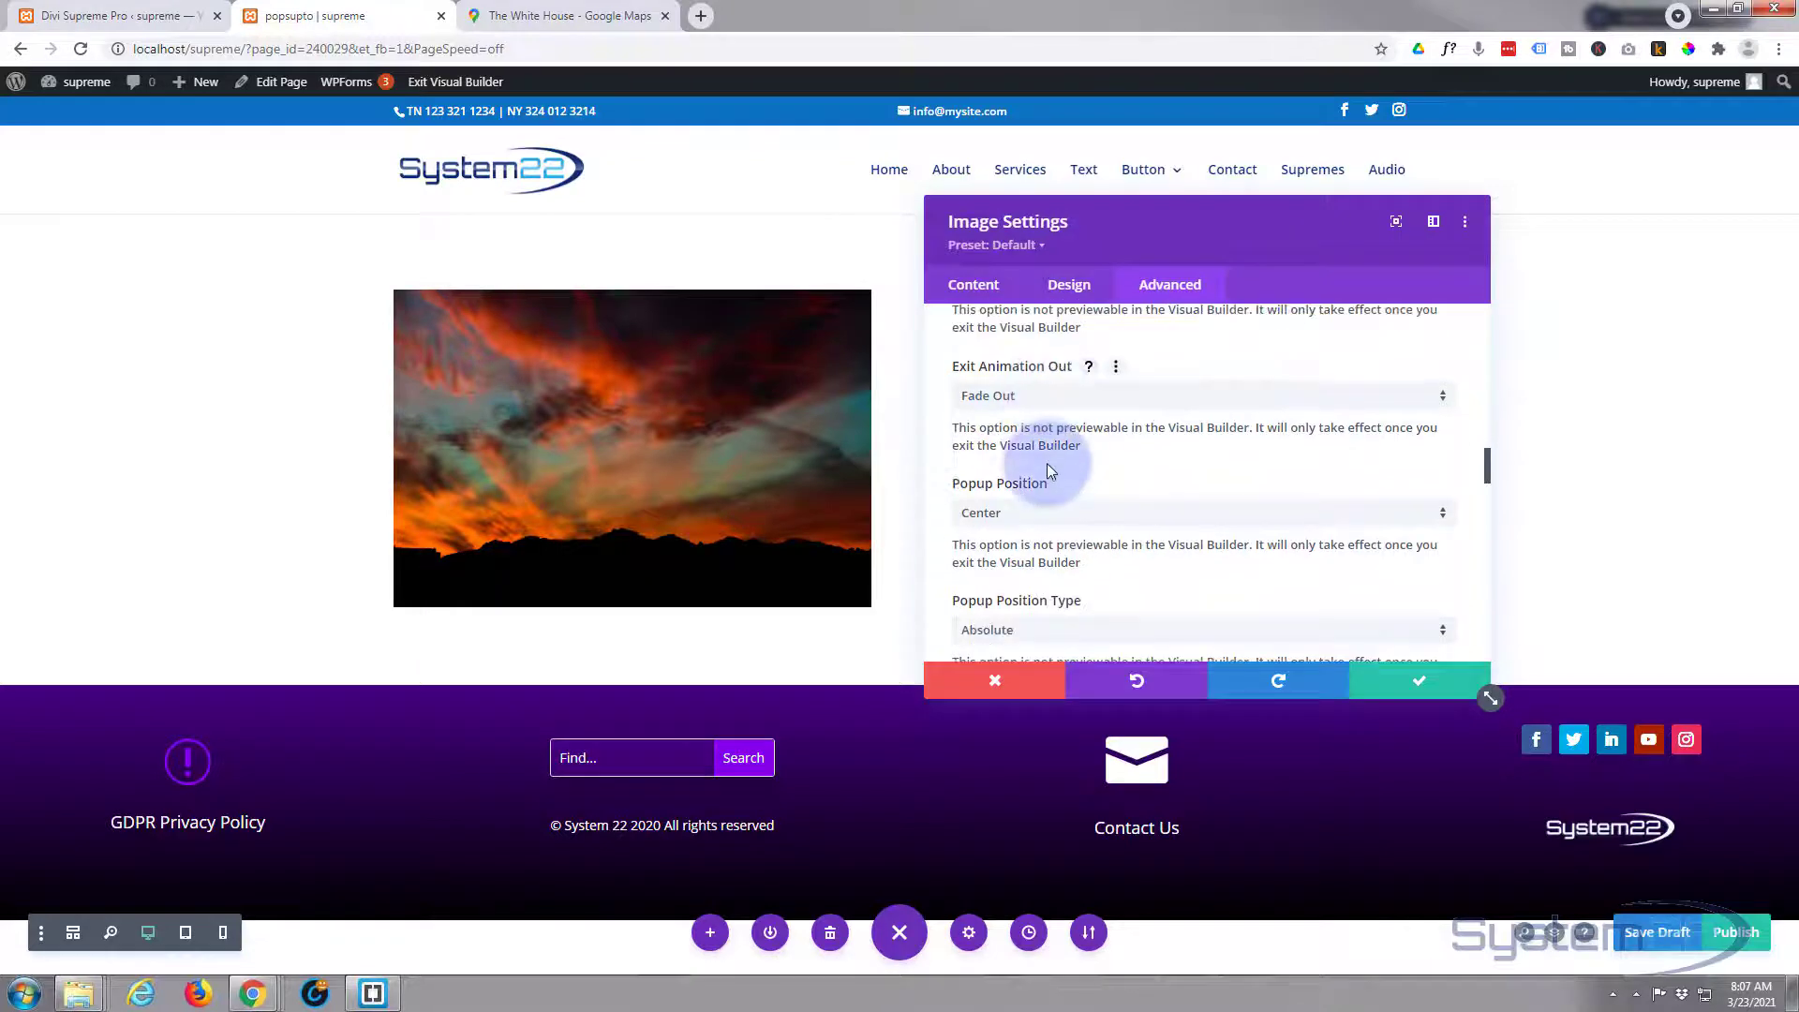
{"action": "scroll", "coordinate": [1049, 459], "scroll_direction": "down", "scroll_amount": 1}
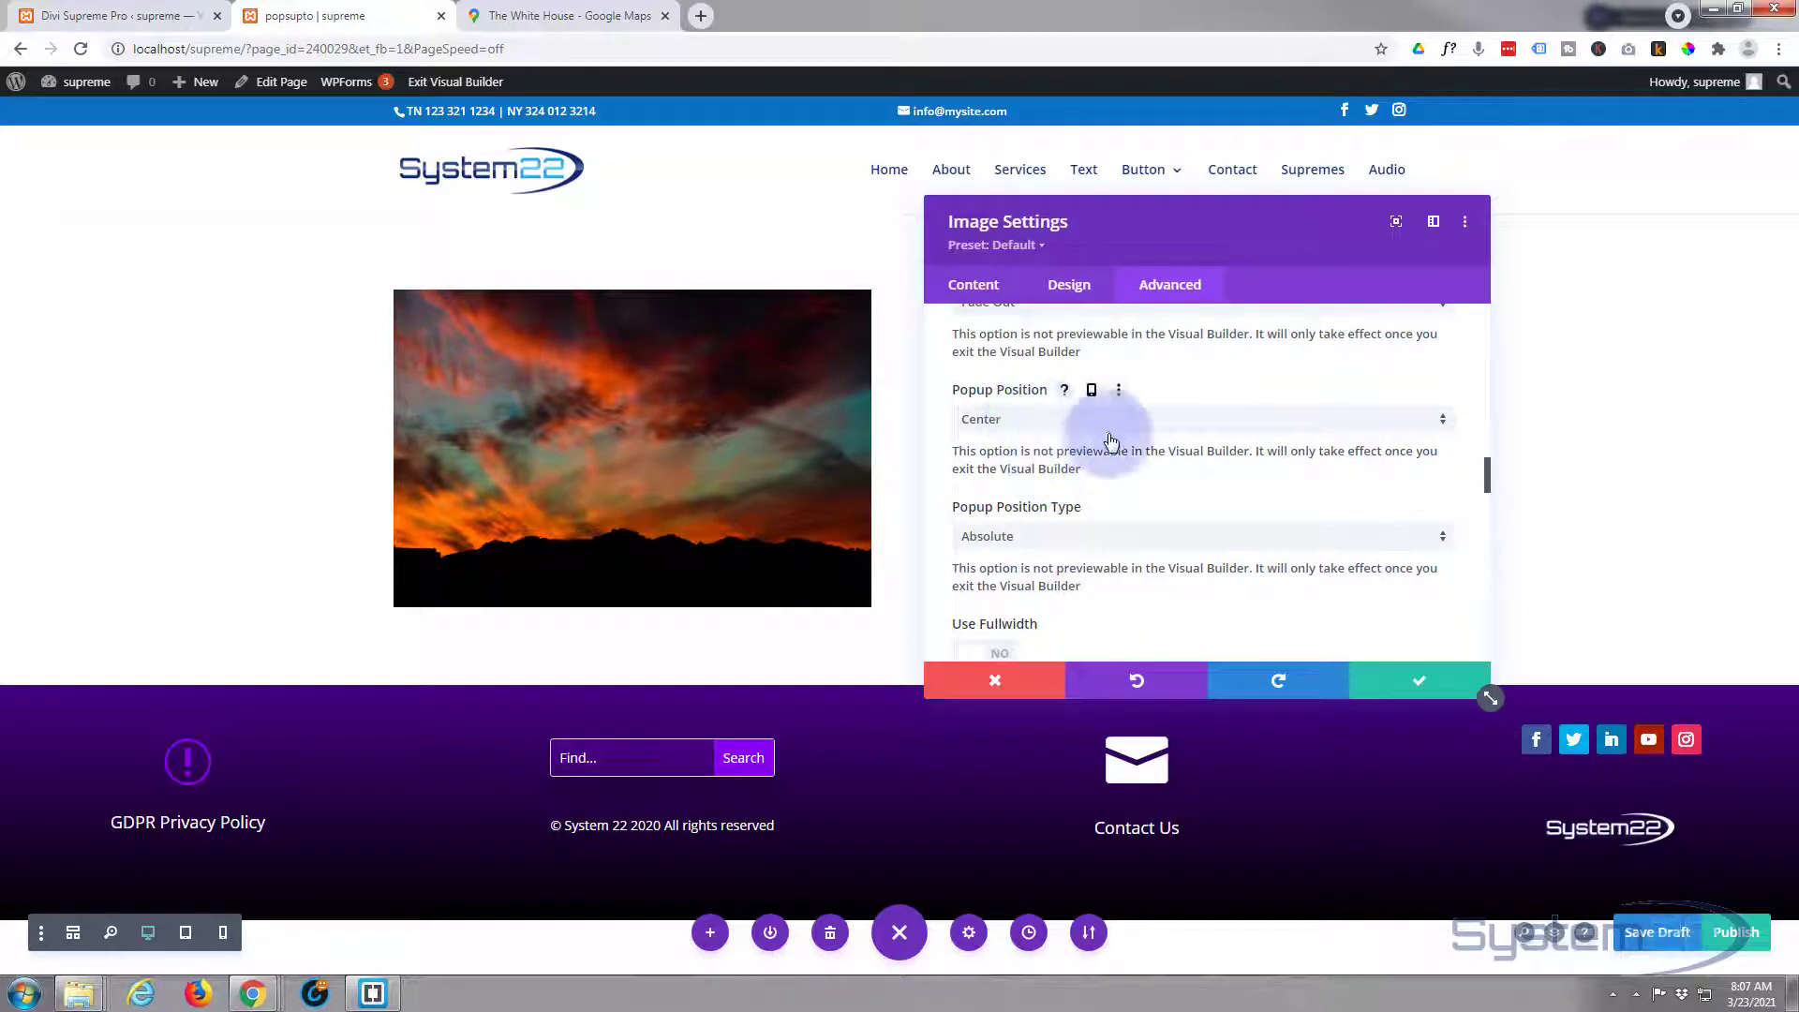
{"action": "scroll", "coordinate": [1129, 428], "scroll_direction": "down", "scroll_amount": 1}
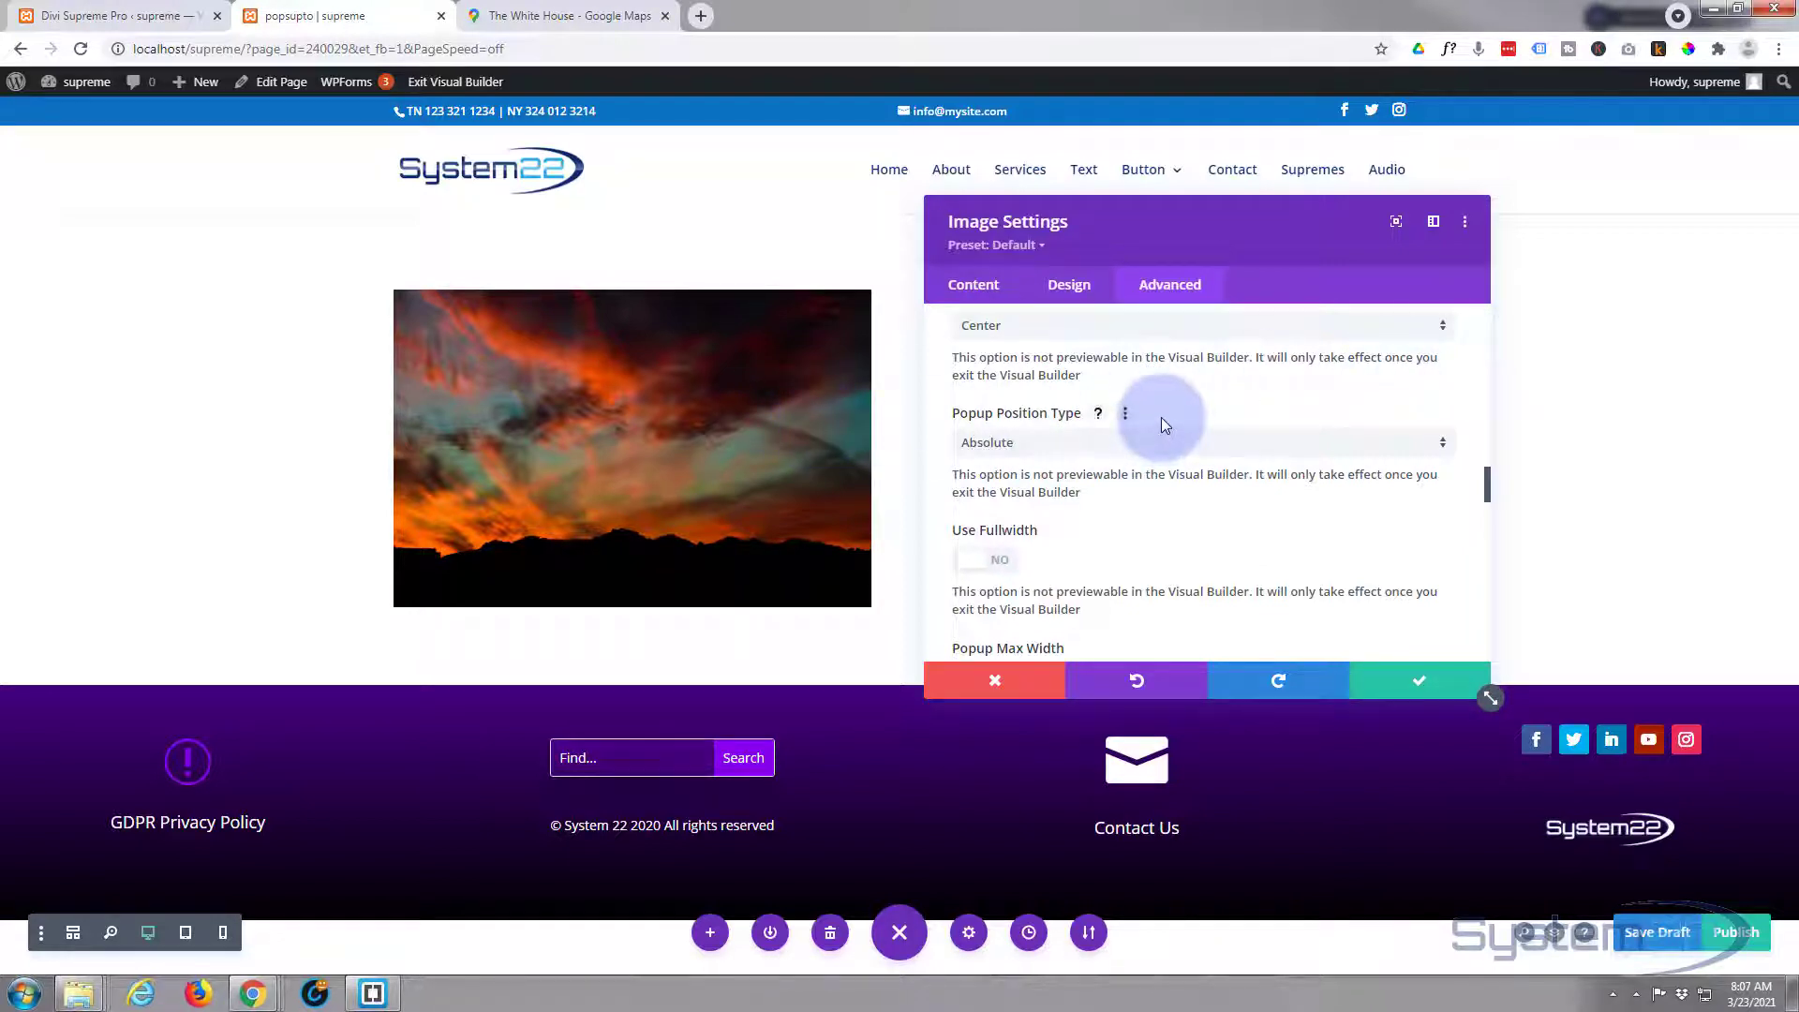
{"action": "scroll", "coordinate": [1165, 411], "scroll_direction": "down", "scroll_amount": 2}
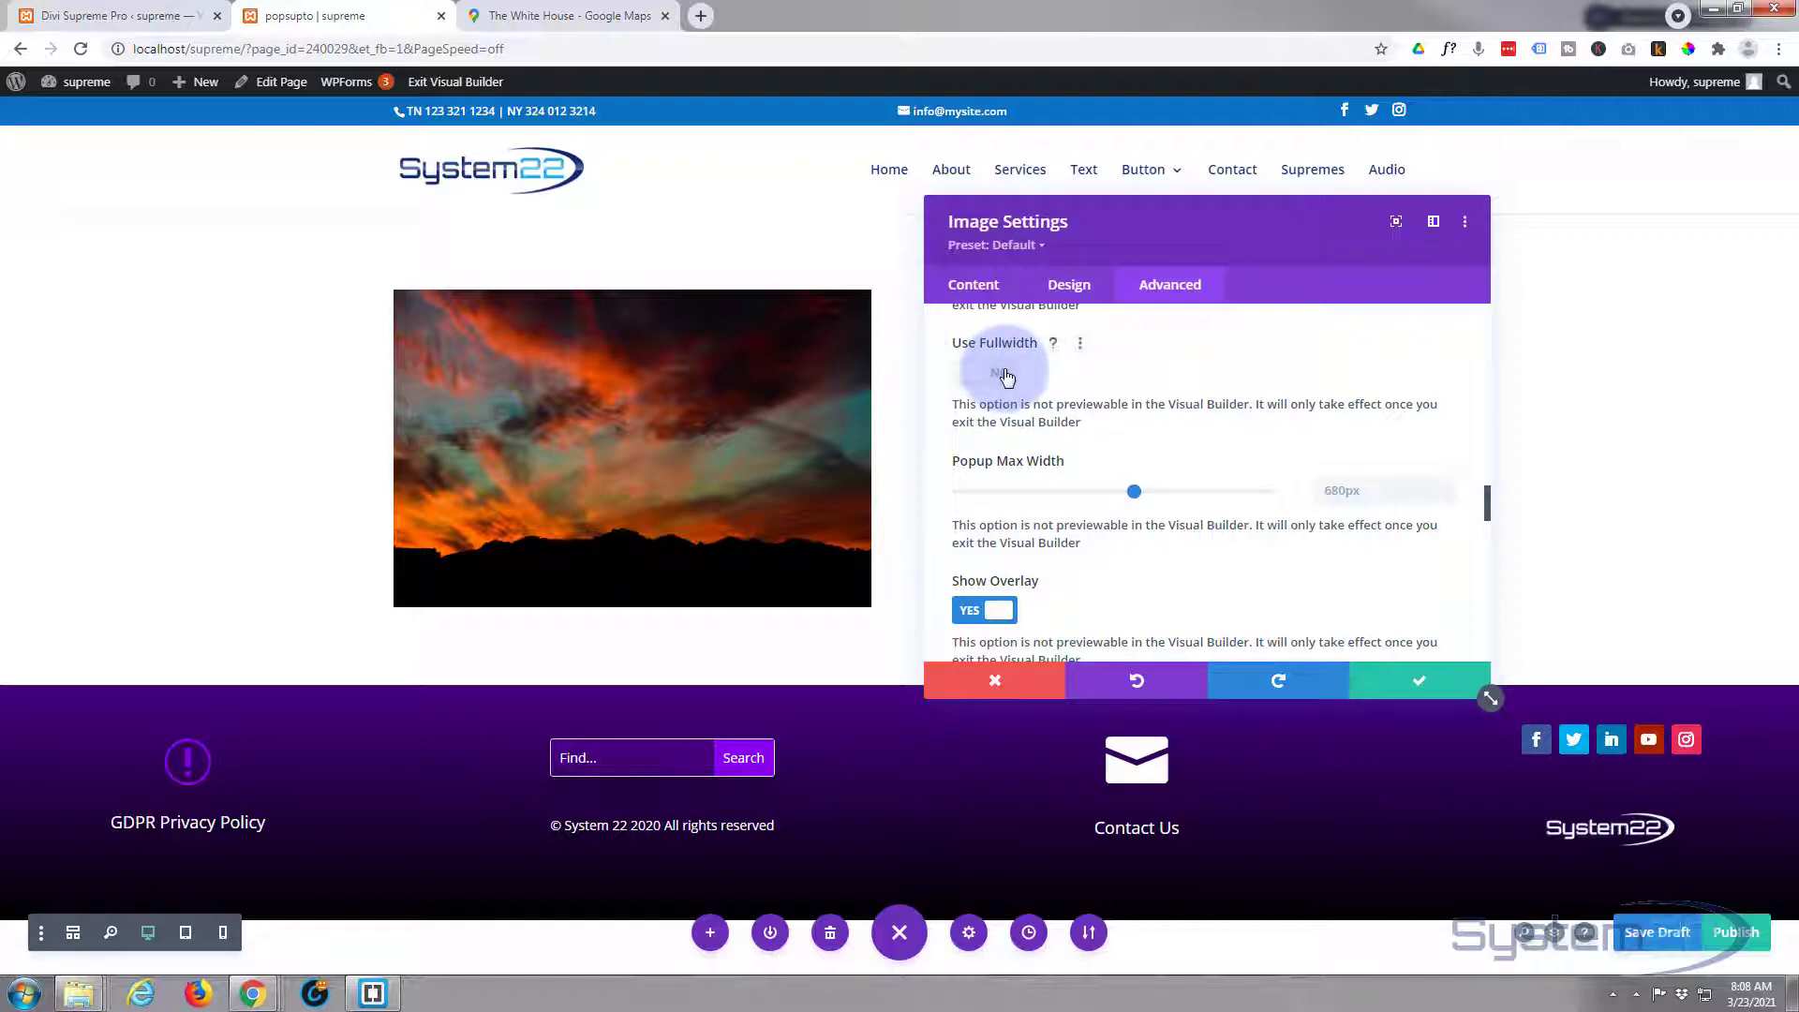
Examine the image popup's maximum width with its per-device settings, the overlay options, and the close button's placement, size, icon and colors.
{"action": "scroll", "coordinate": [1116, 374], "scroll_direction": "down", "scroll_amount": 1}
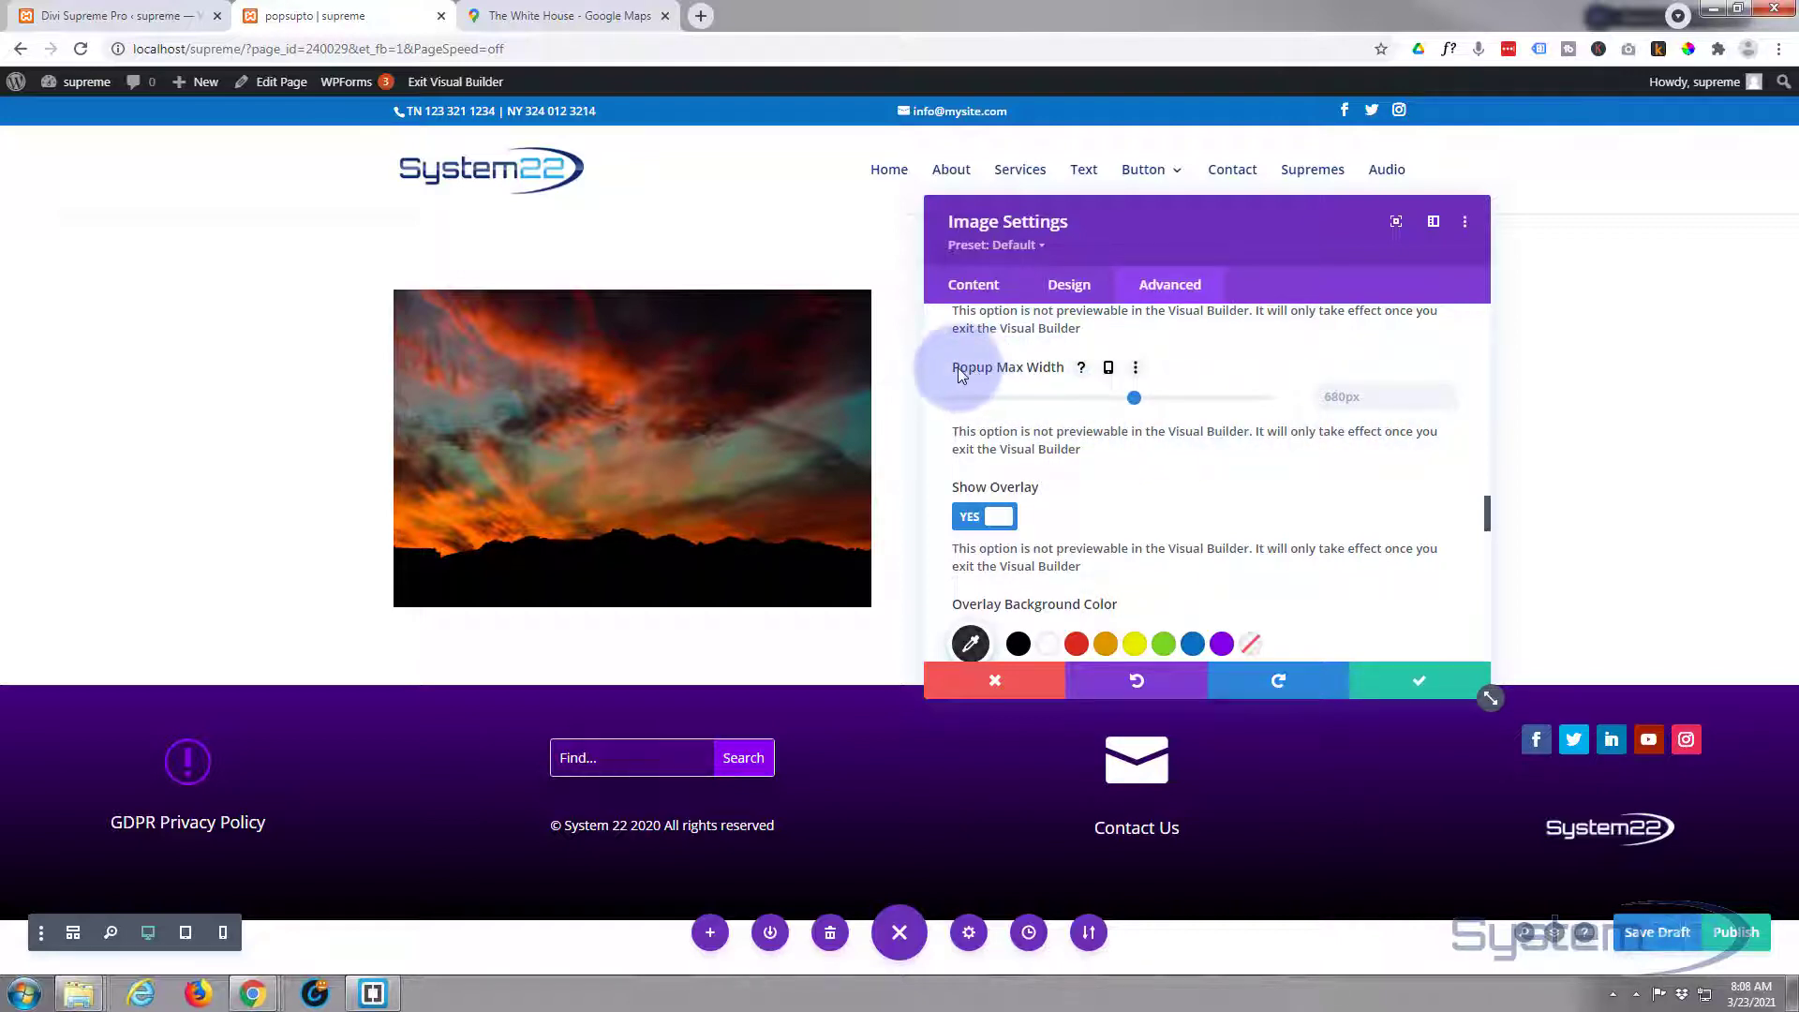
{"action": "left_click", "coordinate": [1108, 369]}
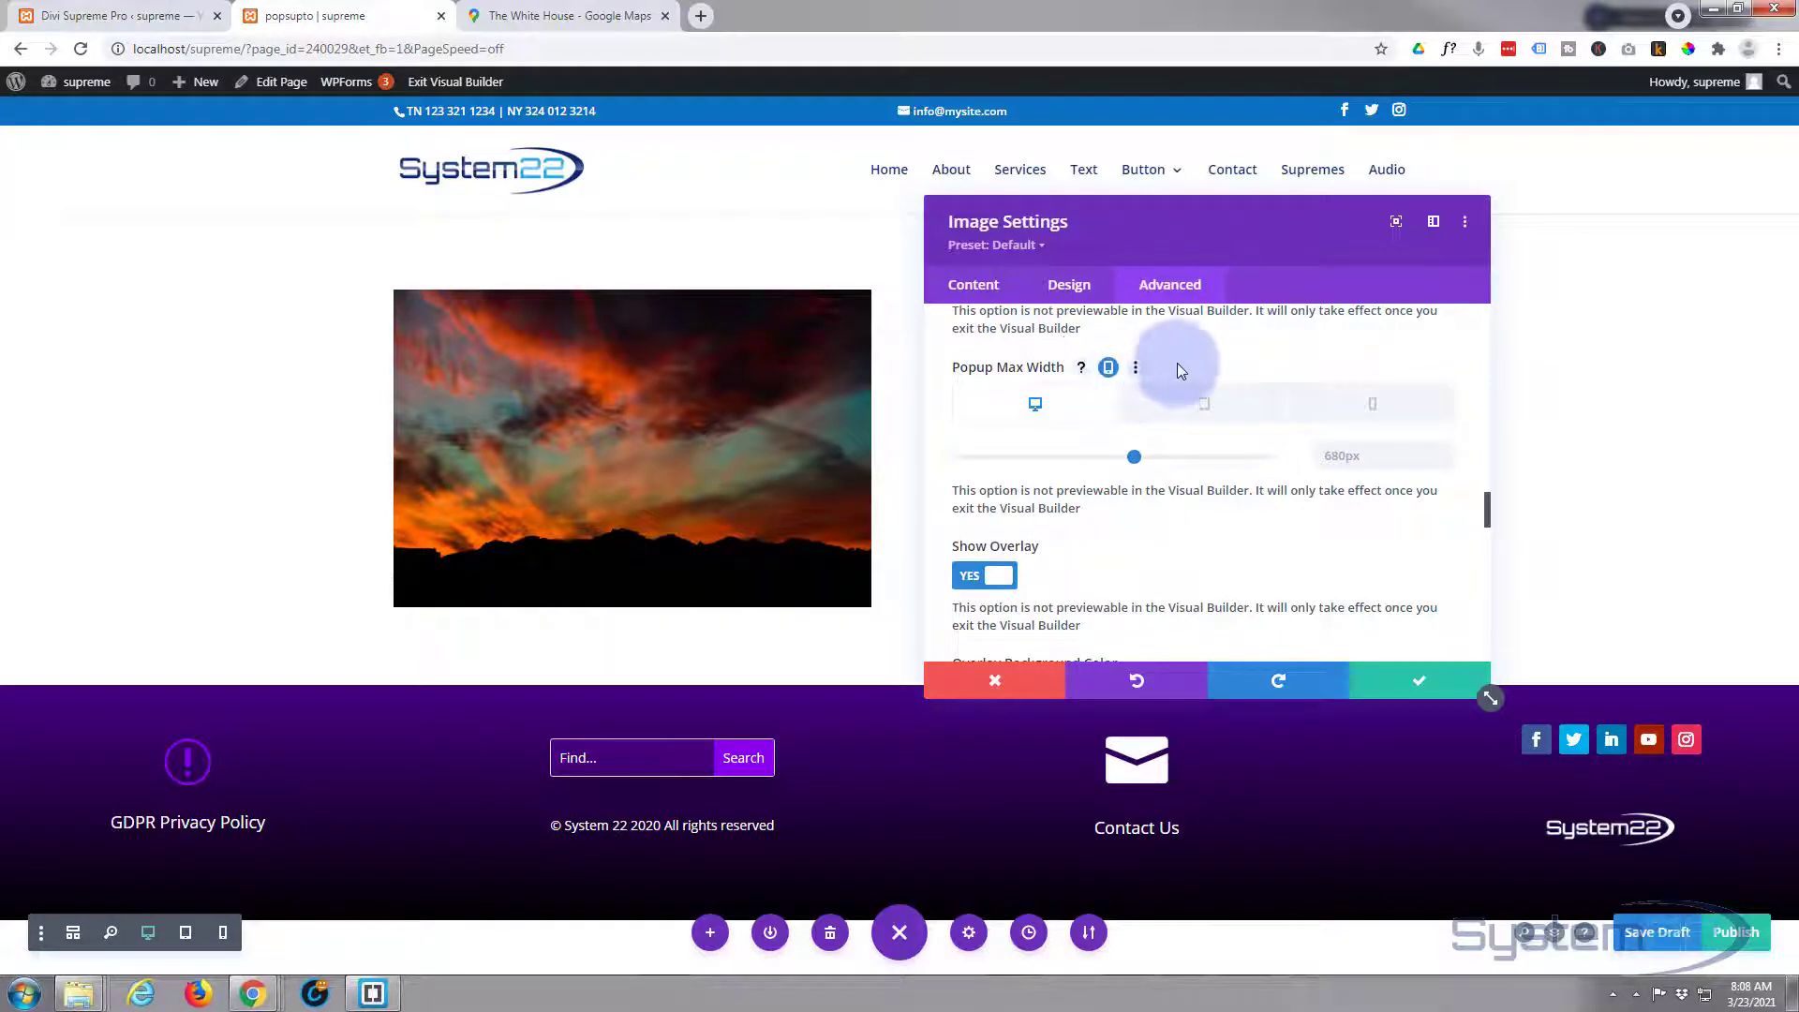
{"action": "left_click", "coordinate": [1109, 368]}
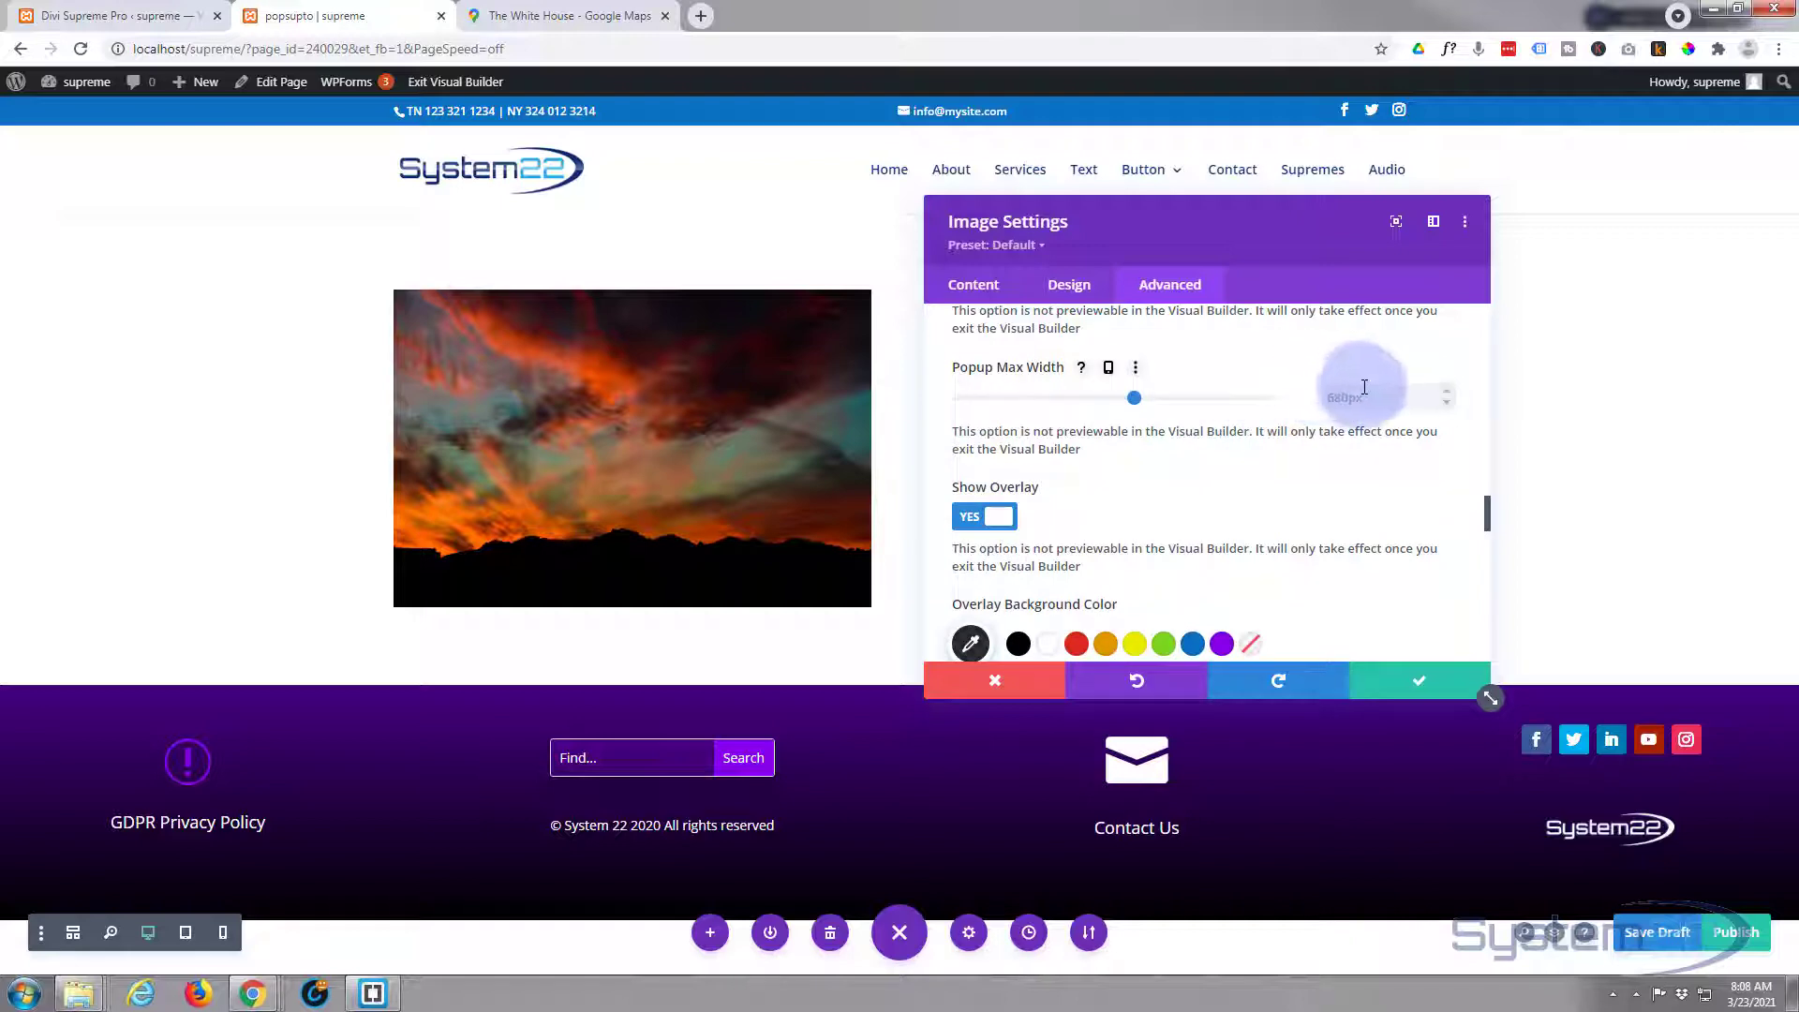
{"action": "scroll", "coordinate": [1220, 456], "scroll_direction": "down", "scroll_amount": 1}
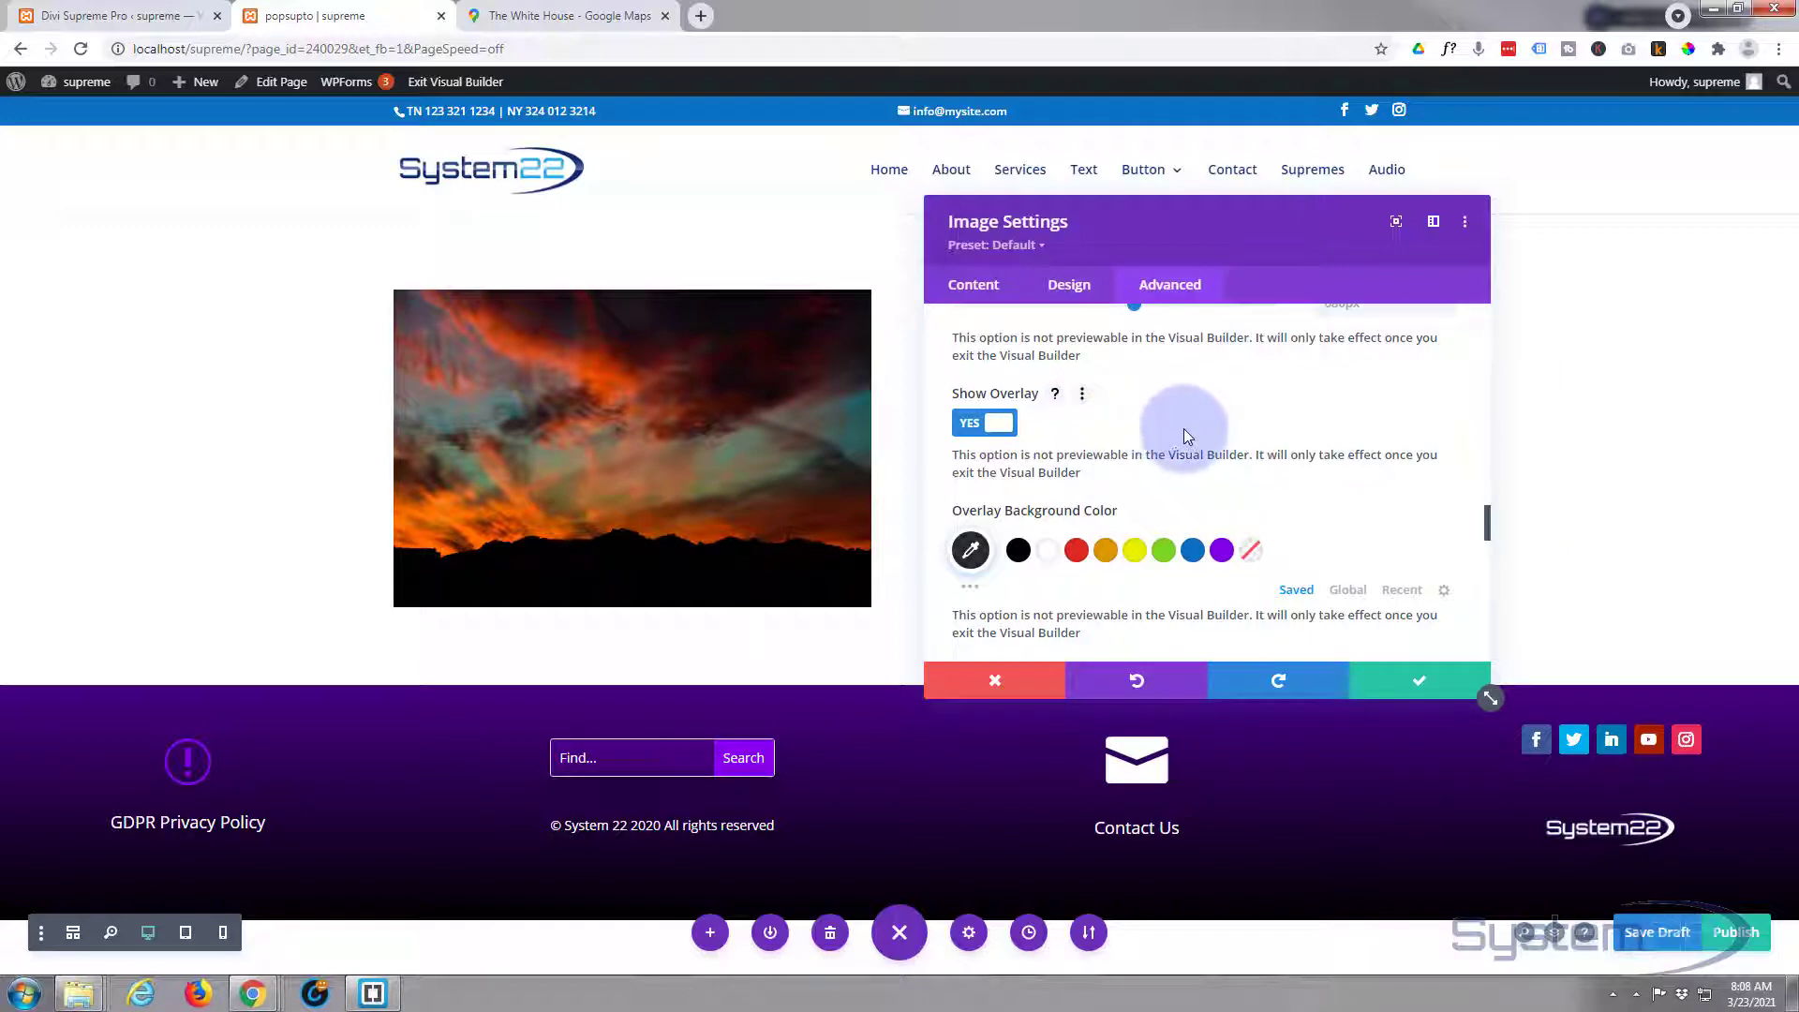
{"action": "scroll", "coordinate": [1184, 434], "scroll_direction": "down", "scroll_amount": 1}
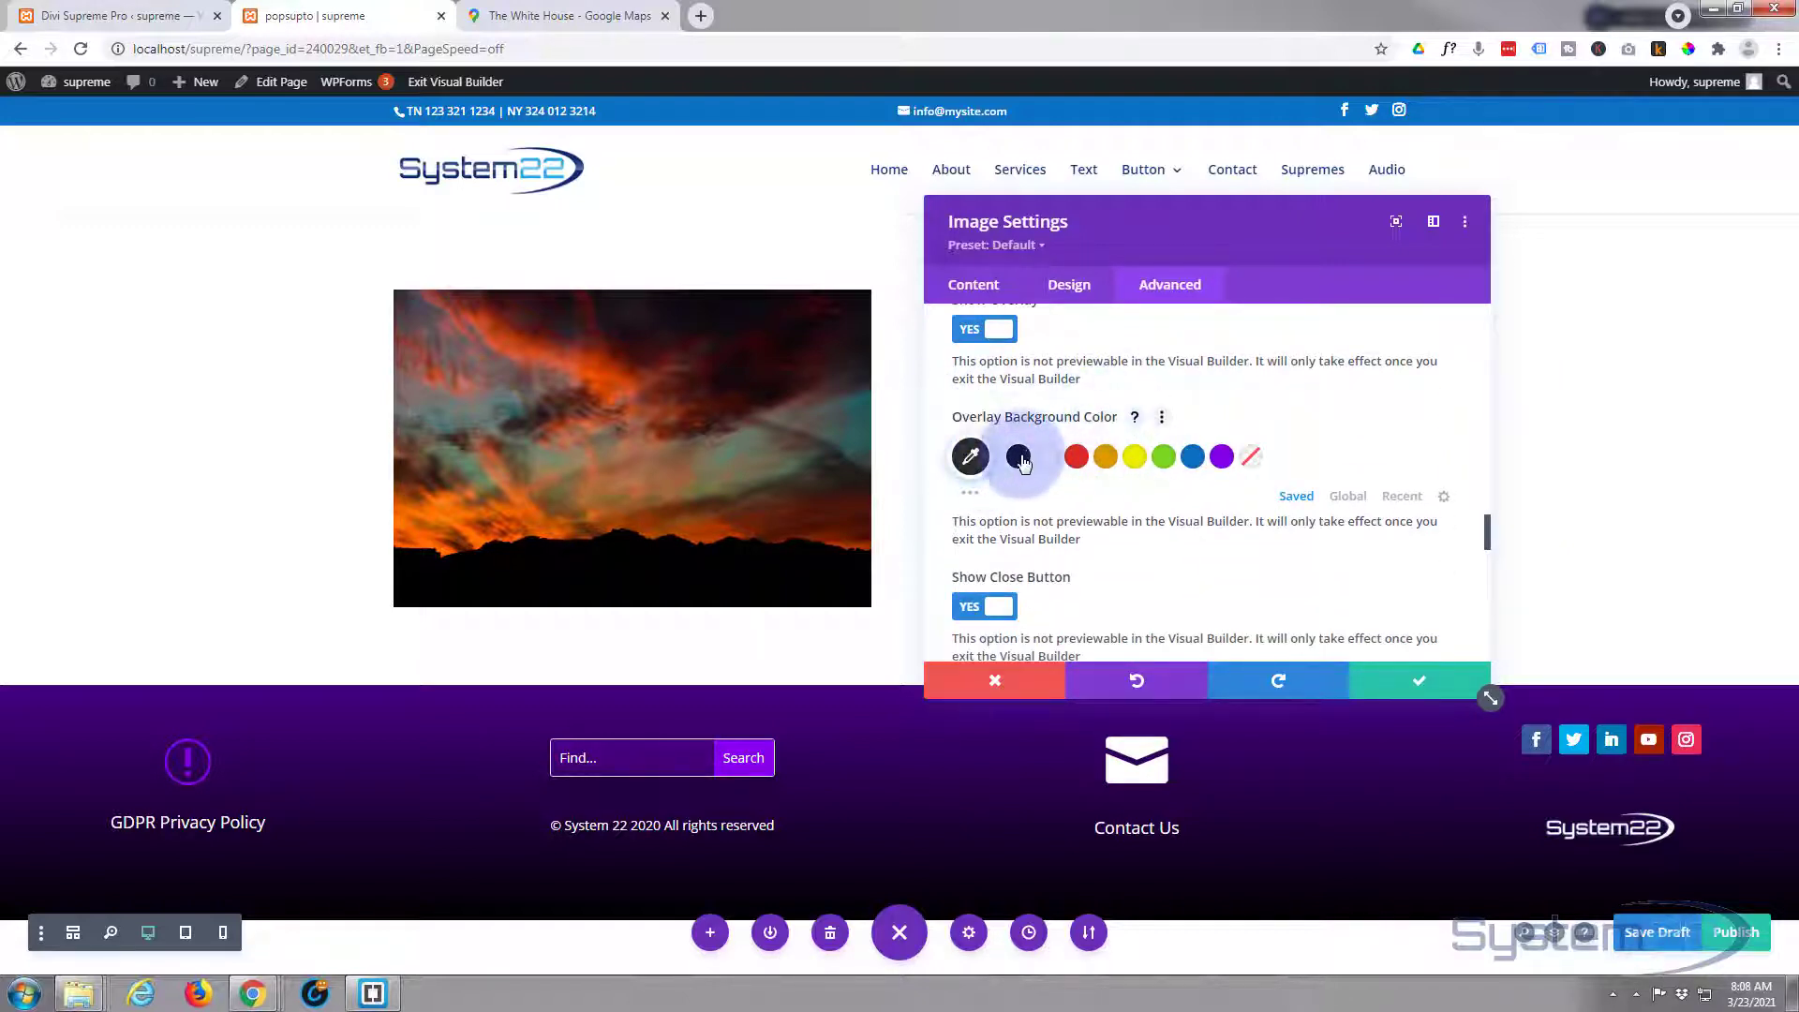
{"action": "scroll", "coordinate": [1138, 476], "scroll_direction": "down", "scroll_amount": 2}
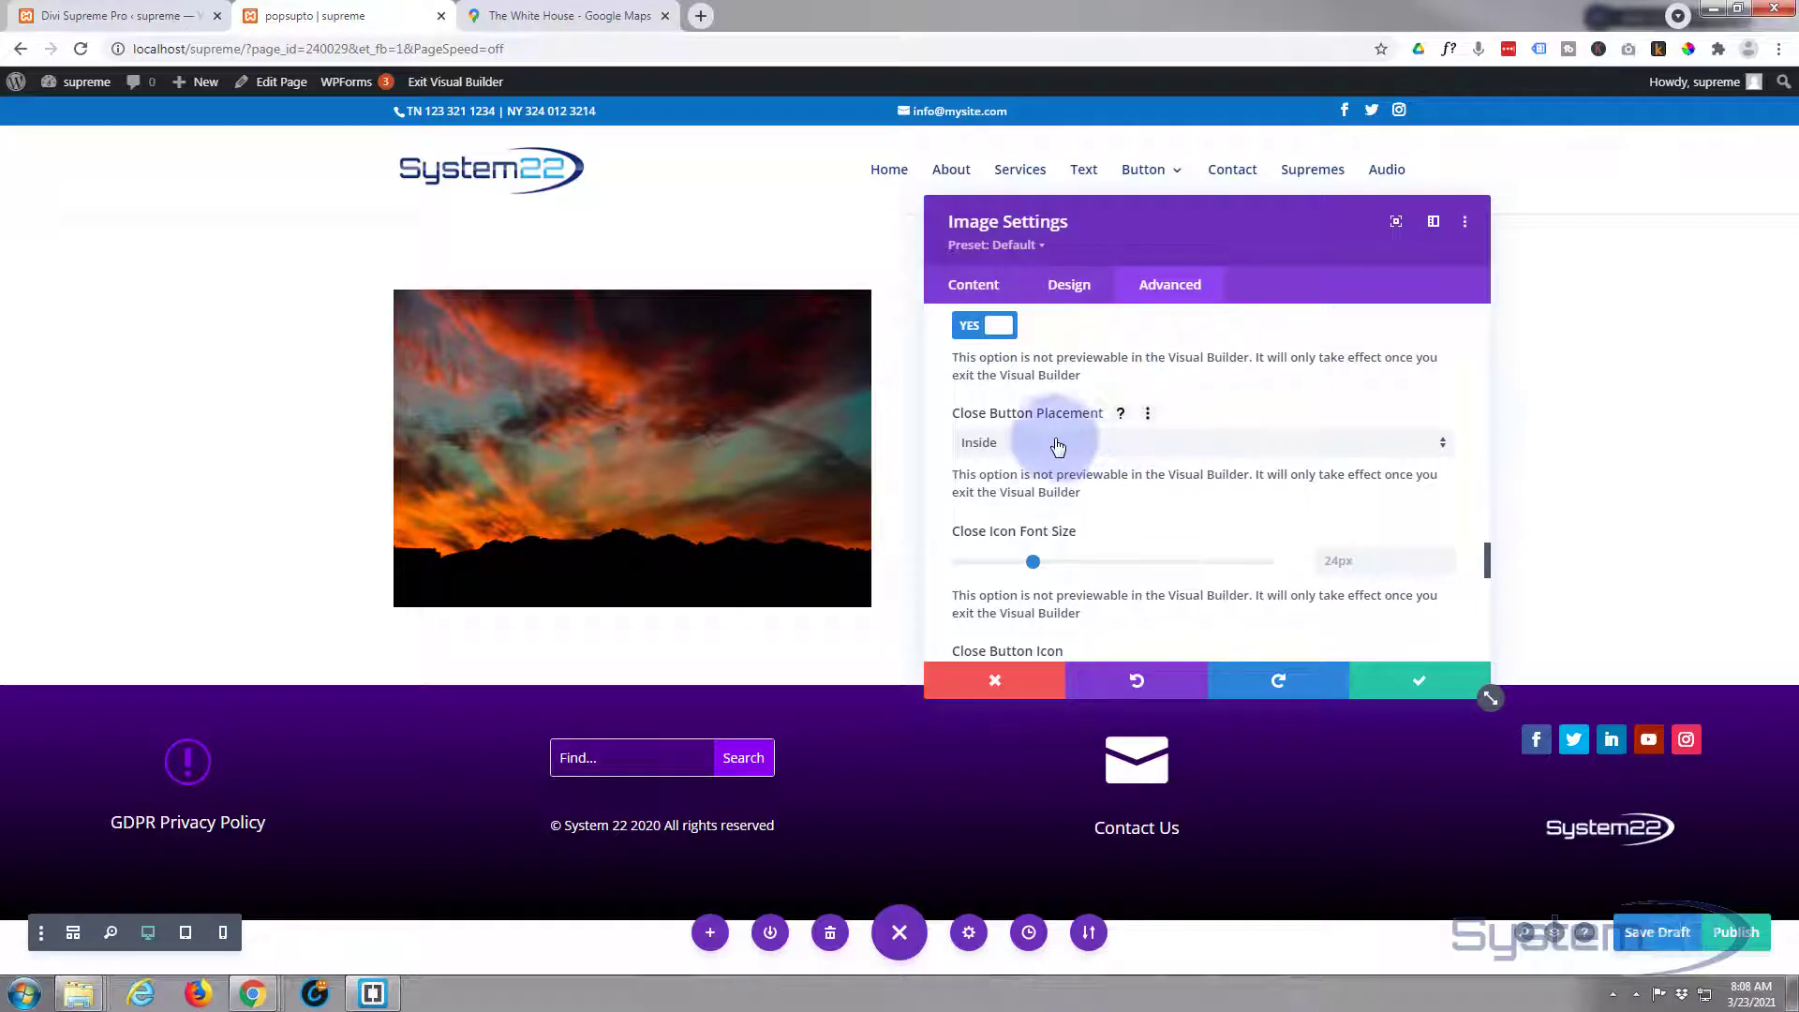
{"action": "scroll", "coordinate": [1121, 439], "scroll_direction": "down", "scroll_amount": 1}
{"action": "scroll", "coordinate": [1121, 440], "scroll_direction": "down", "scroll_amount": 2}
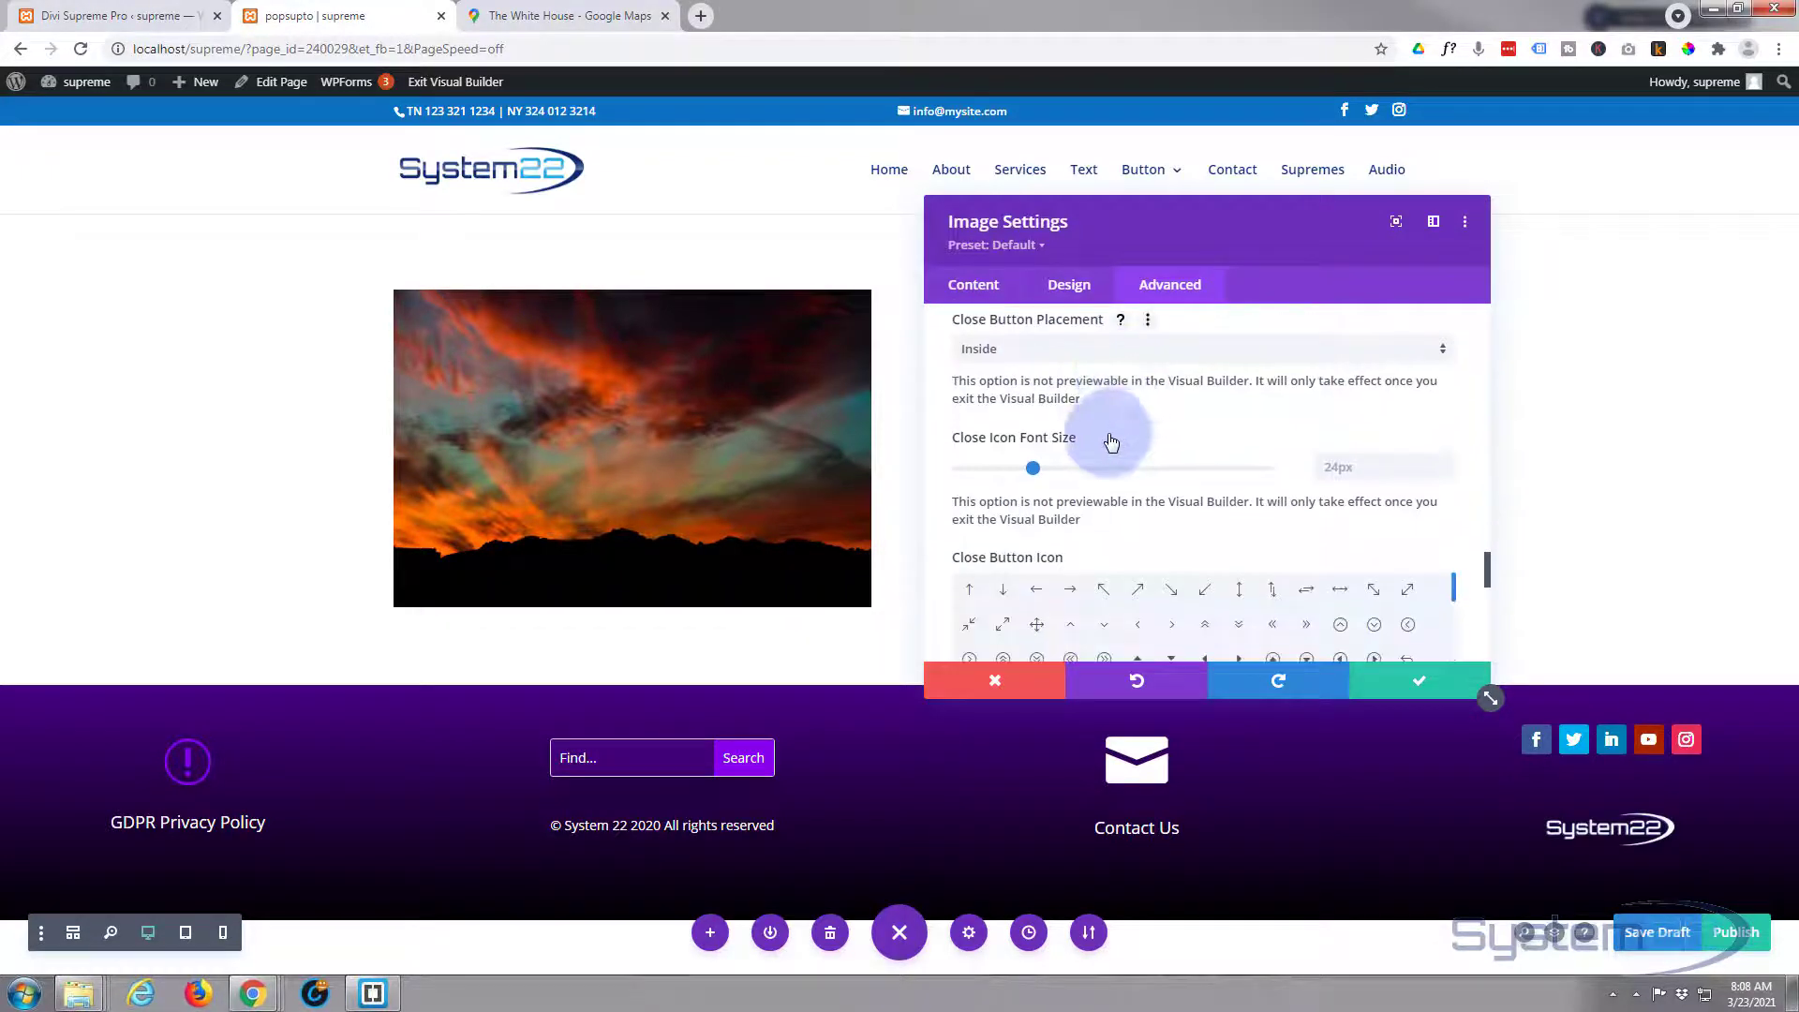
{"action": "scroll", "coordinate": [1117, 455], "scroll_direction": "down", "scroll_amount": 2}
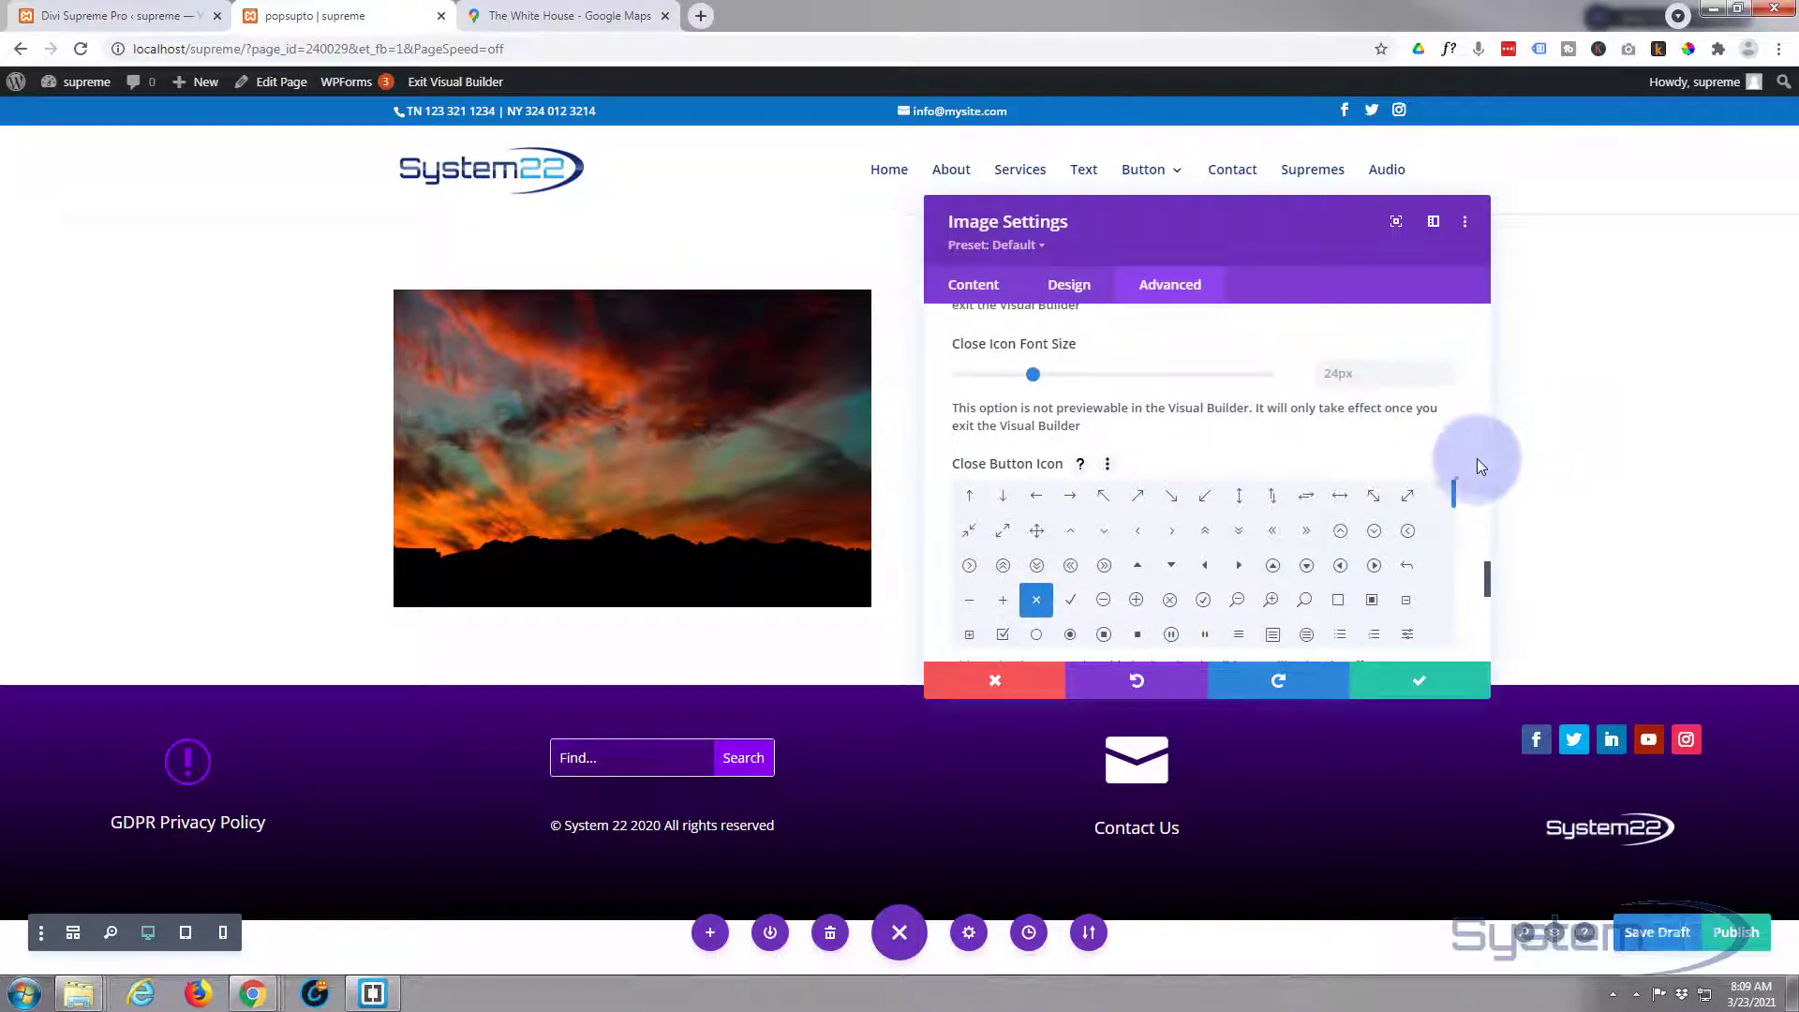
{"action": "scroll", "coordinate": [1471, 456], "scroll_direction": "down", "scroll_amount": 4}
{"action": "scroll", "coordinate": [1471, 451], "scroll_direction": "down", "scroll_amount": 2}
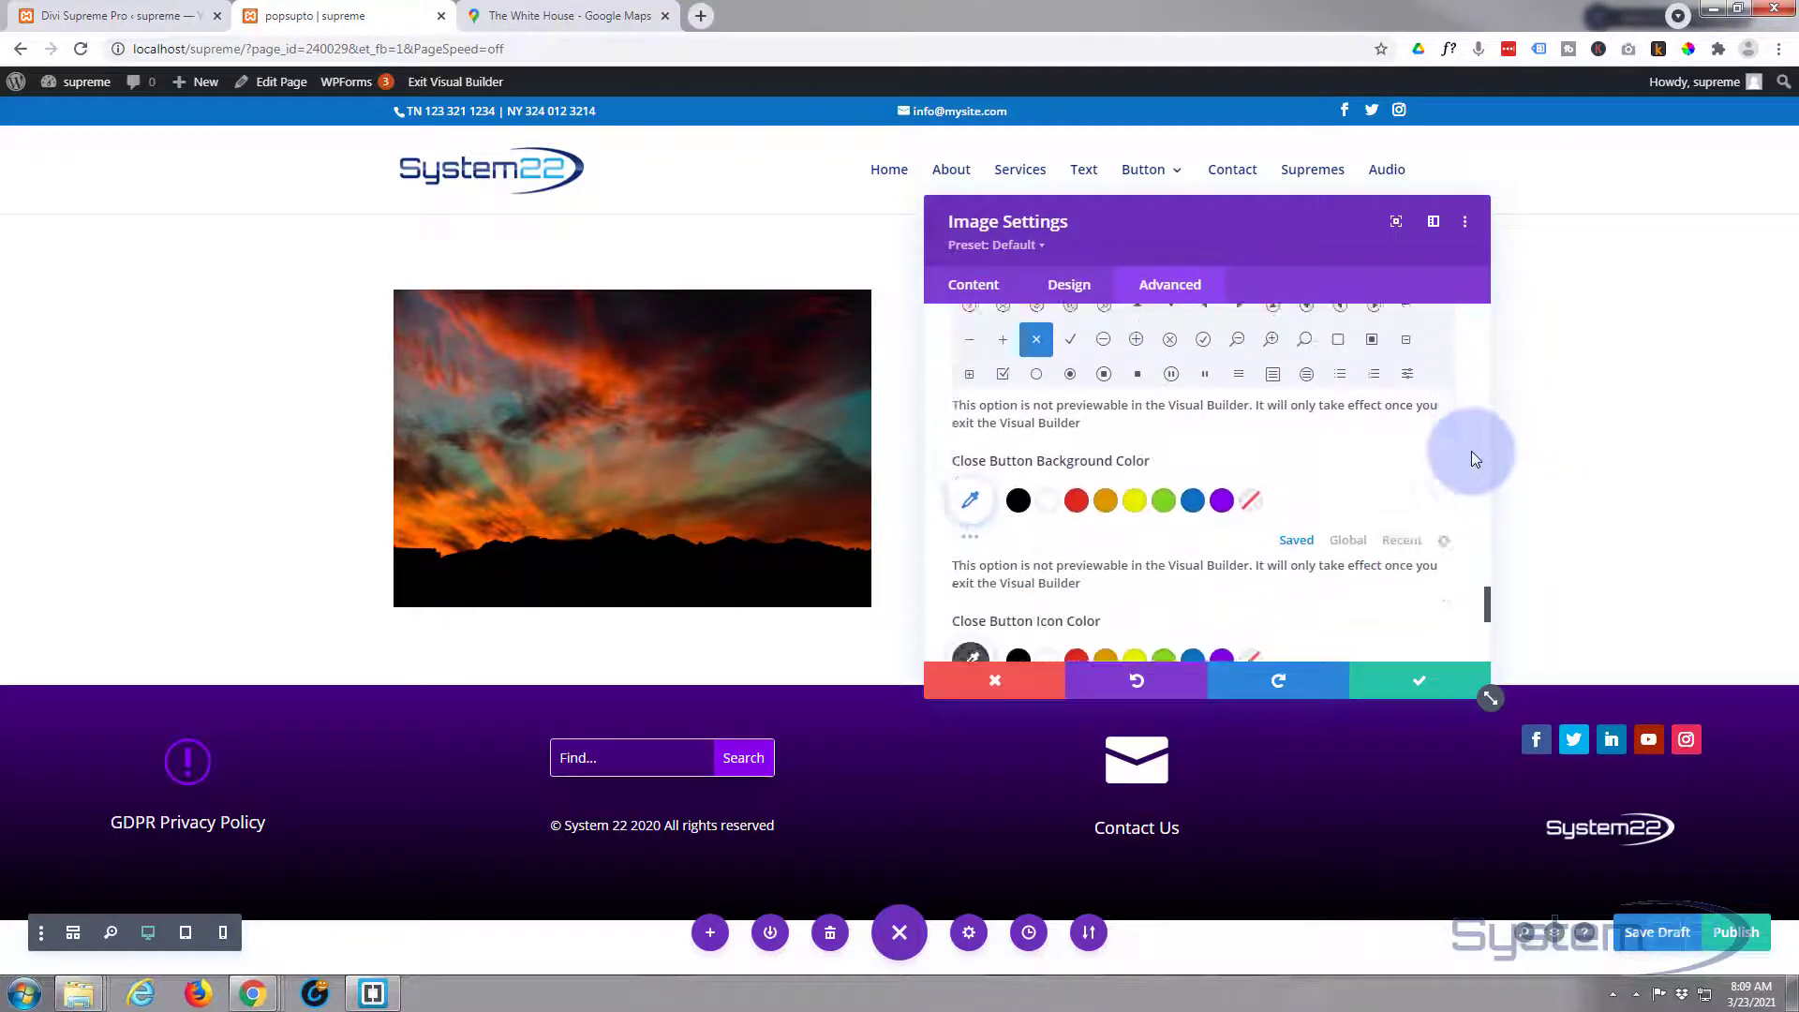
{"action": "scroll", "coordinate": [1025, 483], "scroll_direction": "down", "scroll_amount": 2}
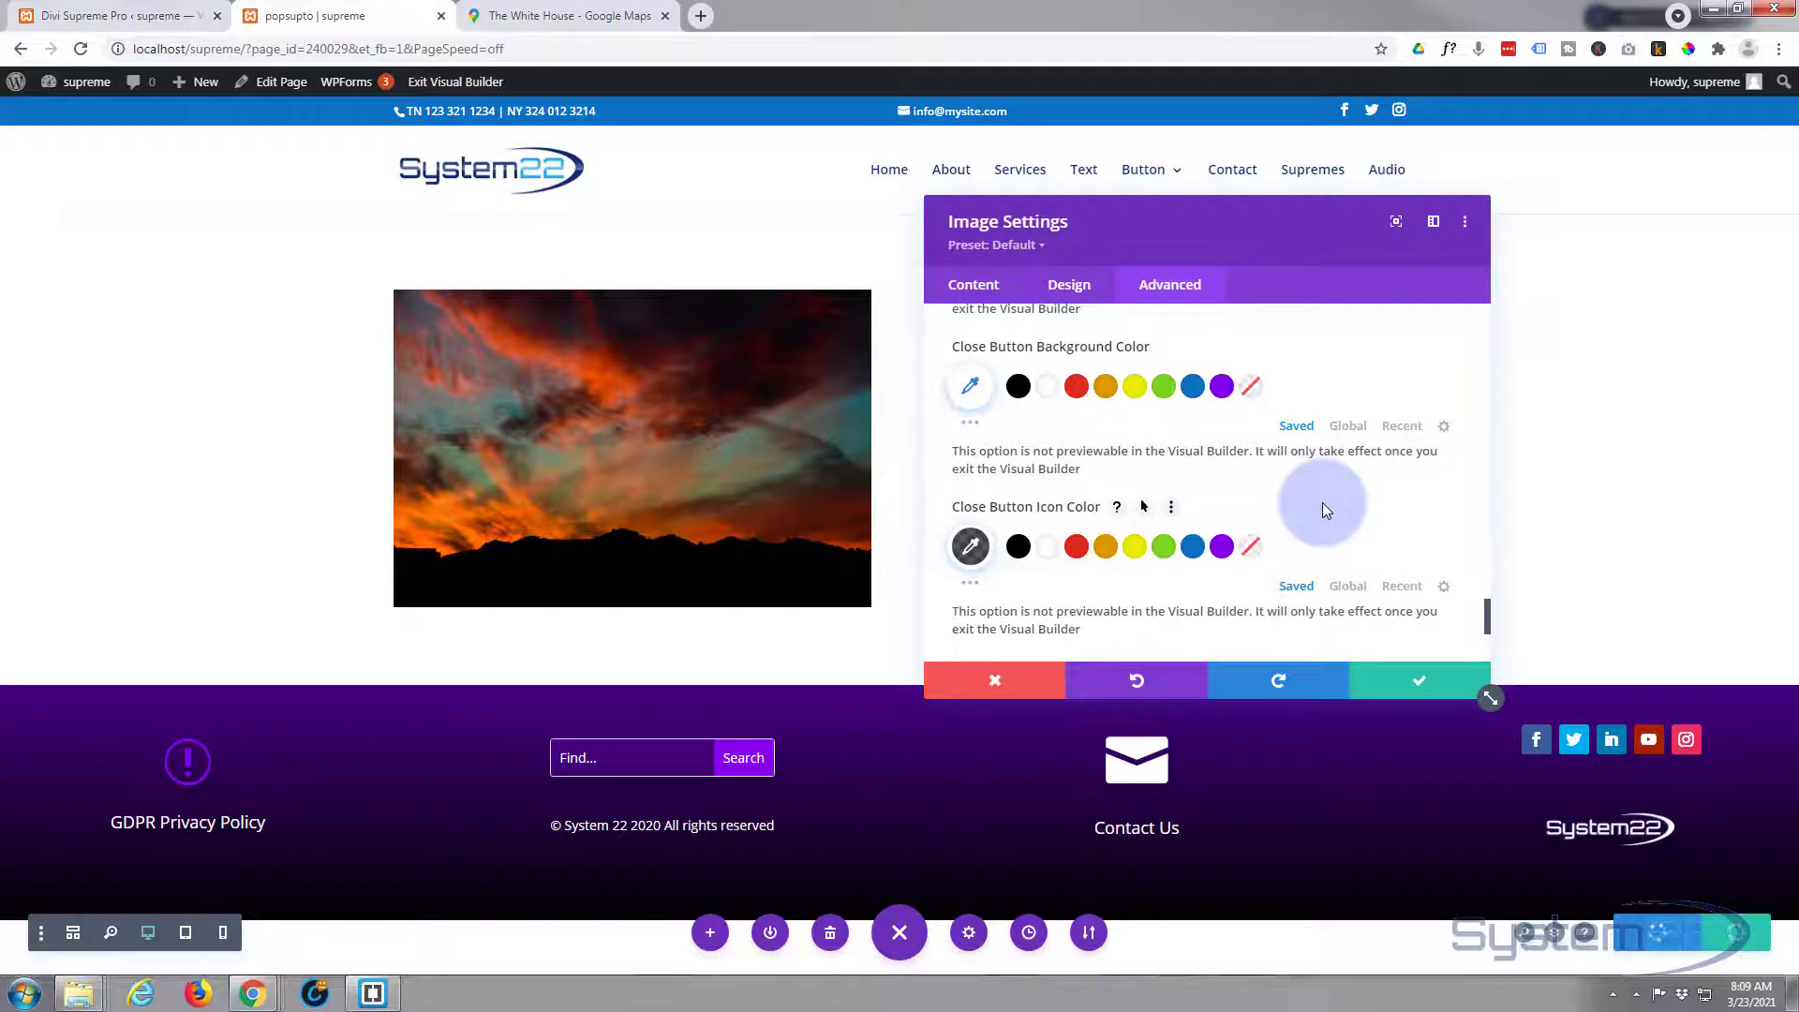
{"action": "scroll", "coordinate": [1323, 502], "scroll_direction": "down", "scroll_amount": 5}
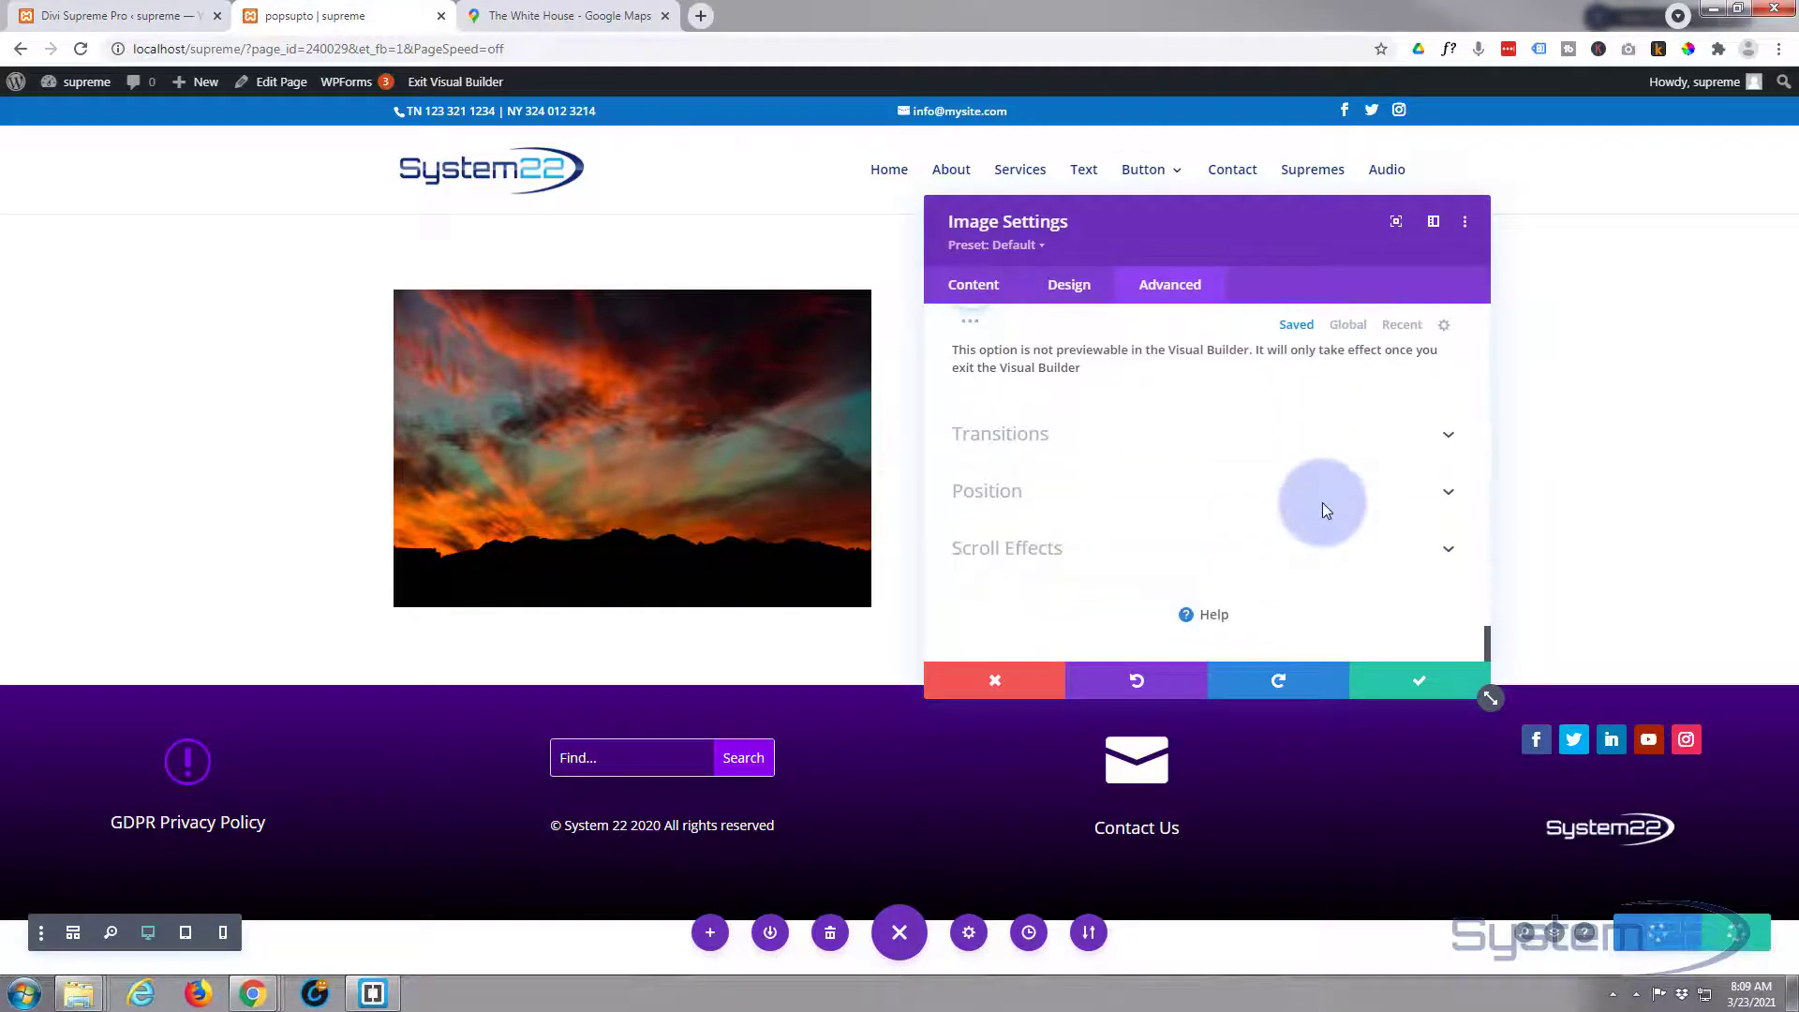
Save the image settings and the page draft, and exit the Visual Builder.
{"action": "left_click", "coordinate": [1421, 682]}
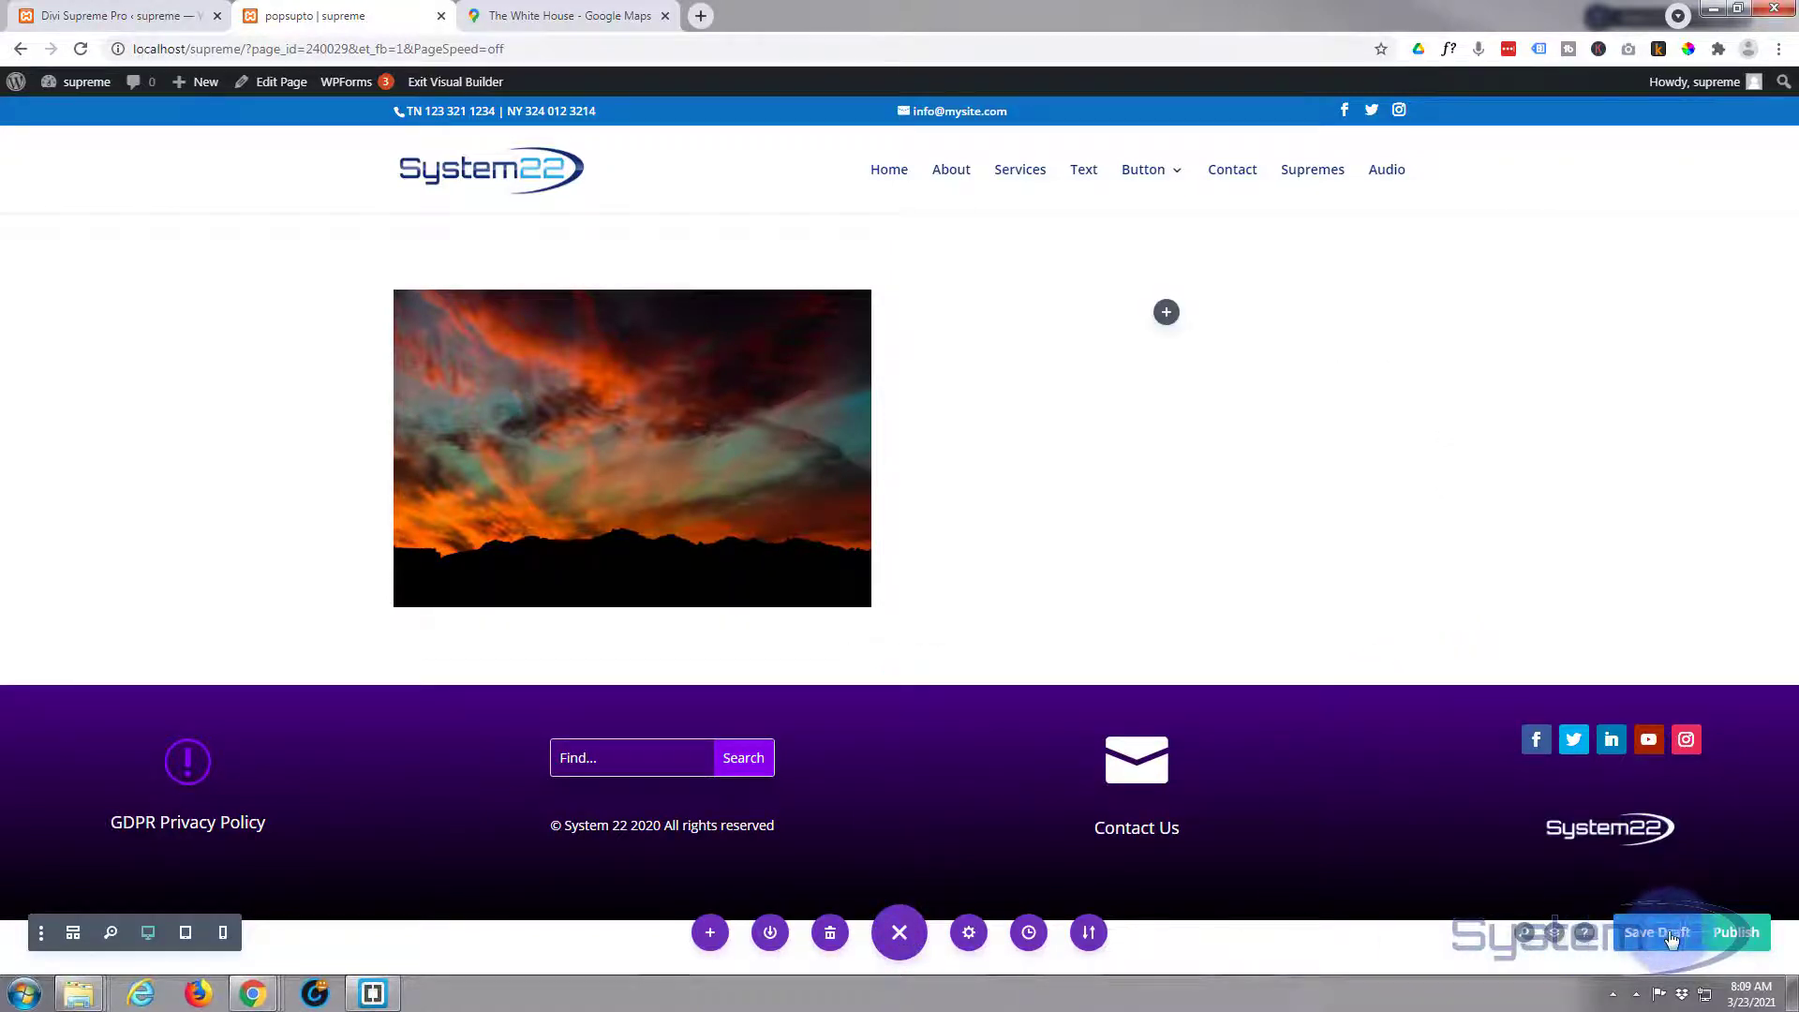
{"action": "left_click", "coordinate": [438, 83]}
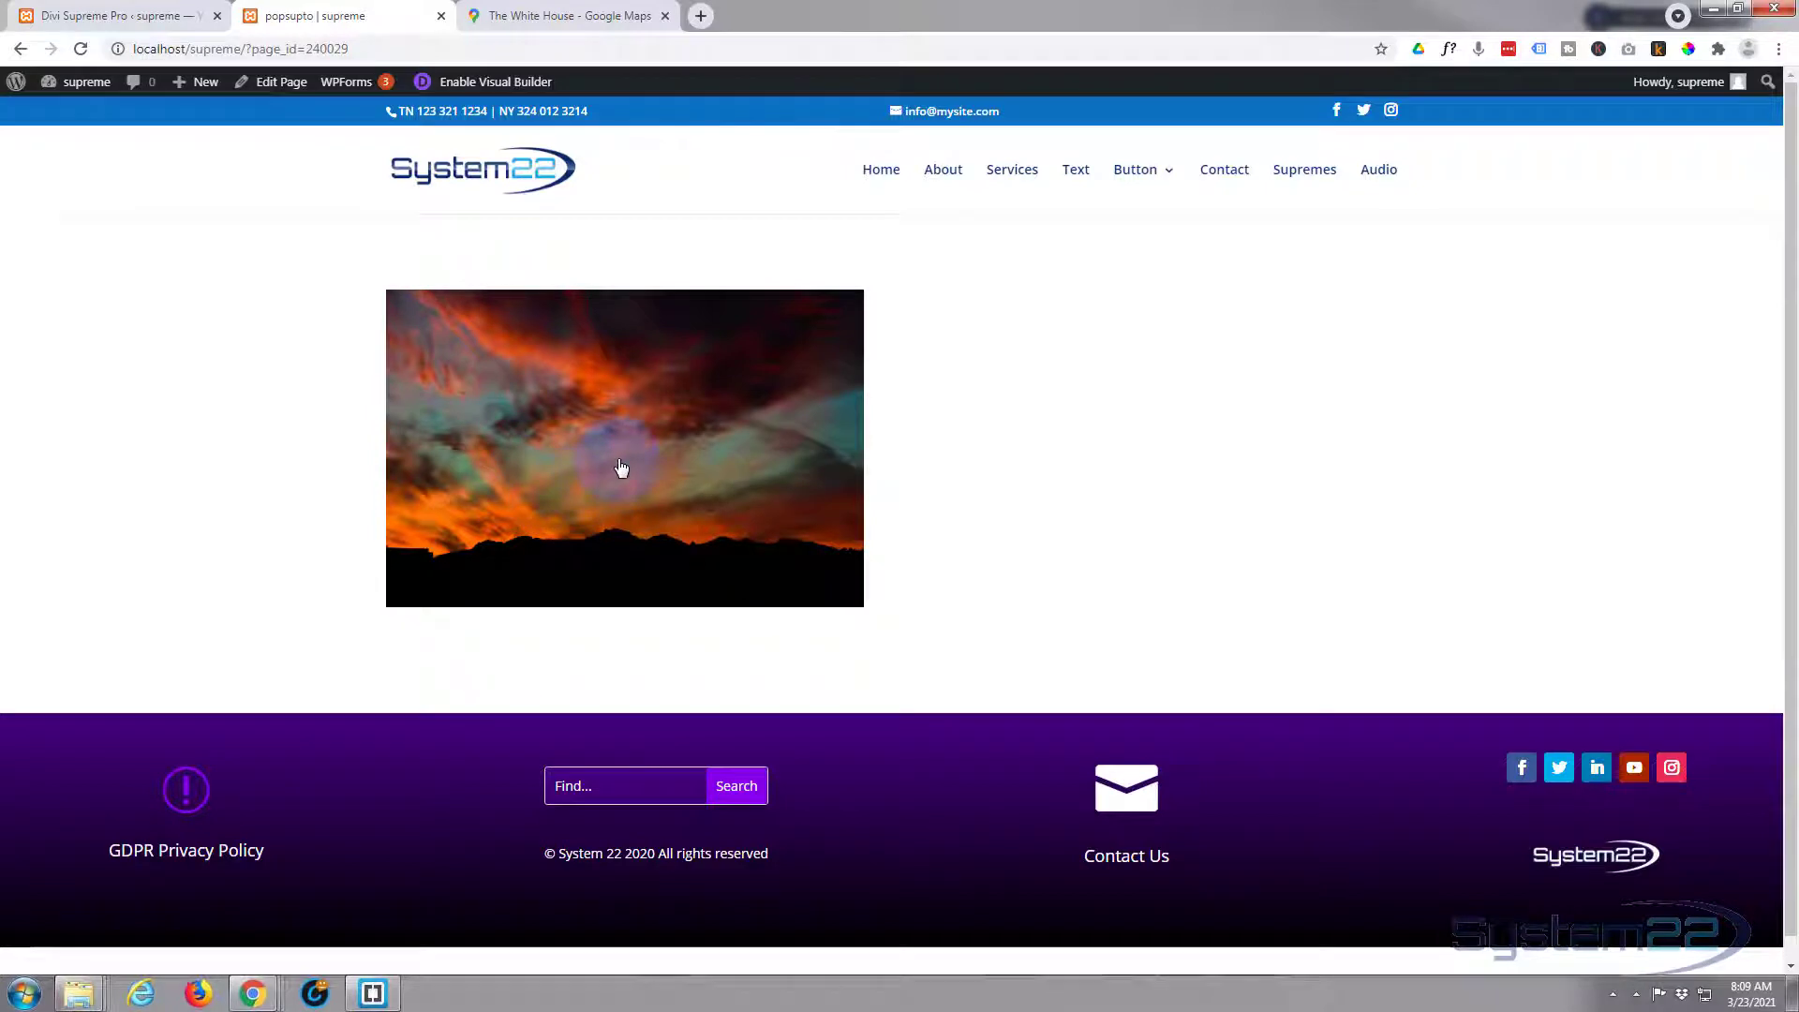
Test the map popup by opening it from the sunset image, zooming its map, and closing it through the surrounding overlay.
{"action": "left_click", "coordinate": [690, 466]}
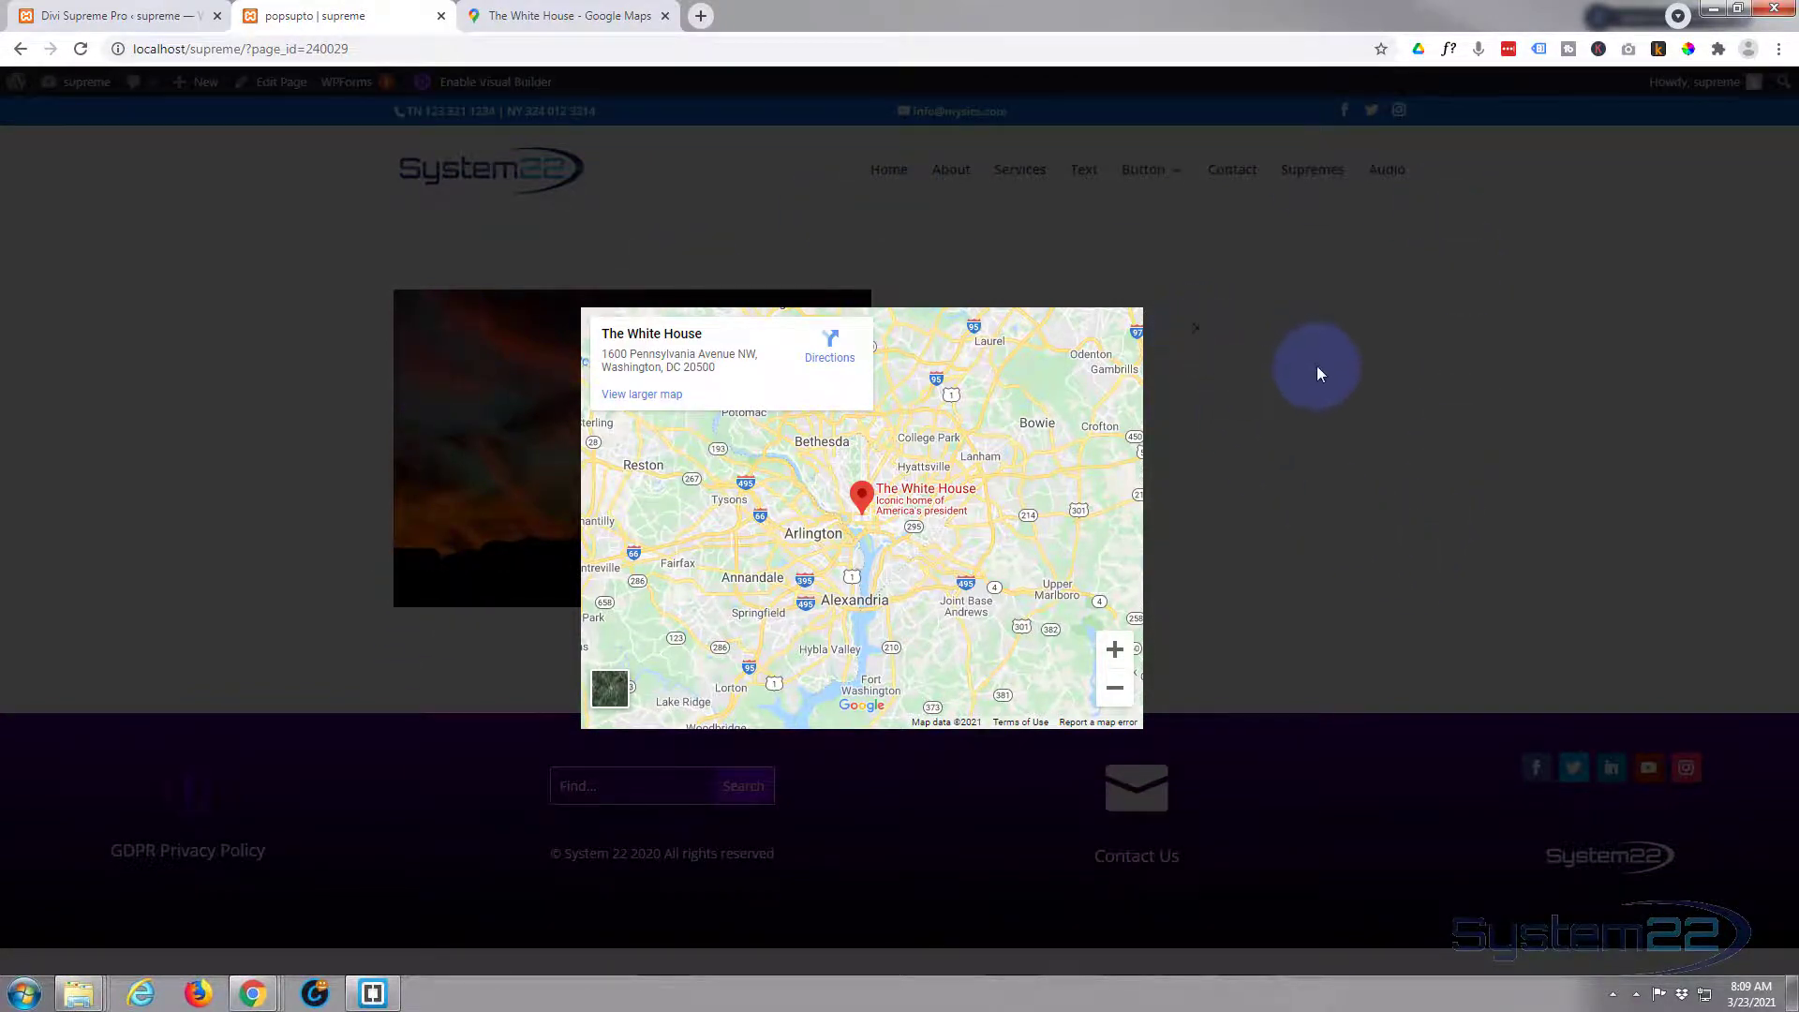
{"action": "left_click", "coordinate": [1392, 476]}
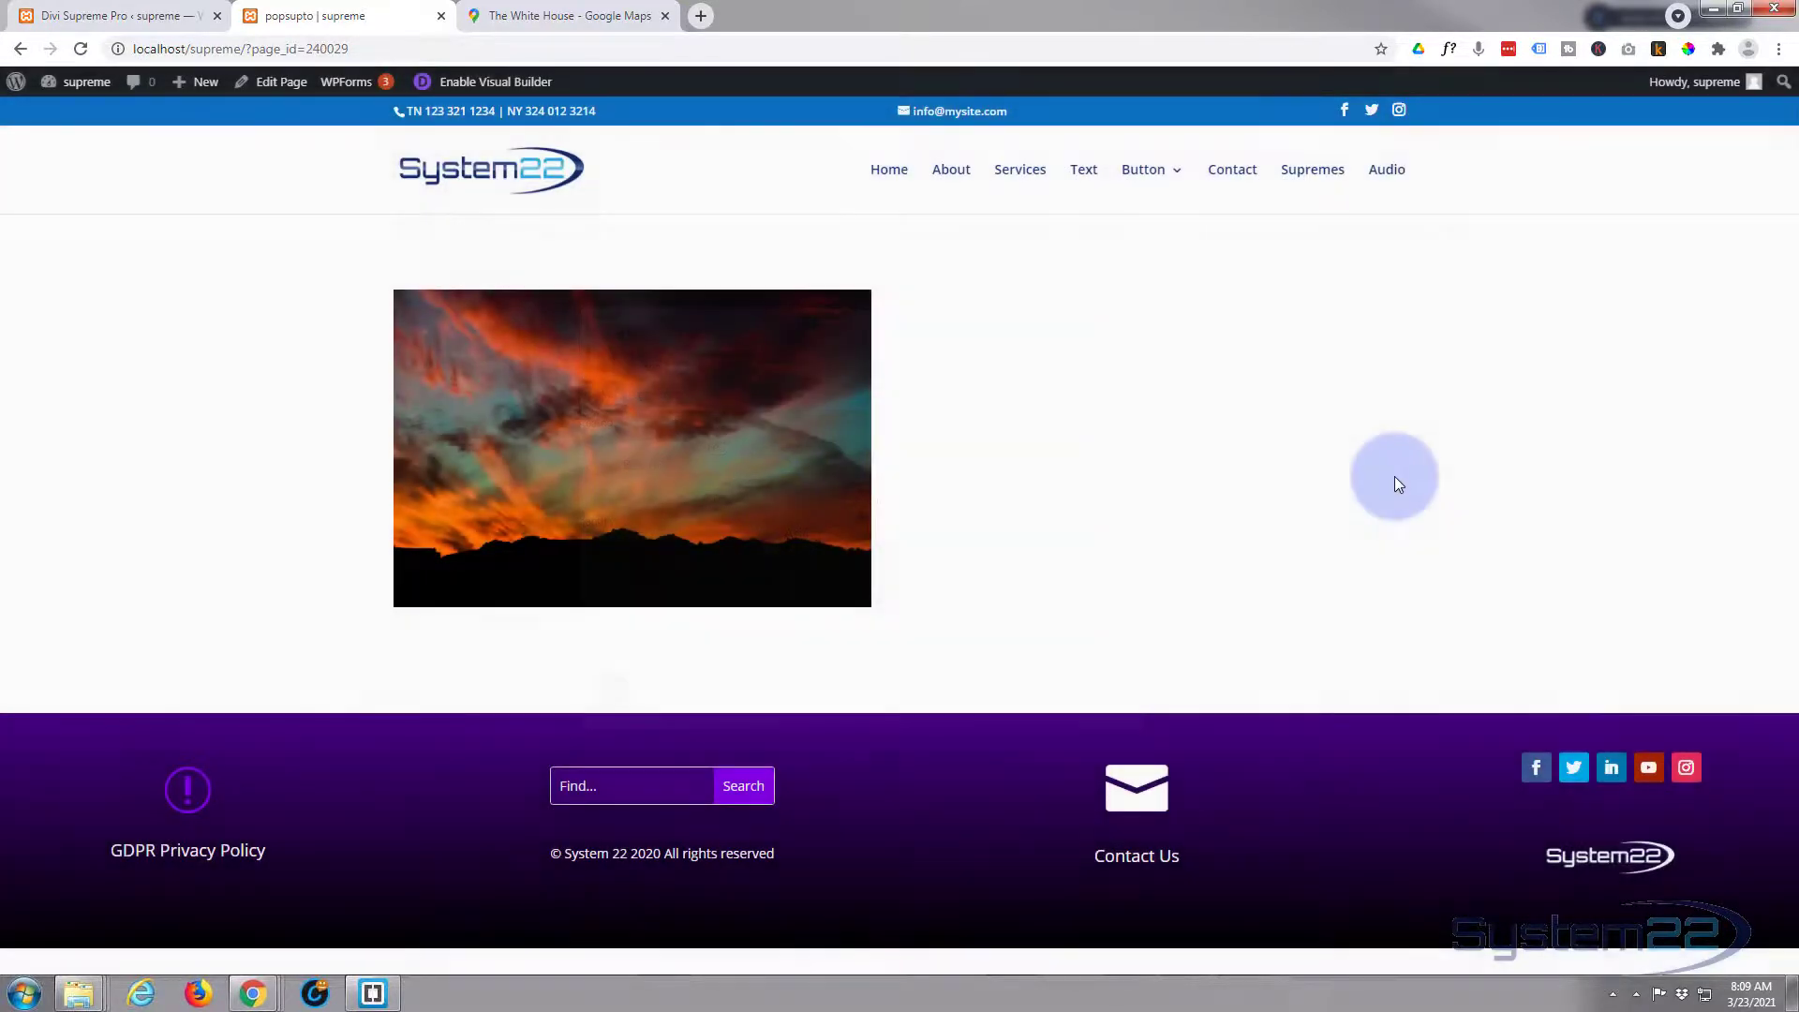
{"action": "left_click", "coordinate": [723, 498]}
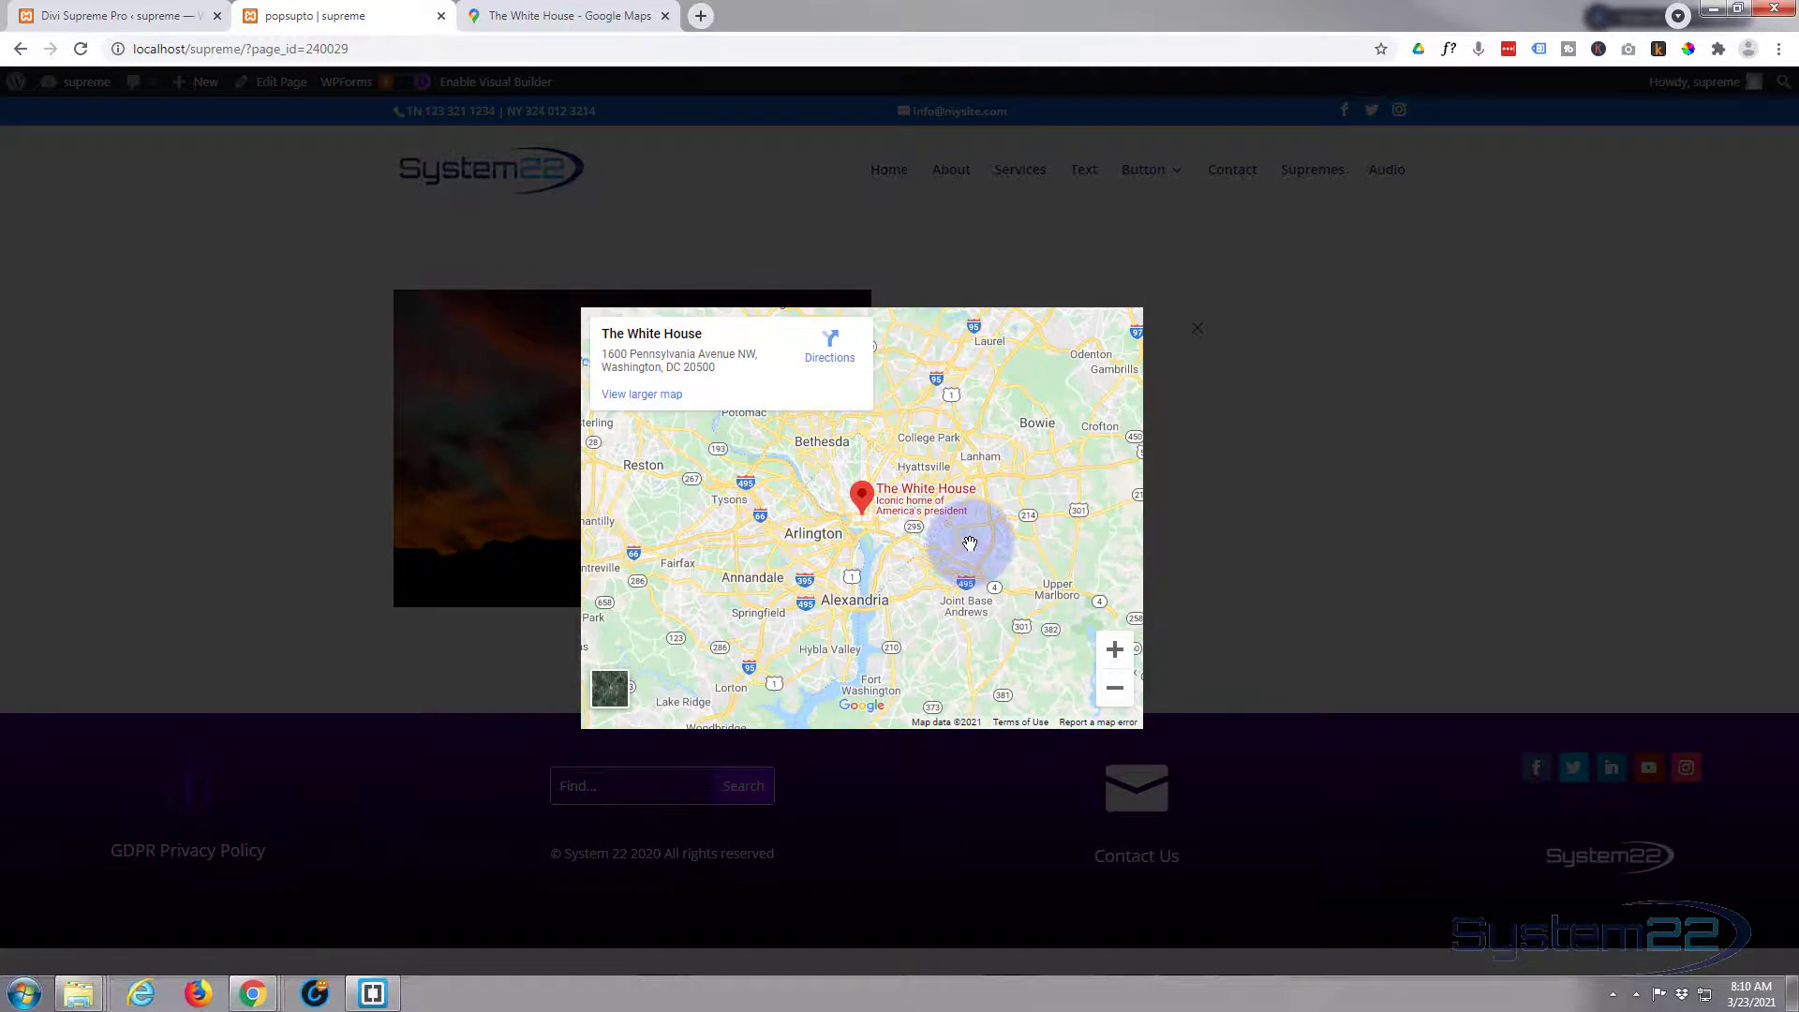
{"action": "scroll", "coordinate": [970, 541], "scroll_direction": "up", "scroll_amount": 1}
{"action": "scroll", "coordinate": [970, 543], "scroll_direction": "down", "scroll_amount": 2}
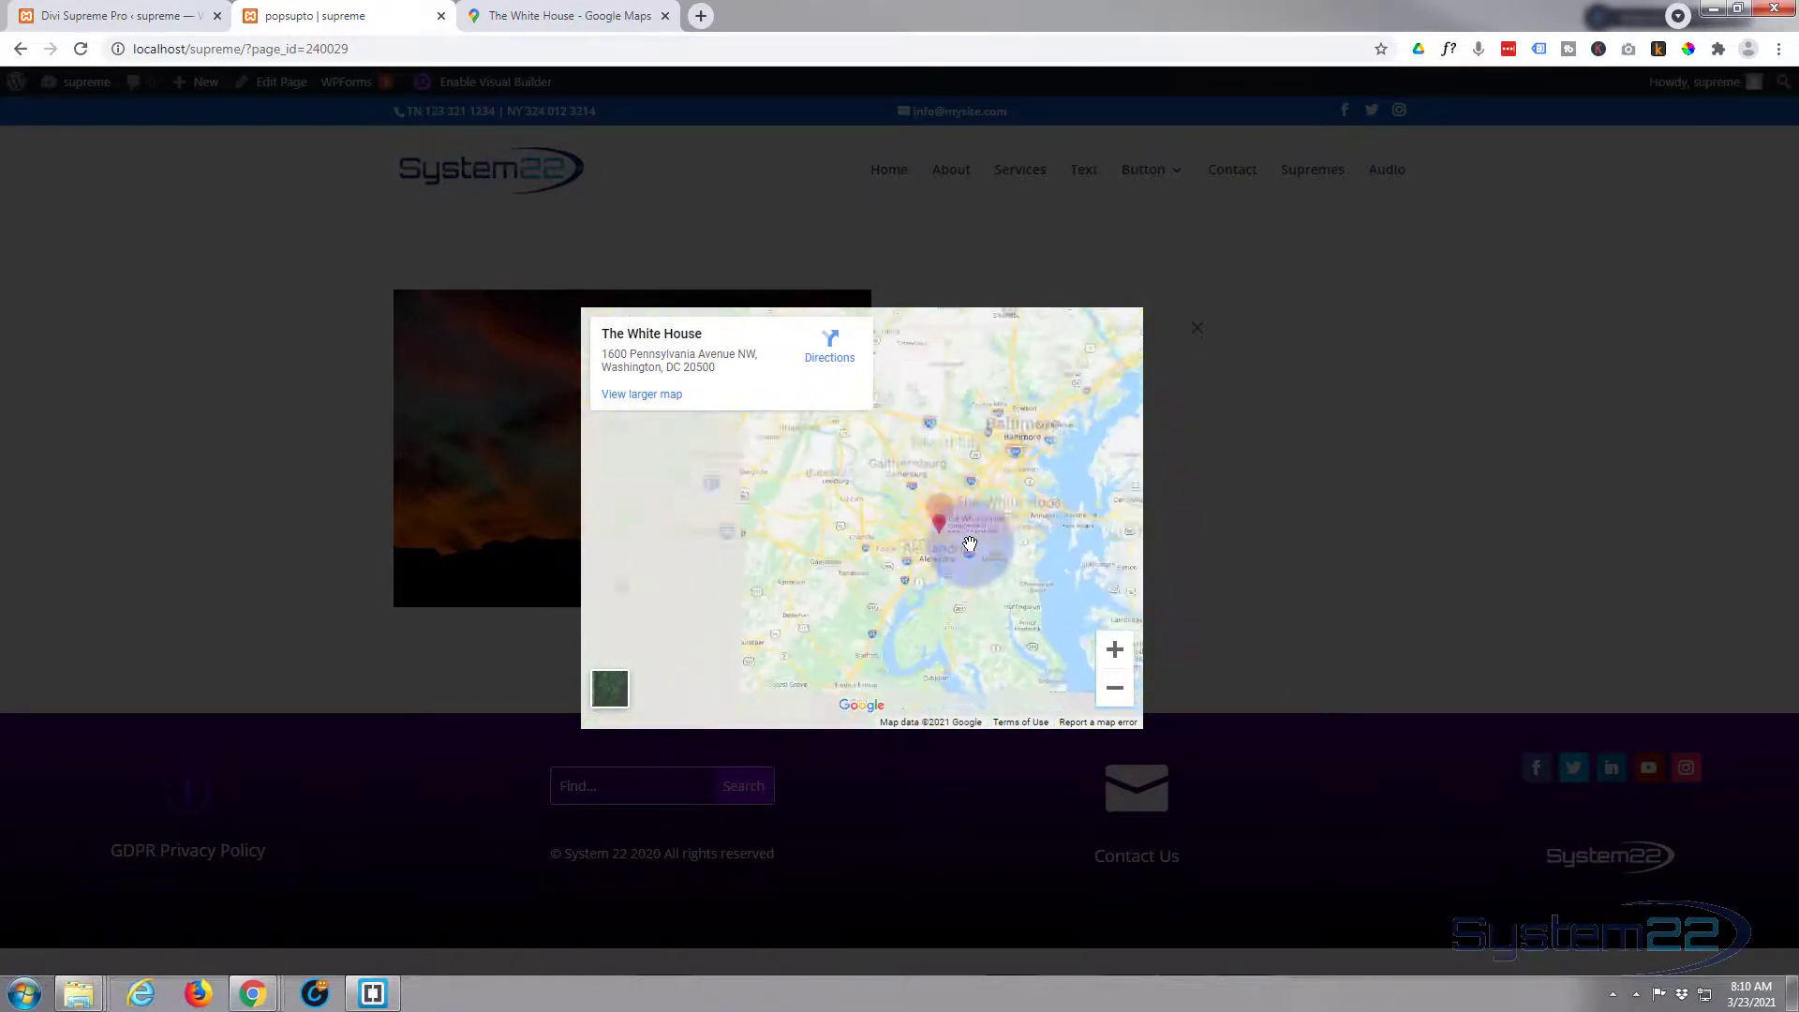
{"action": "scroll", "coordinate": [970, 544], "scroll_direction": "up", "scroll_amount": 1}
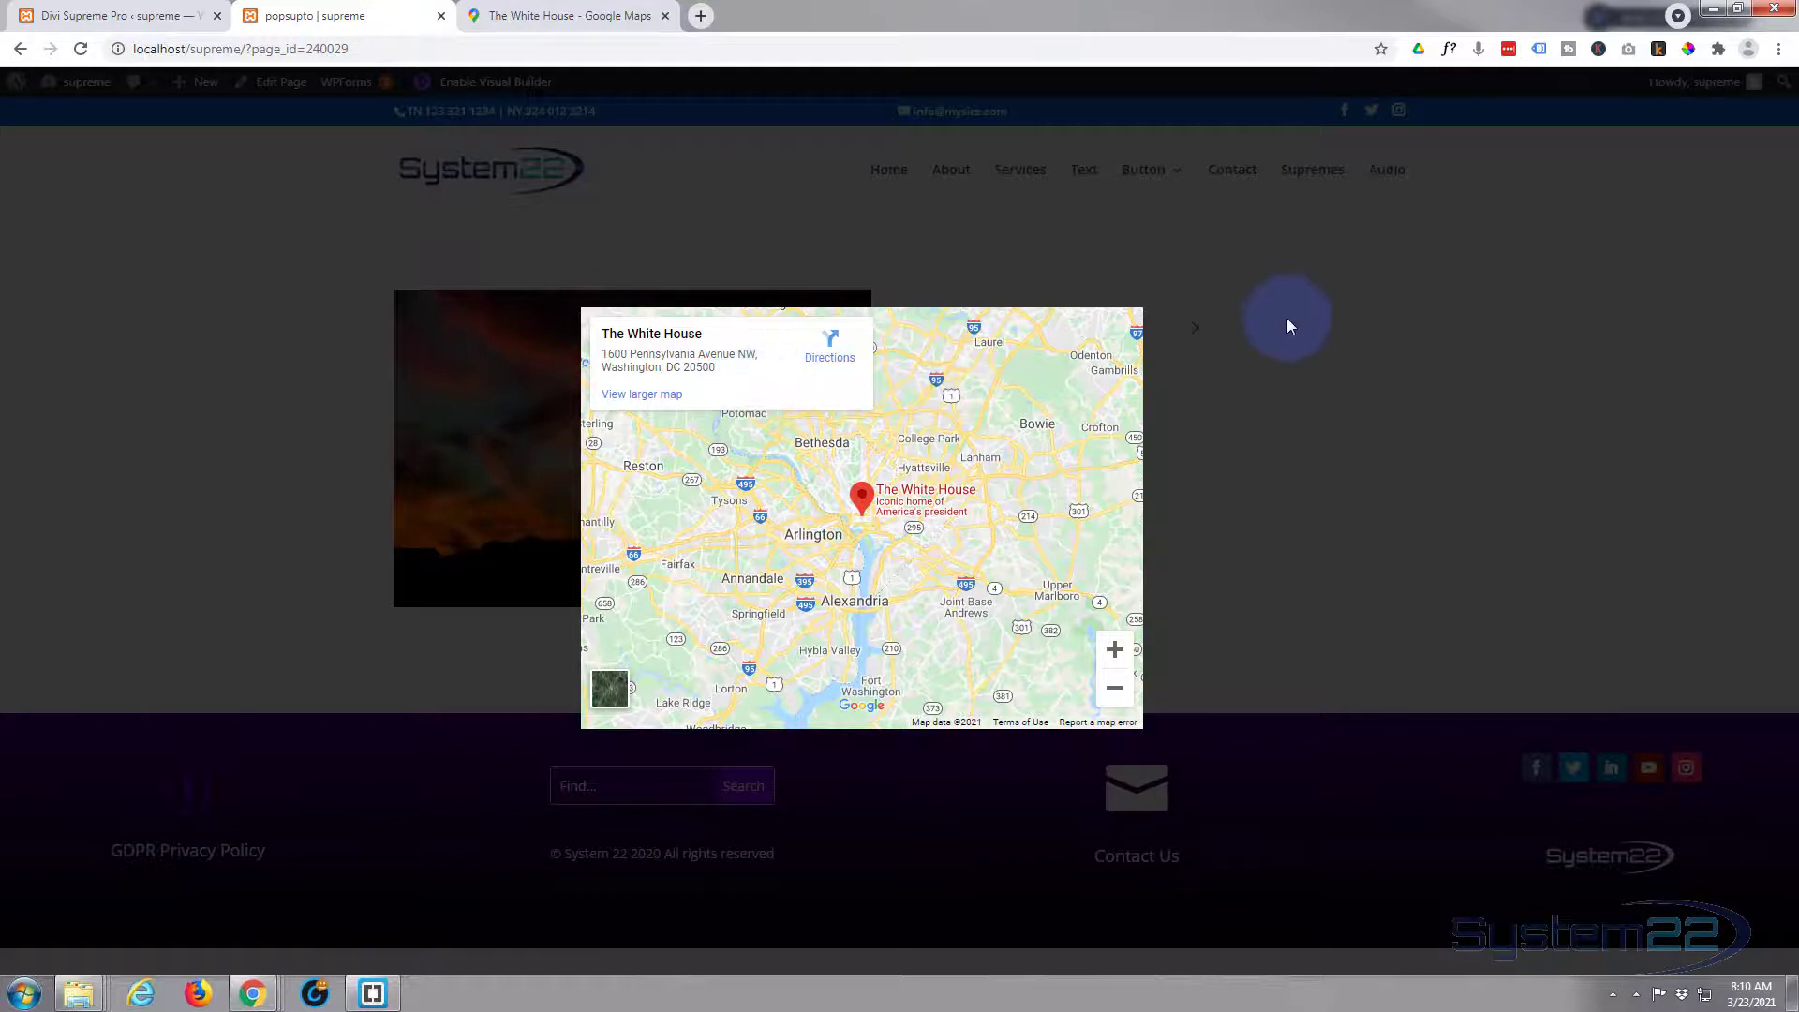
{"action": "left_click", "coordinate": [1319, 390]}
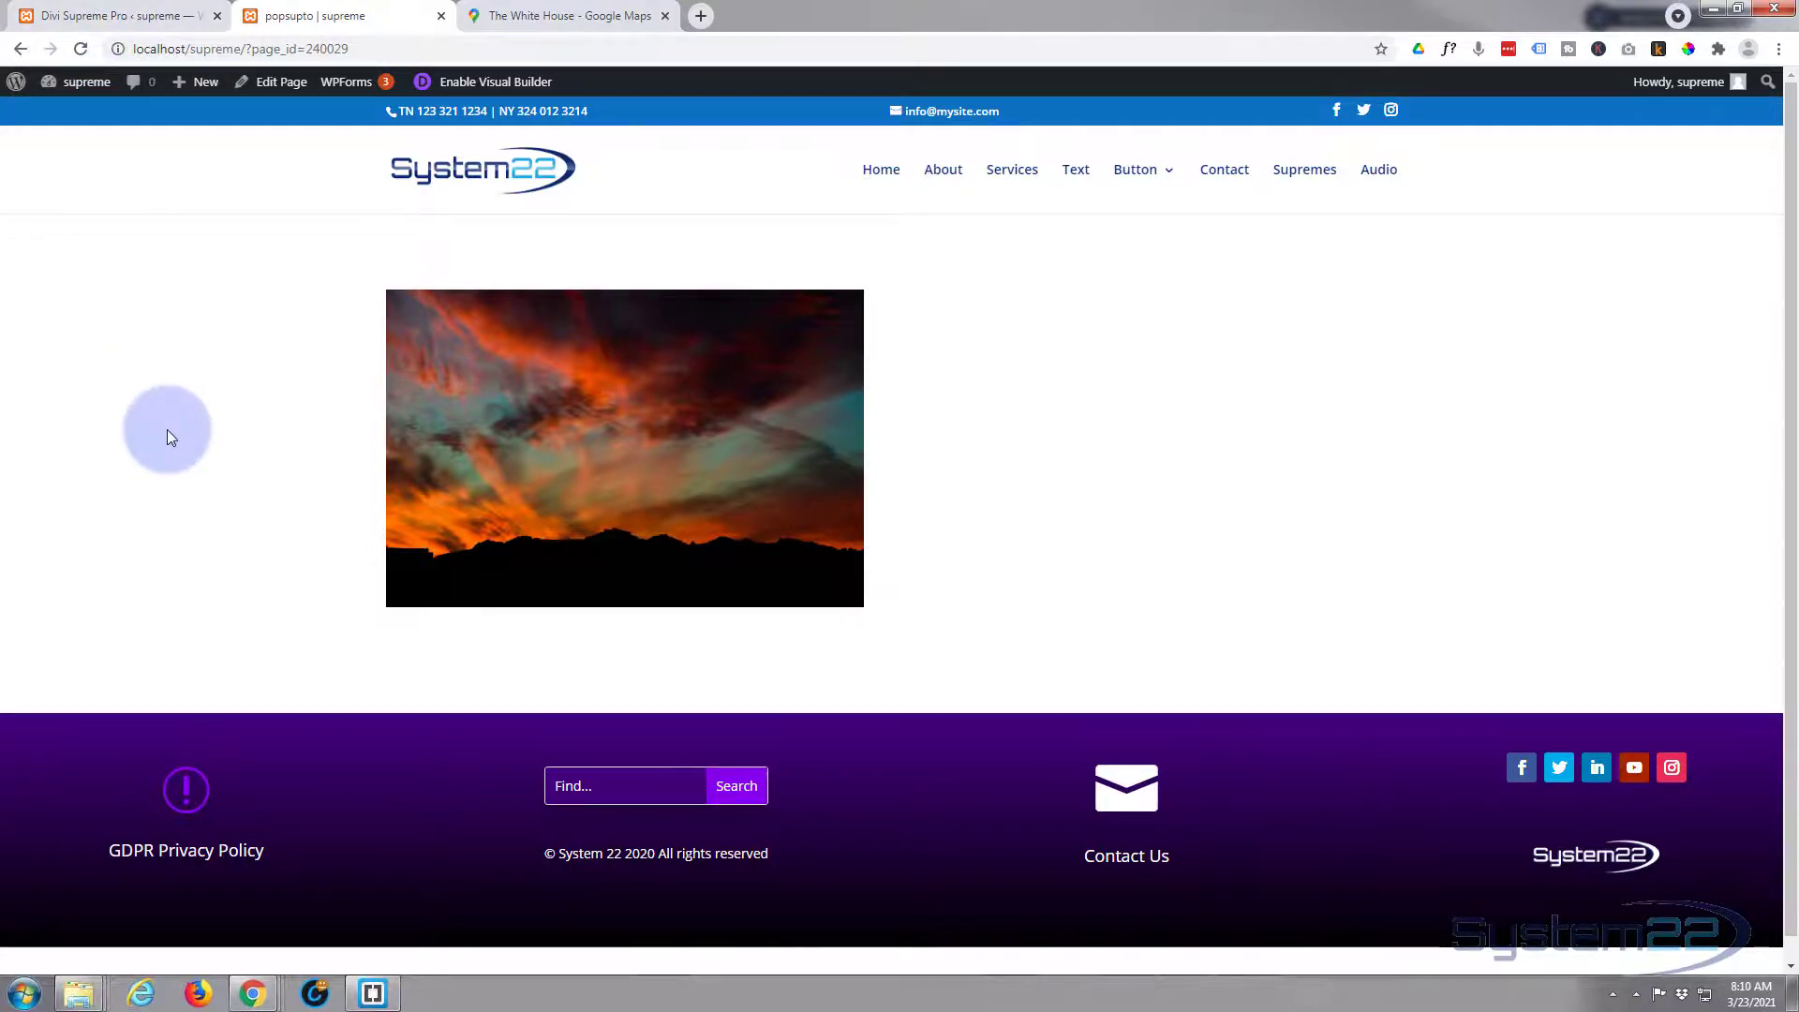
{"action": "left_click", "coordinate": [574, 461]}
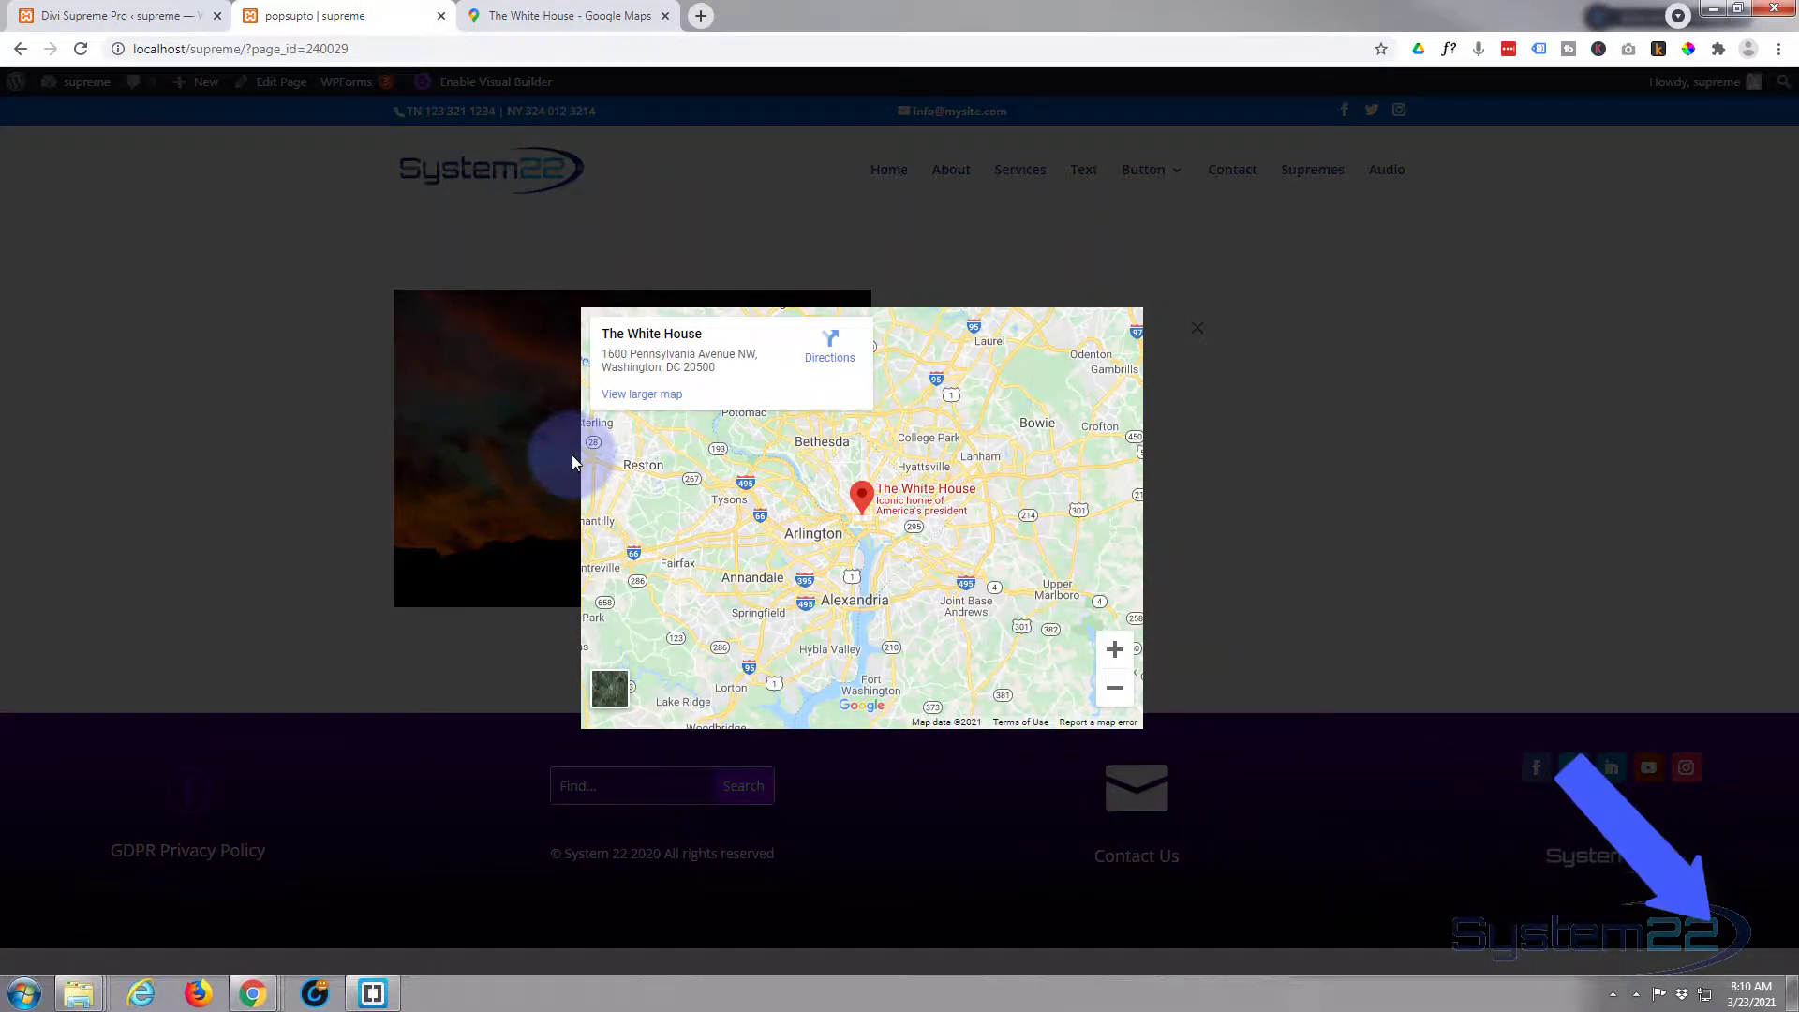
{"action": "left_click", "coordinate": [221, 487]}
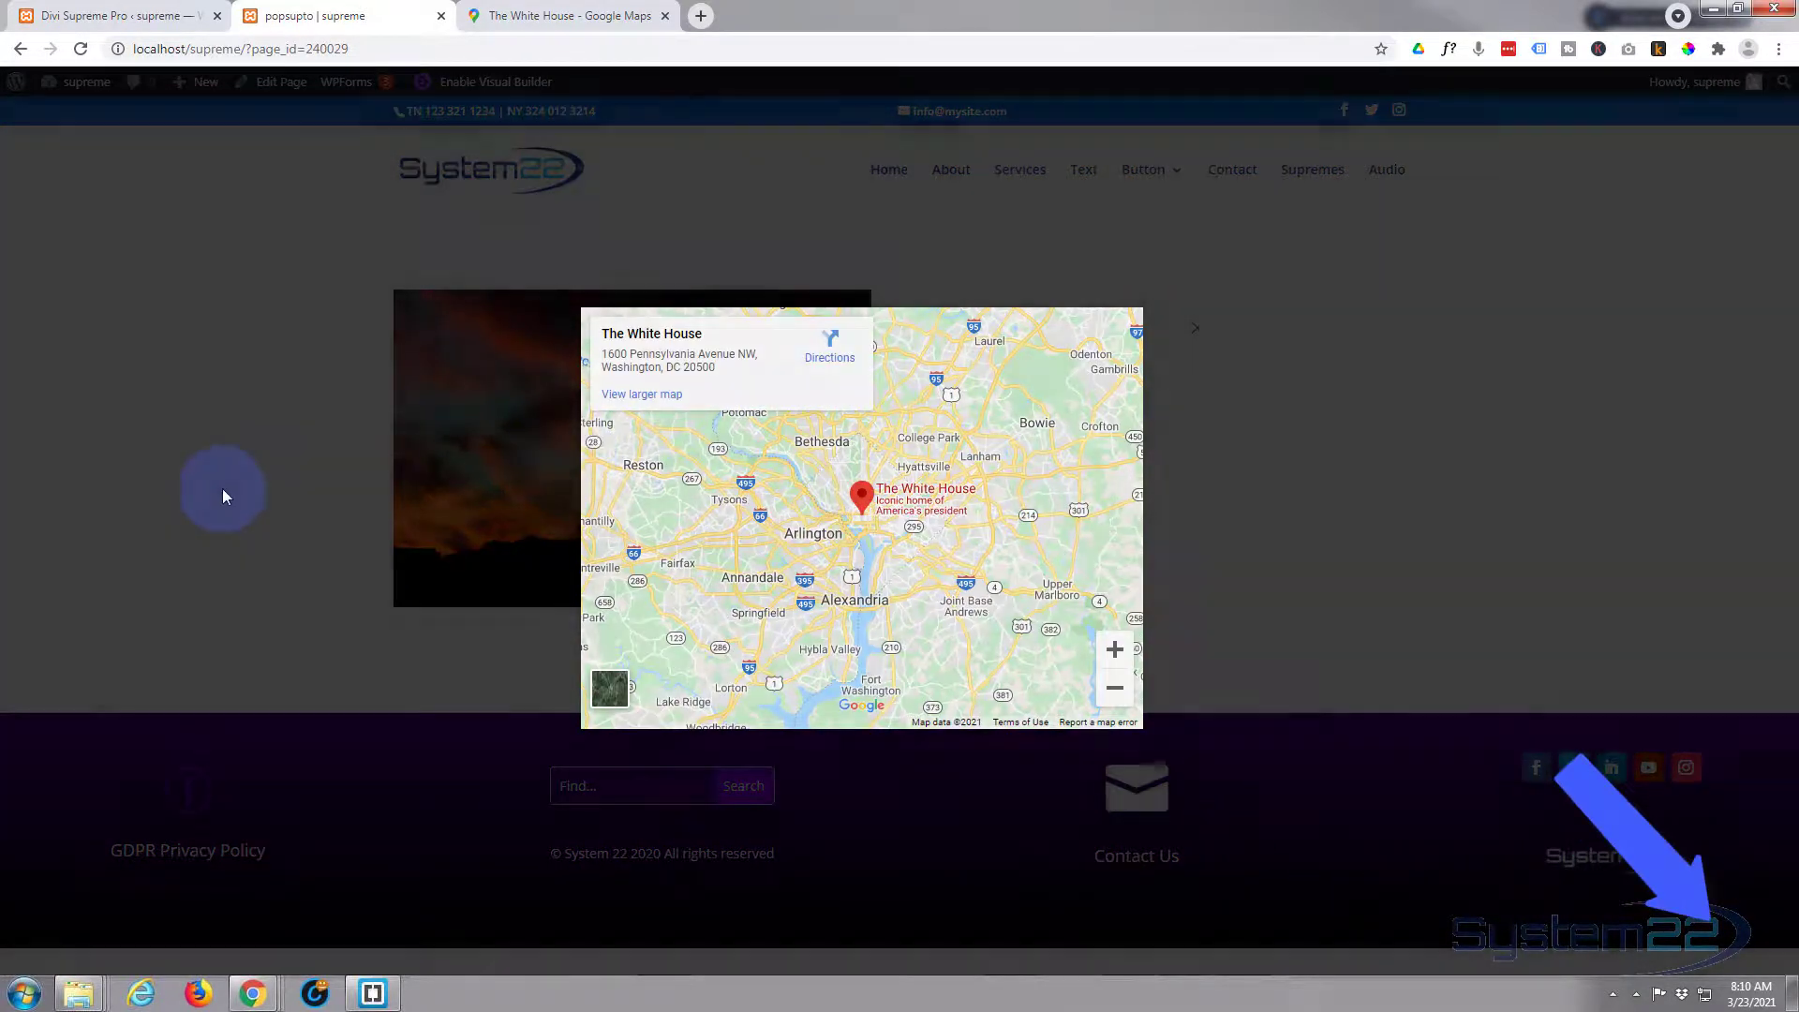